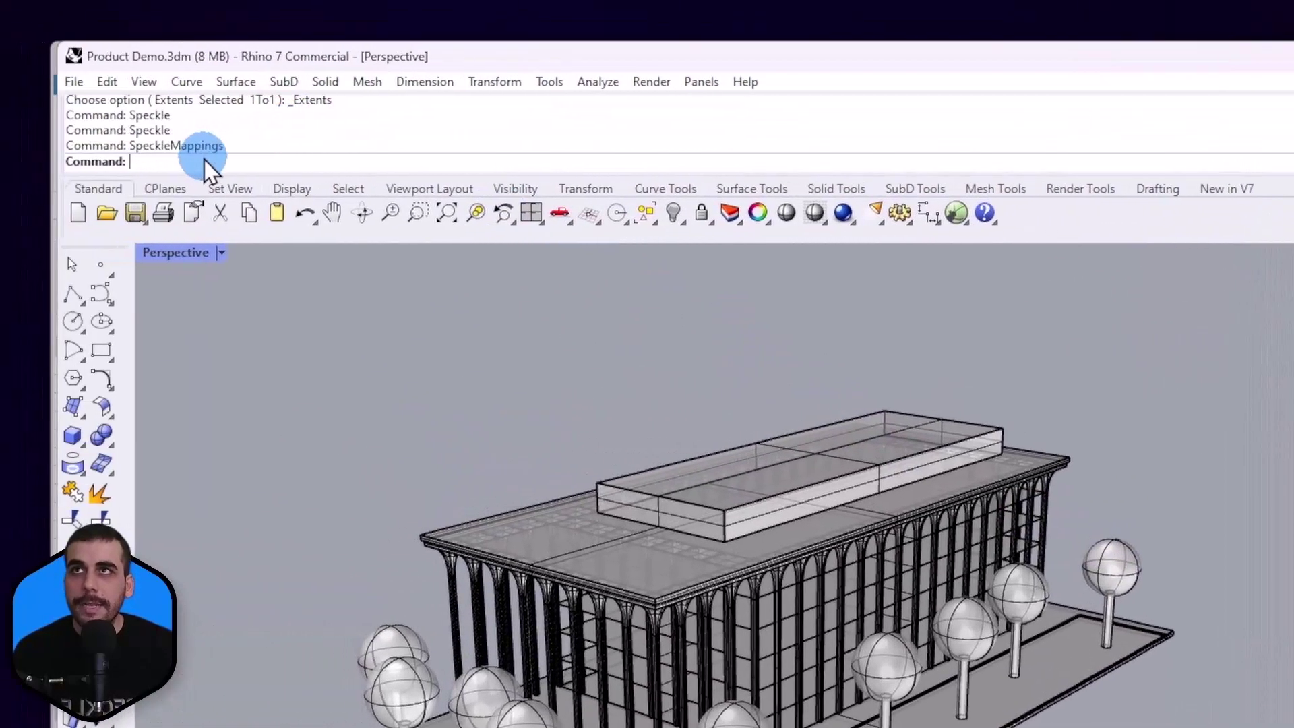
# Step: Open the connector panel with the Speckle command and dock it beside the Perspective viewport
pyautogui.write('Speckle')
pyautogui.press('Return')
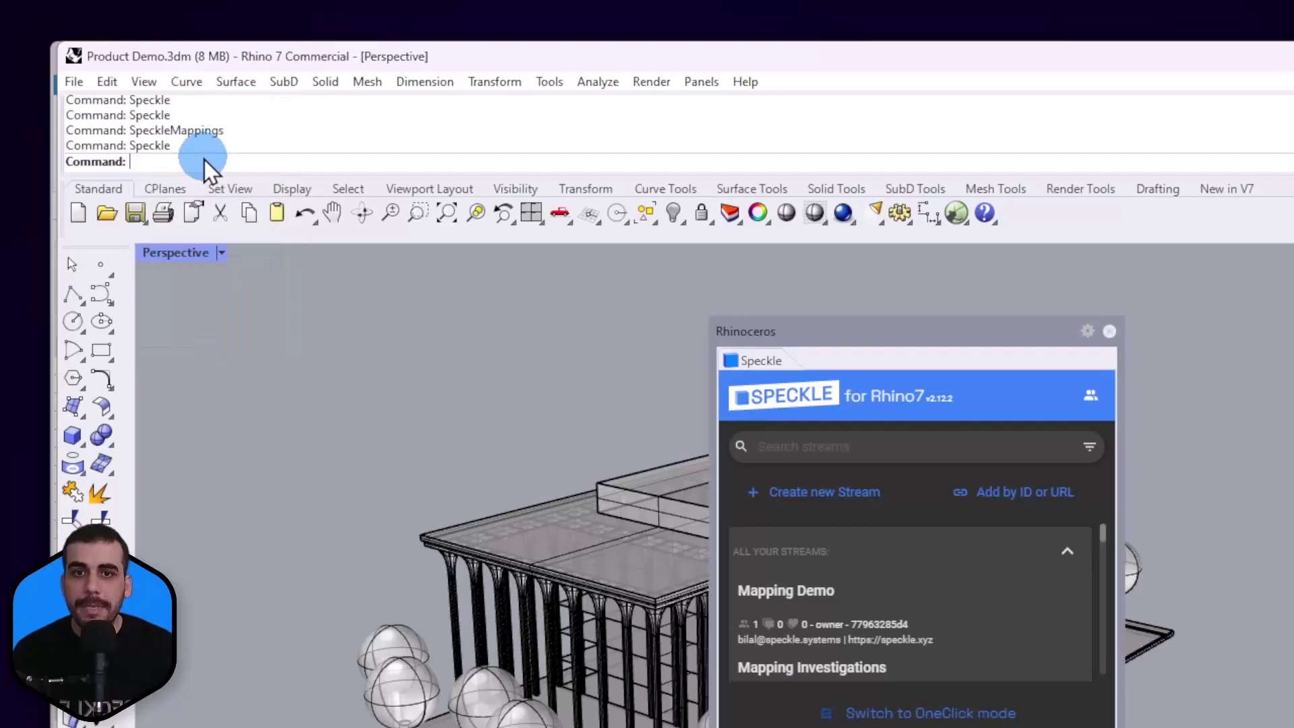
pyautogui.moveTo(758, 329); pyautogui.dragTo(991, 424)
pyautogui.moveTo(649, 412); pyautogui.dragTo(633, 413)
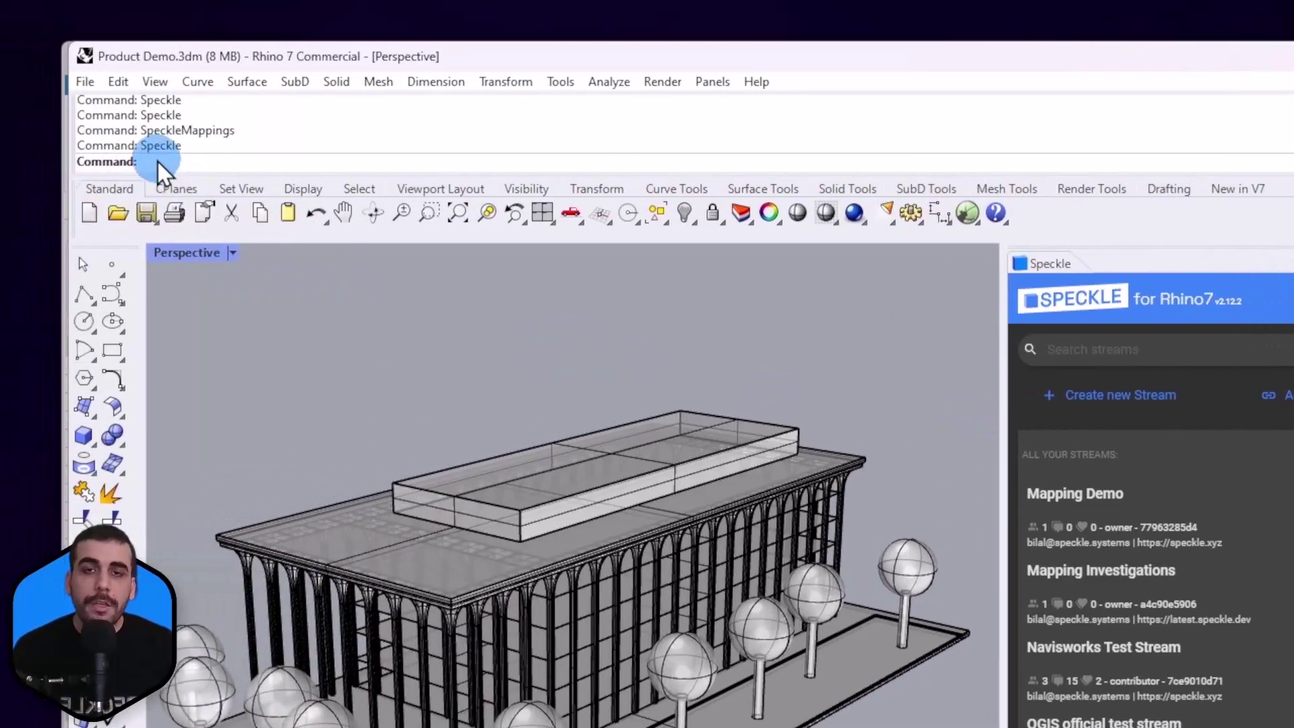
# Step: Open the Speckle Mapping Tool with the SpeckleMappings command and dock it as a tab alongside the Speckle panel
pyautogui.write('Speckle')
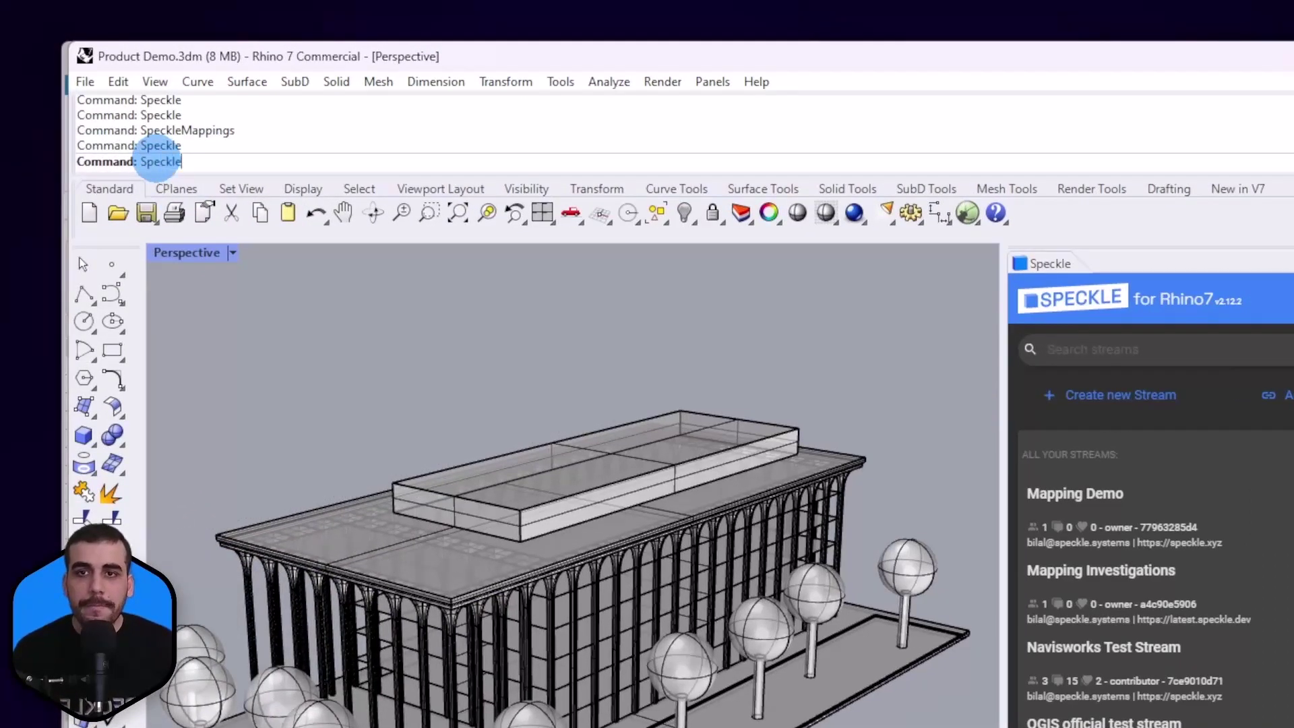
pyautogui.write('Mappings')
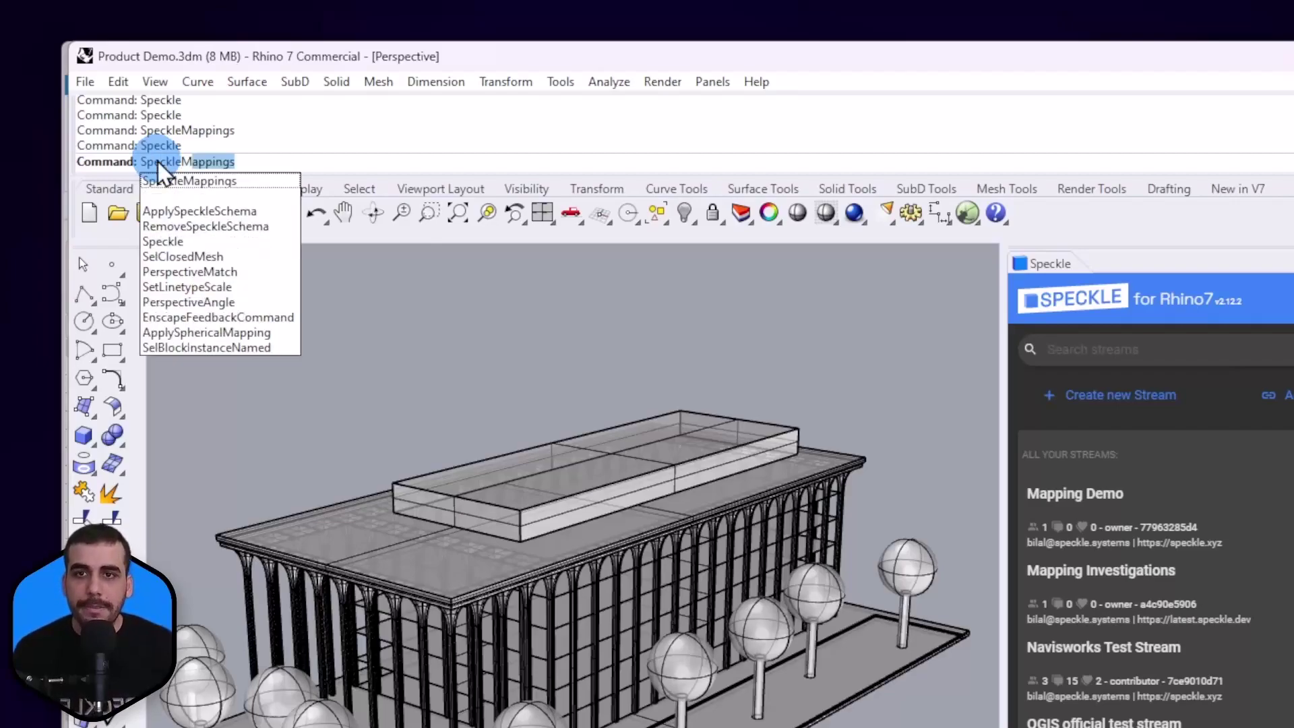
pyautogui.press('Return')
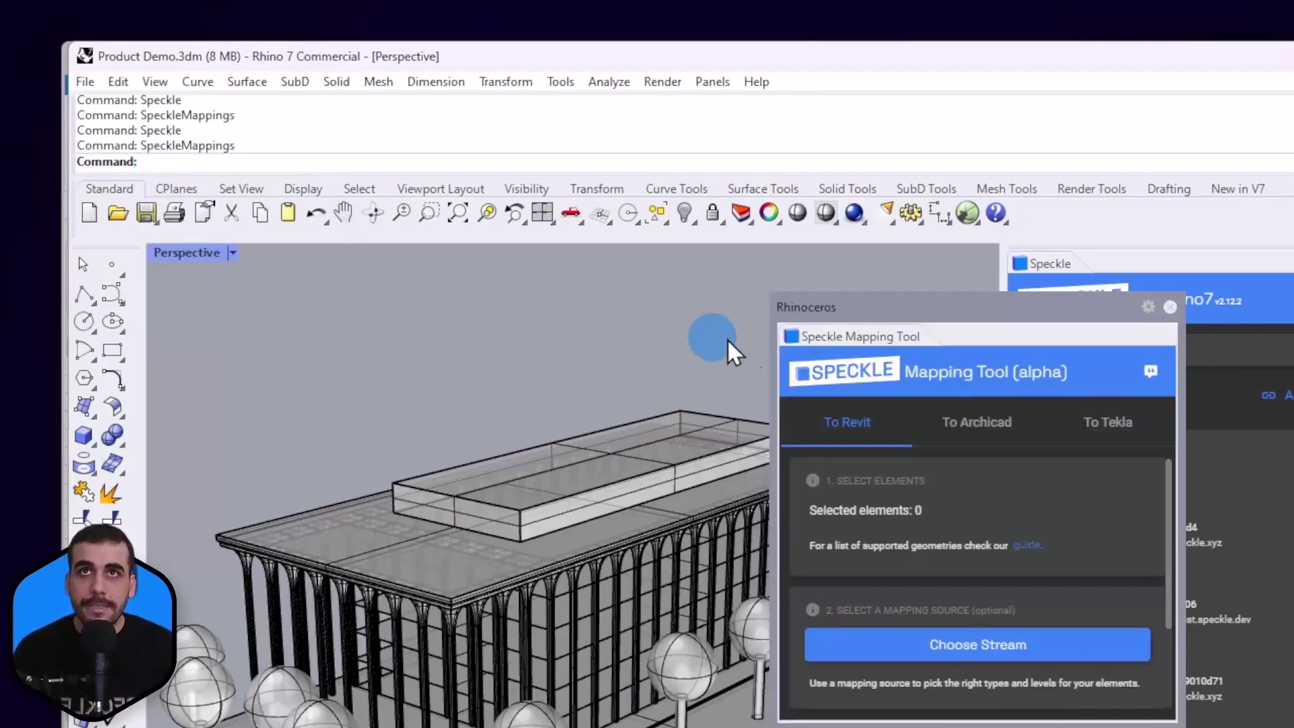
pyautogui.moveTo(921, 312); pyautogui.dragTo(753, 407)
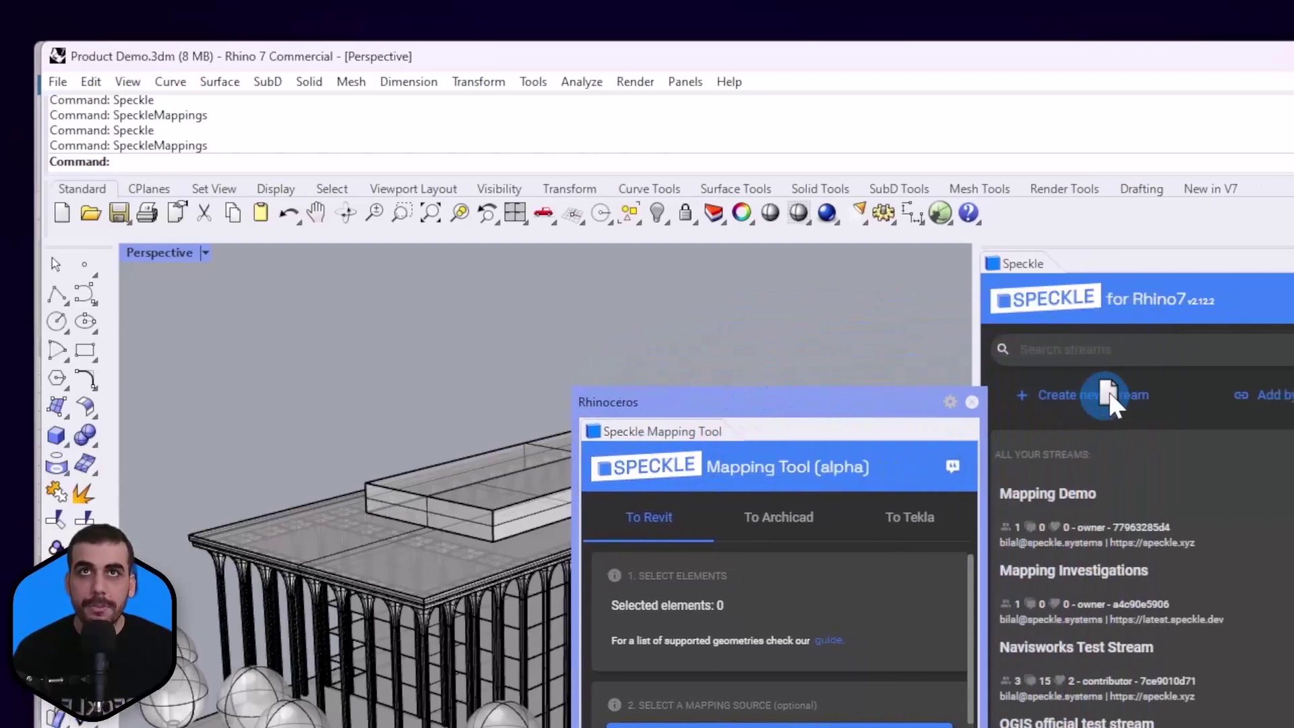
pyautogui.moveTo(1108, 397); pyautogui.dragTo(1091, 262)
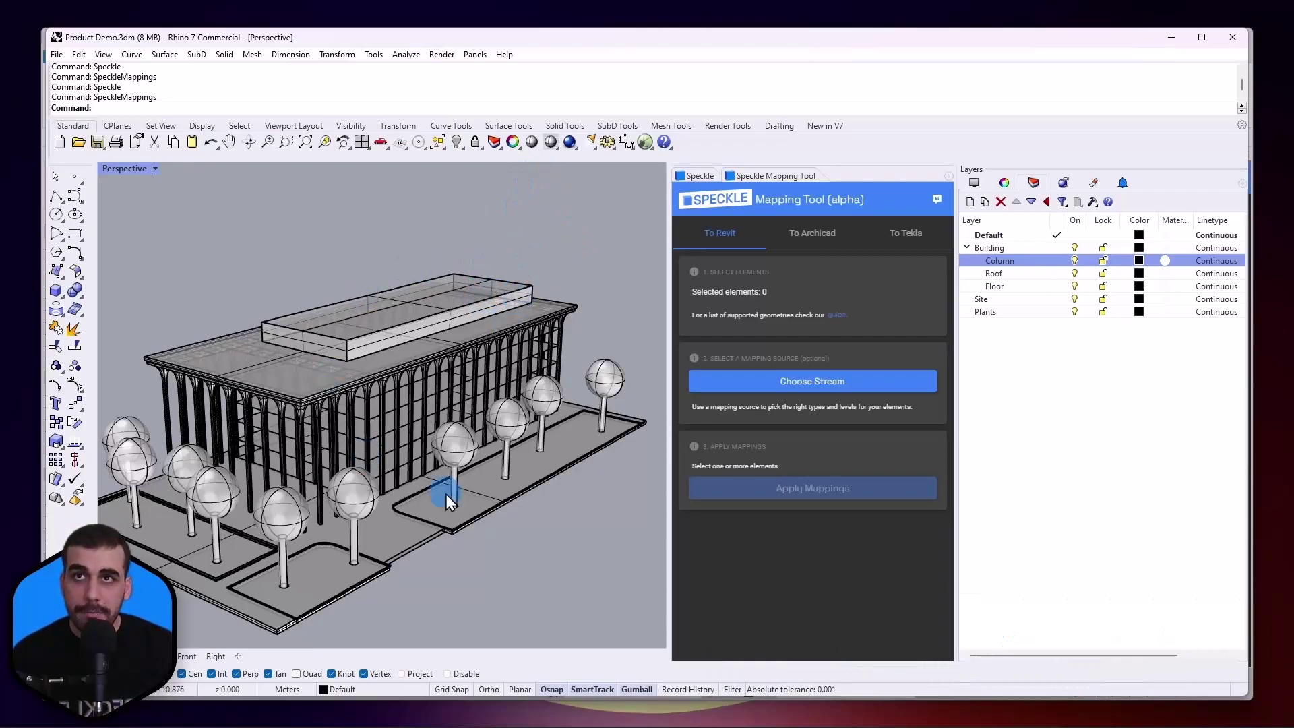
# Step: Examine the trees in front of the building by selecting several of them one at a time, and clear the selection
pyautogui.scroll(-3, 496, 377)
pyautogui.moveTo(496, 377); pyautogui.dragTo(227, 445, button='right')
pyautogui.click(227, 445)
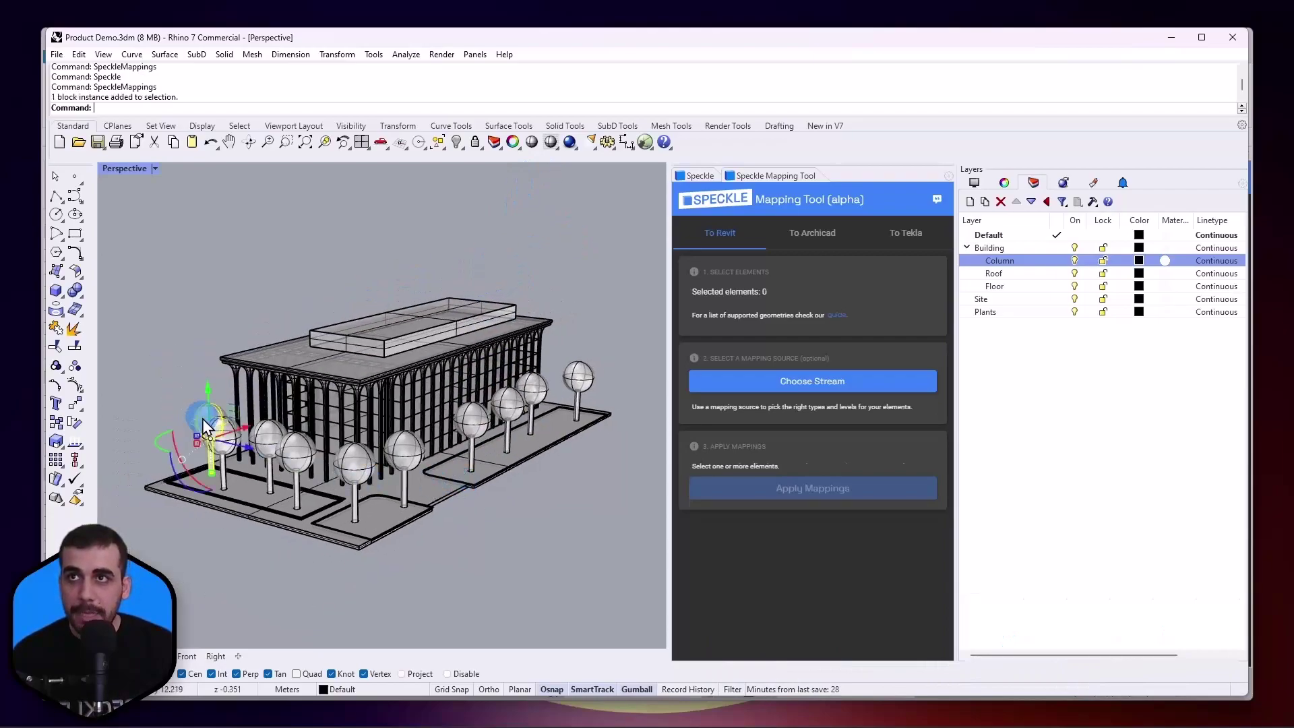
pyautogui.click(225, 465)
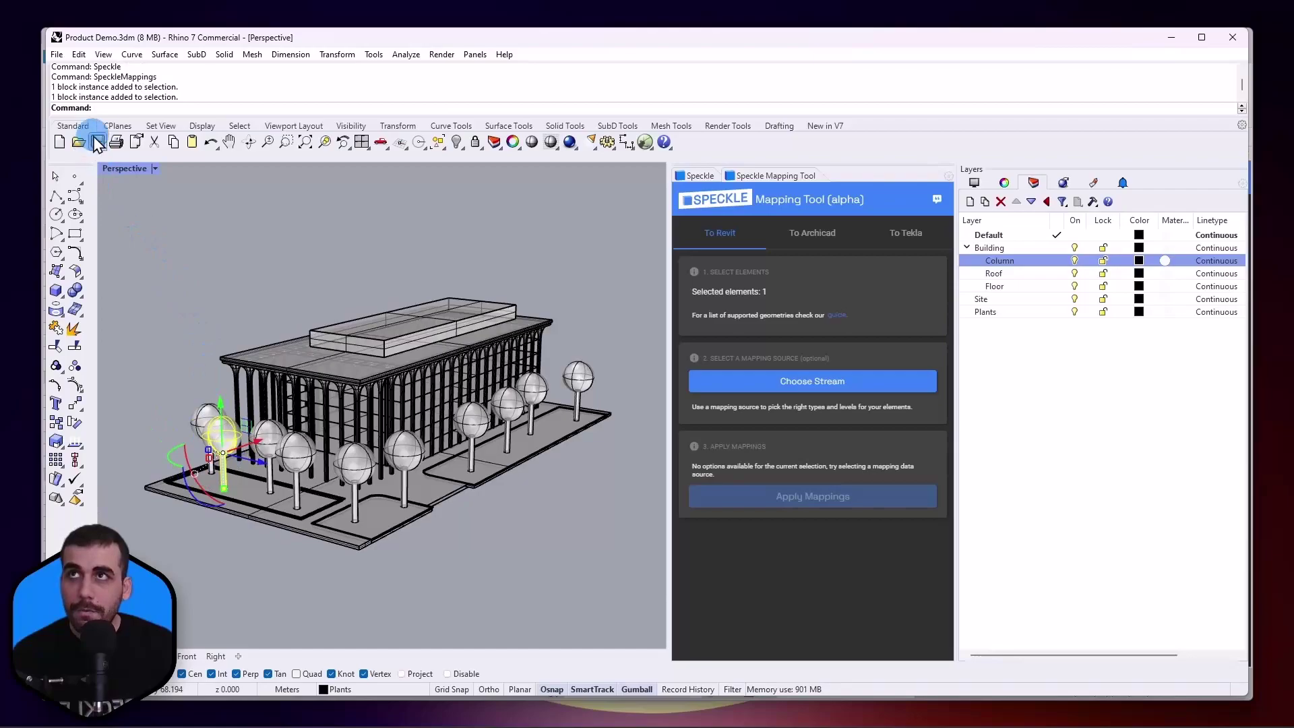
pyautogui.scroll(3, 272, 434)
pyautogui.click(265, 429)
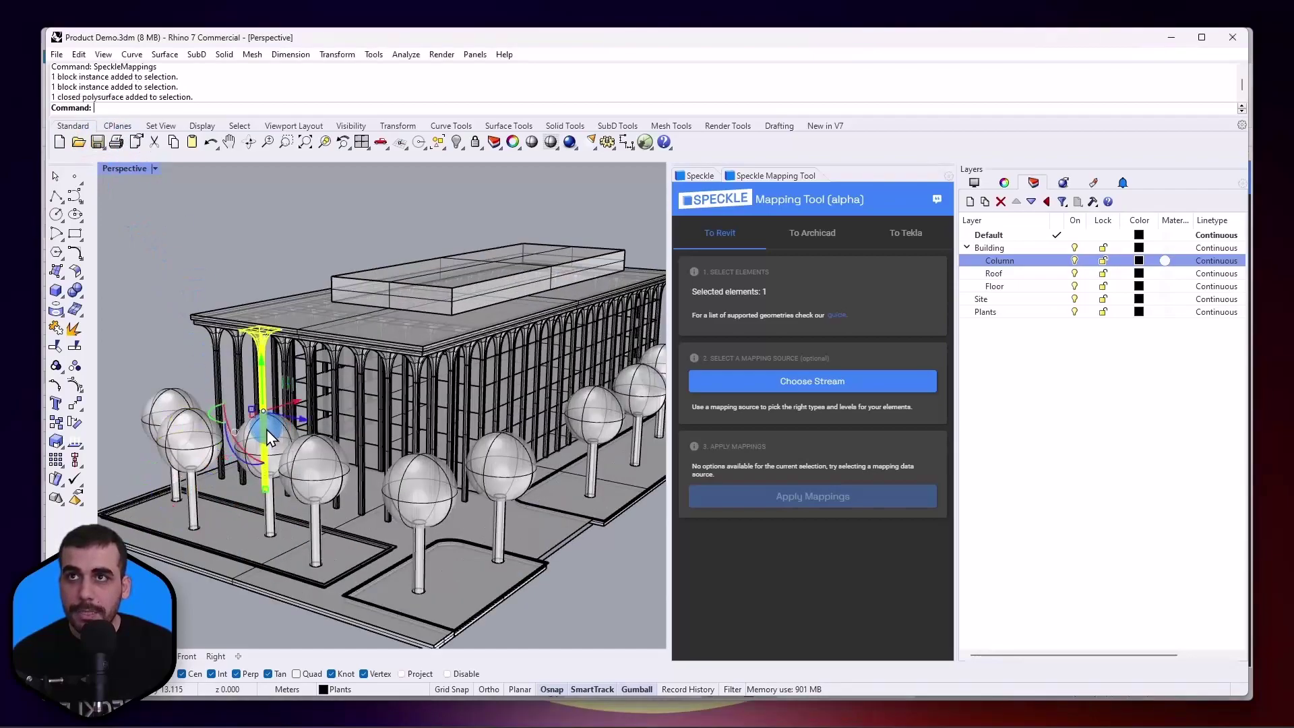
pyautogui.click(325, 506)
pyautogui.click(424, 527)
pyautogui.scroll(-5, 404, 532)
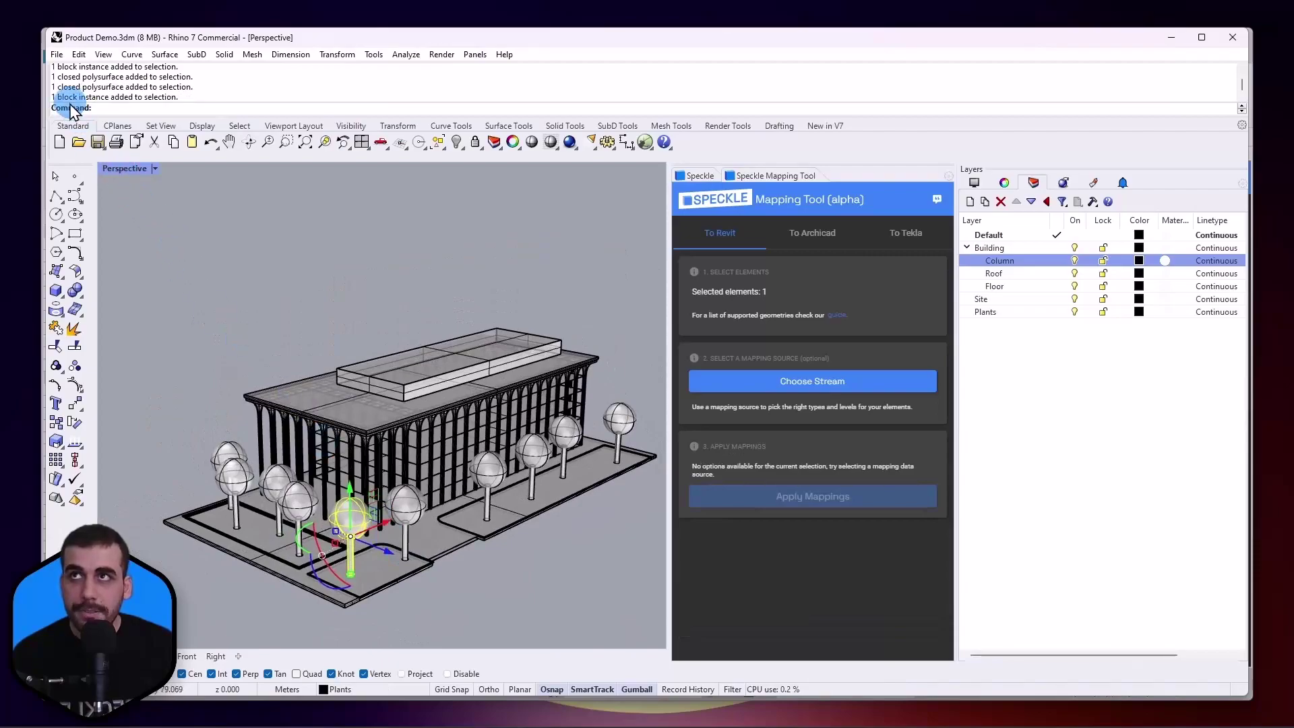
pyautogui.click(209, 298)
# Step: Examine the building's facade columns and roof by selecting them individually
pyautogui.scroll(5, 364, 418)
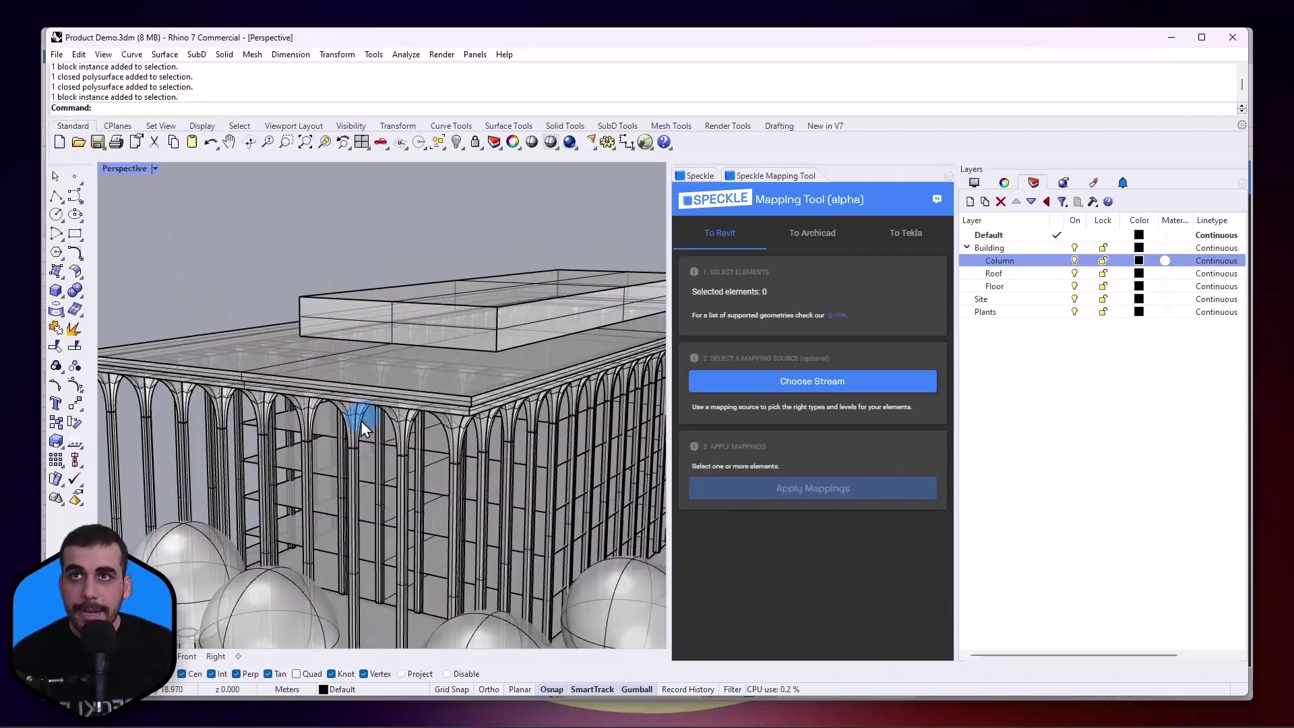
pyautogui.click(381, 414)
pyautogui.click(412, 439)
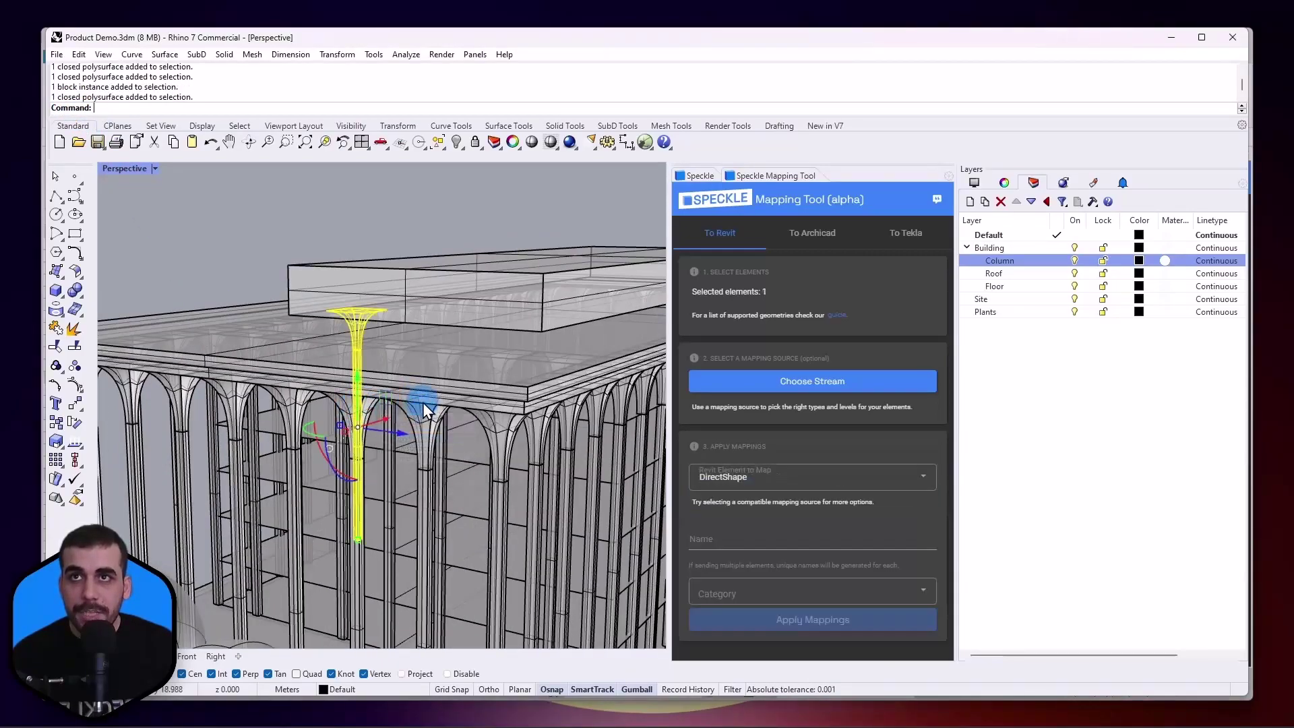
pyautogui.click(423, 401)
pyautogui.click(452, 433)
pyautogui.scroll(-4, 437, 377)
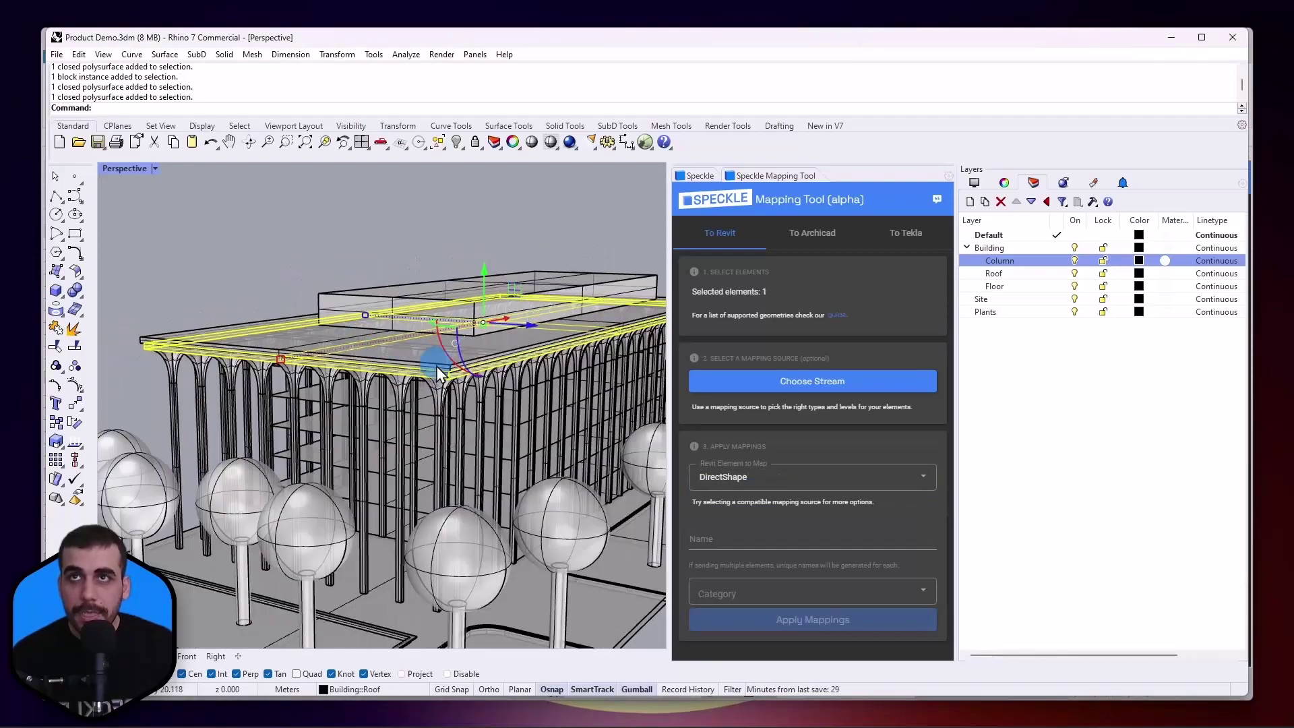
pyautogui.scroll(6, 424, 431)
pyautogui.click(428, 431)
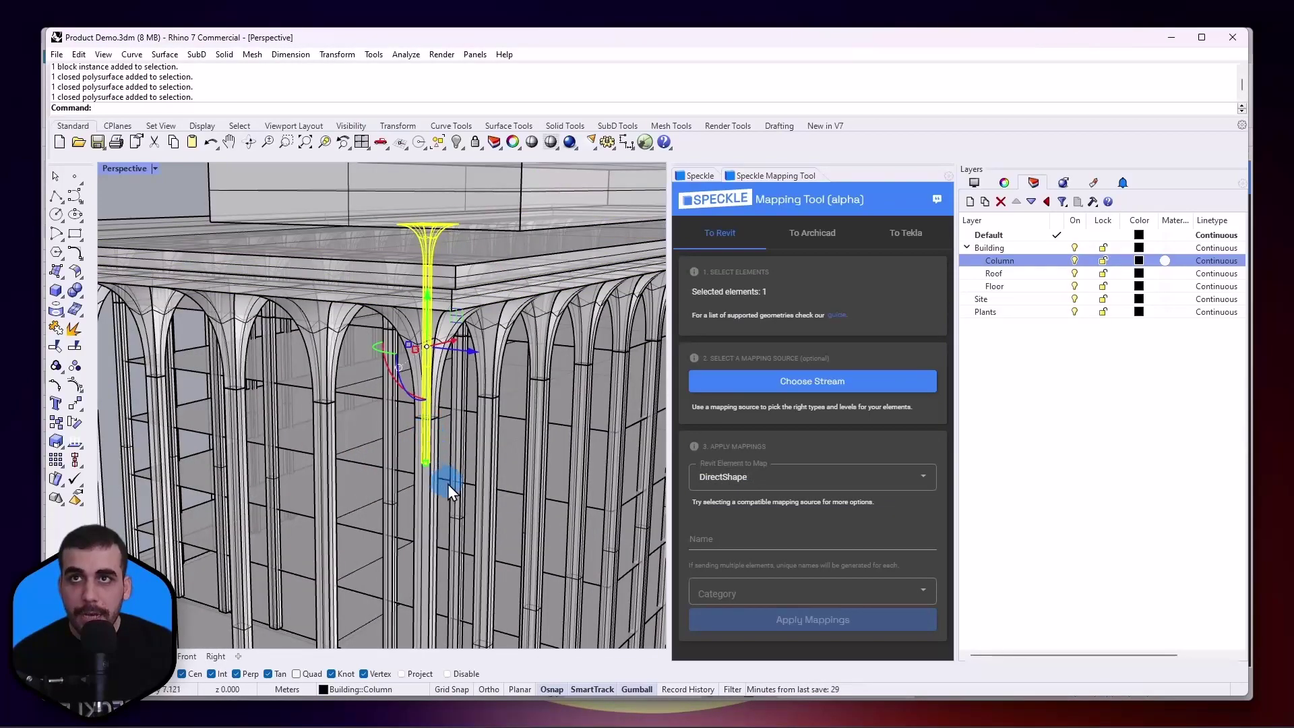
pyautogui.scroll(-6, 416, 394)
pyautogui.click(467, 284)
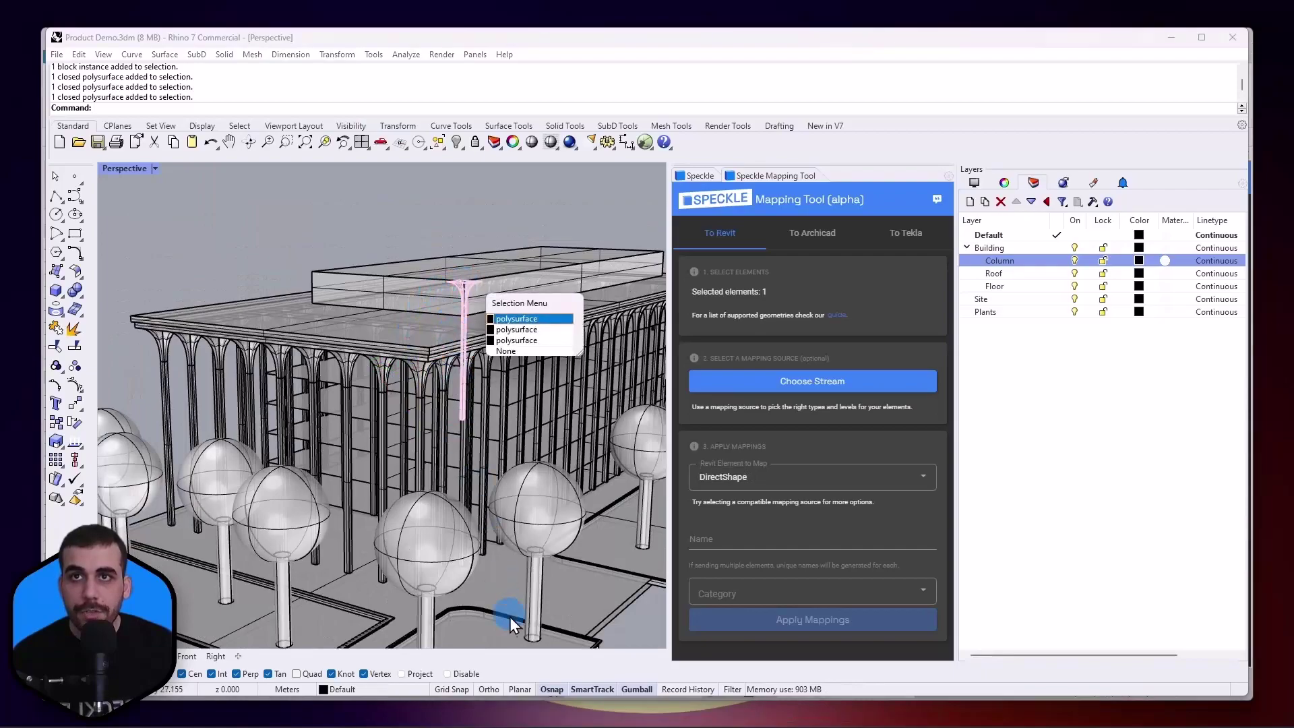
# Step: Examine the planting-bed surface at the front corner of the site by selecting it, and clear the selection
pyautogui.click(473, 613)
pyautogui.scroll(5, 473, 613)
pyautogui.keyDown('shift'); pyautogui.moveTo(480, 469); pyautogui.dragTo(480, 448, button='right'); pyautogui.keyUp('shift')
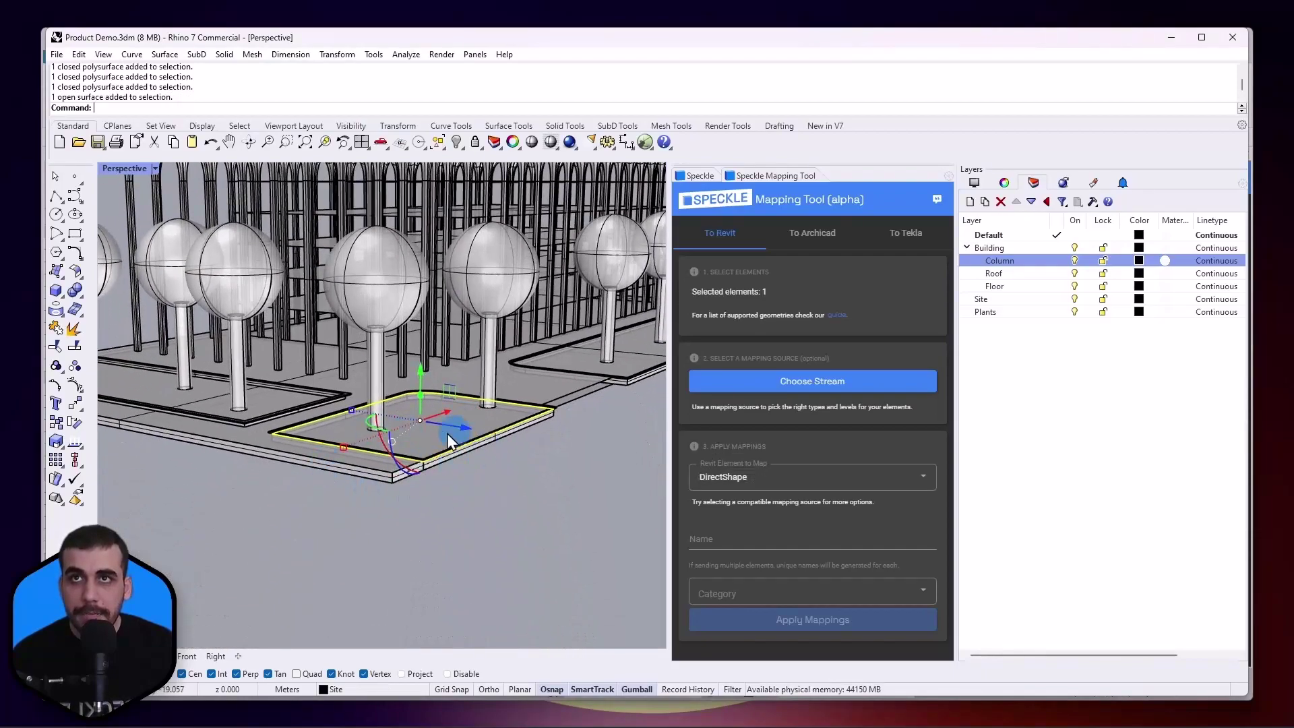
pyautogui.click(564, 514)
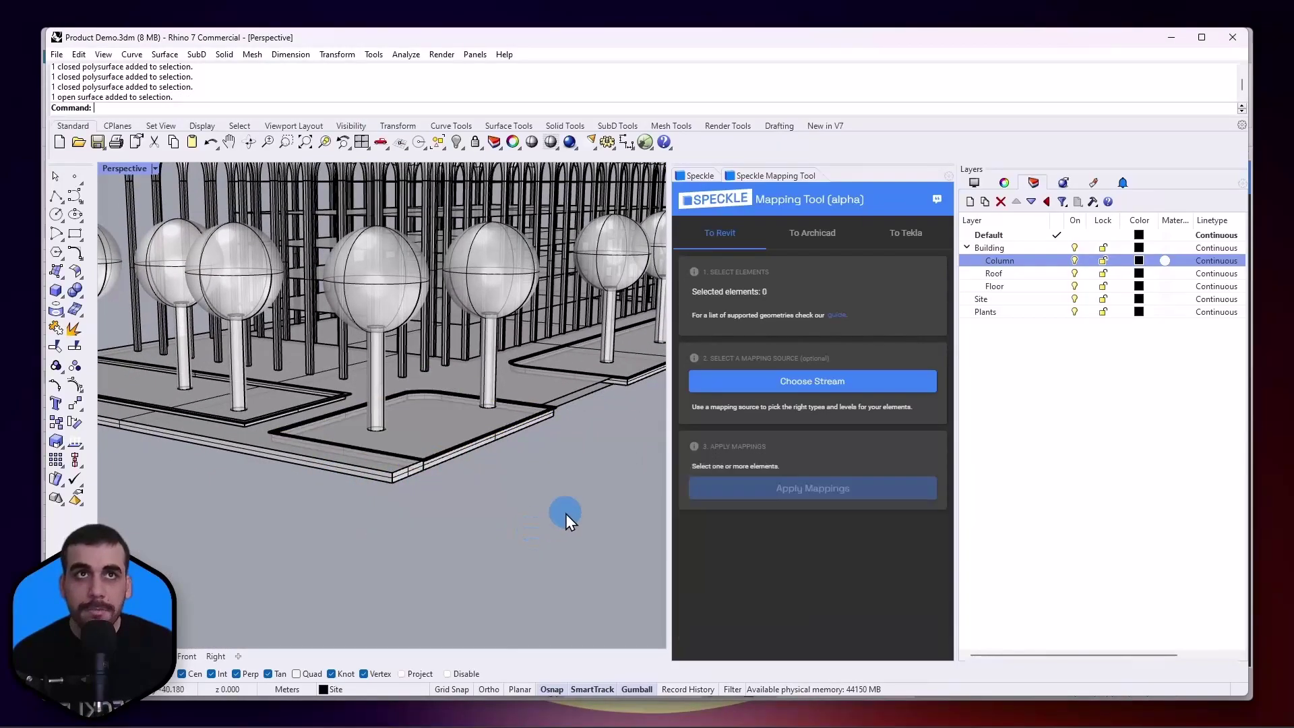
# Step: Turn off the Column, Roof, Site and Plants layers to isolate the floor surfaces
pyautogui.click(1074, 261)
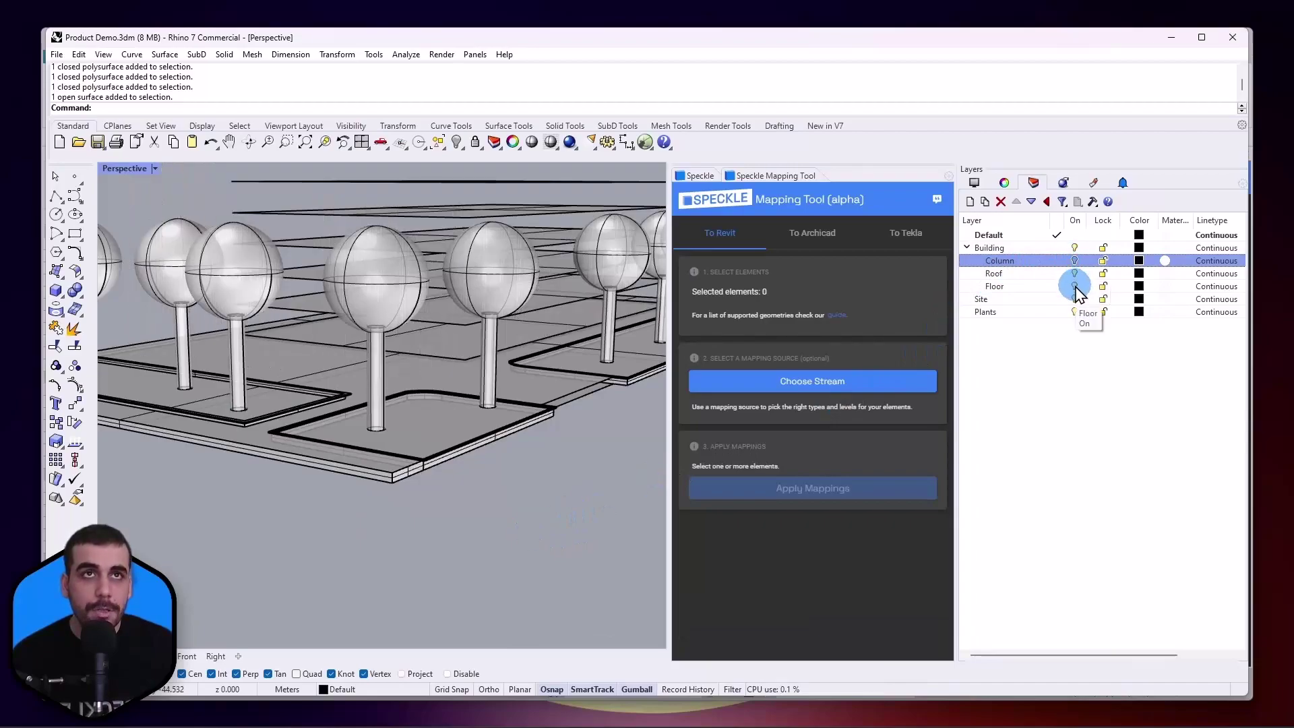
pyautogui.click(1074, 273)
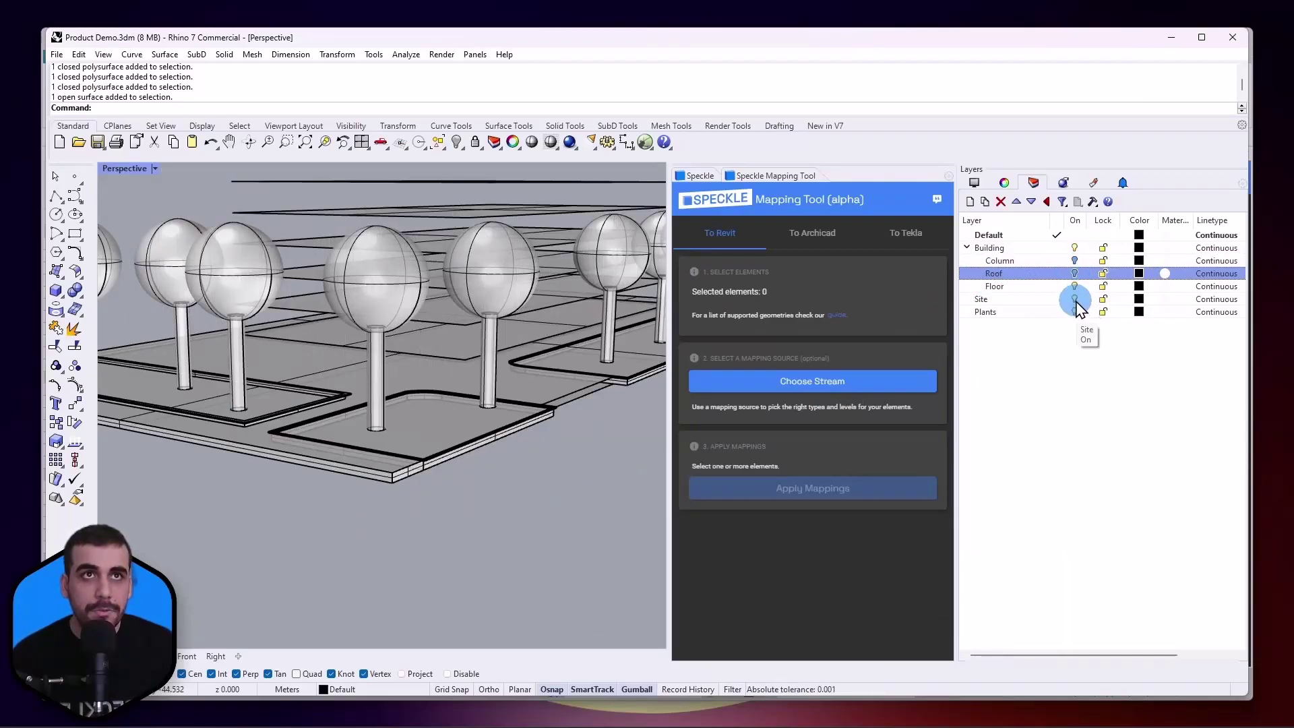
pyautogui.click(1075, 301)
pyautogui.moveTo(405, 506); pyautogui.dragTo(270, 402, button='right')
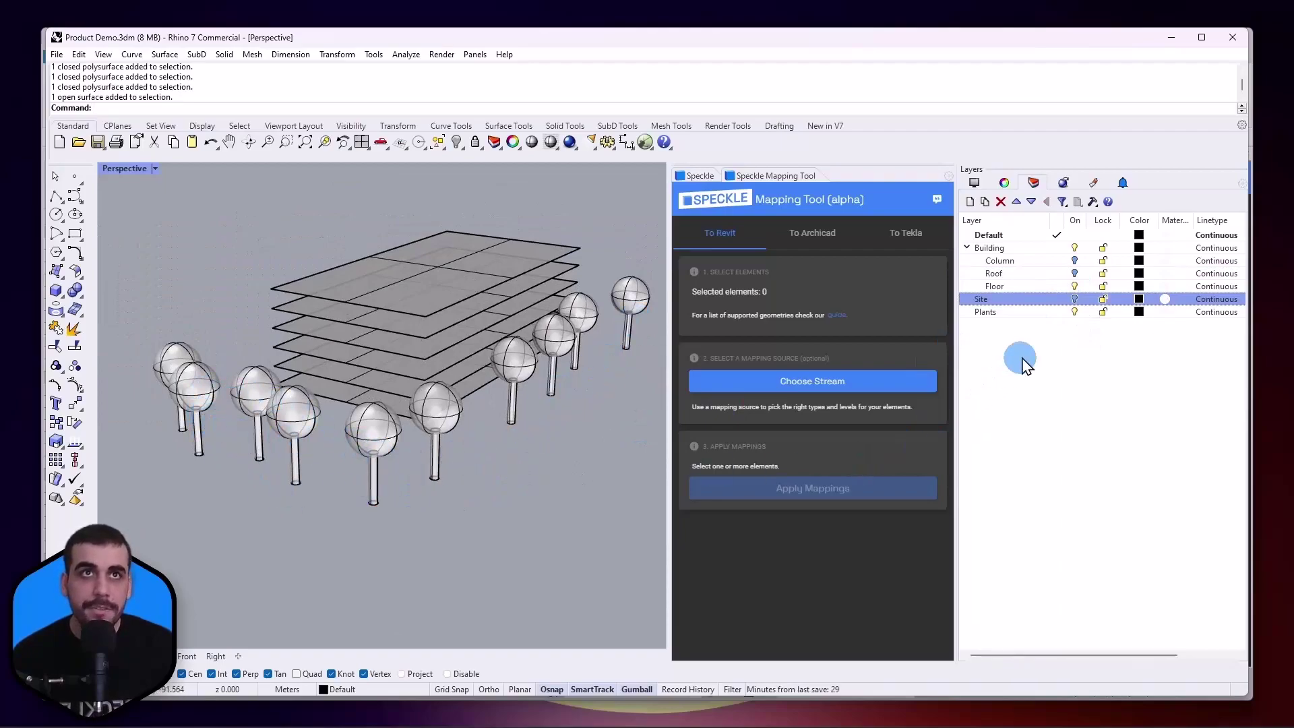
pyautogui.click(1074, 312)
pyautogui.scroll(3, 431, 300)
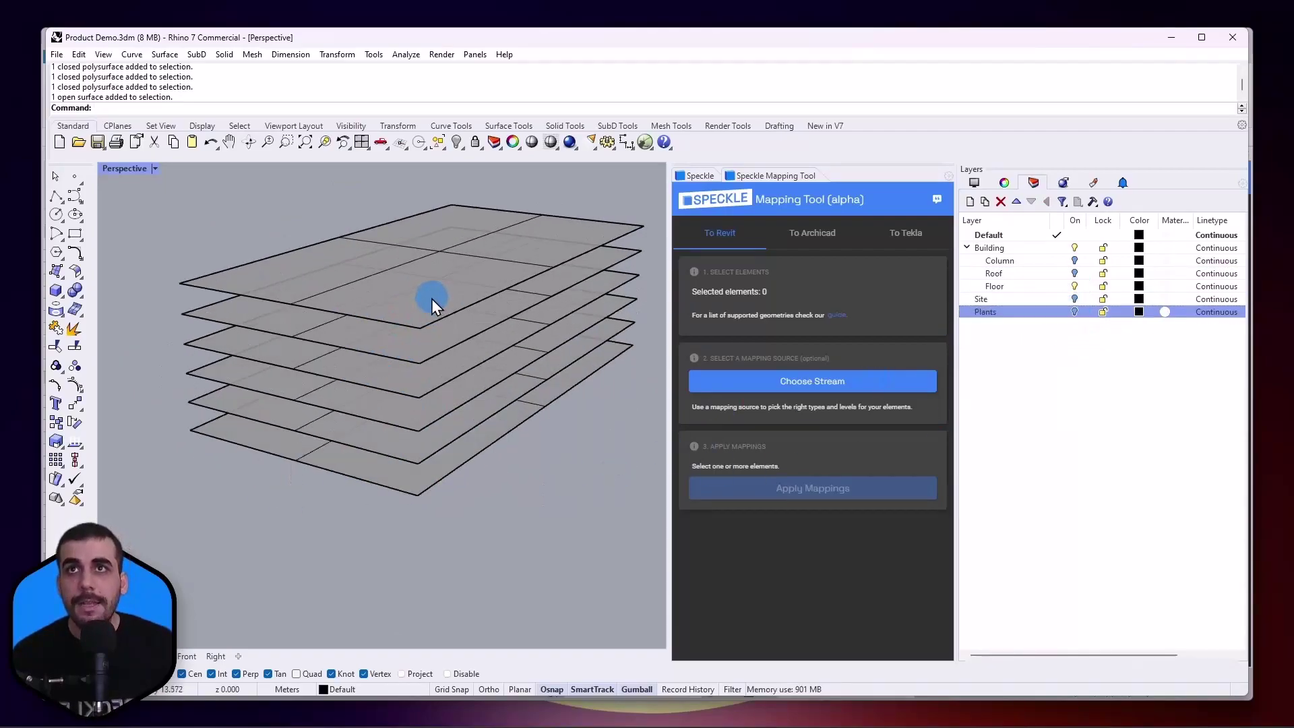
# Step: Examine the upper floor surfaces by selecting them one after another, and clear the selection
pyautogui.click(338, 344)
pyautogui.click(215, 289)
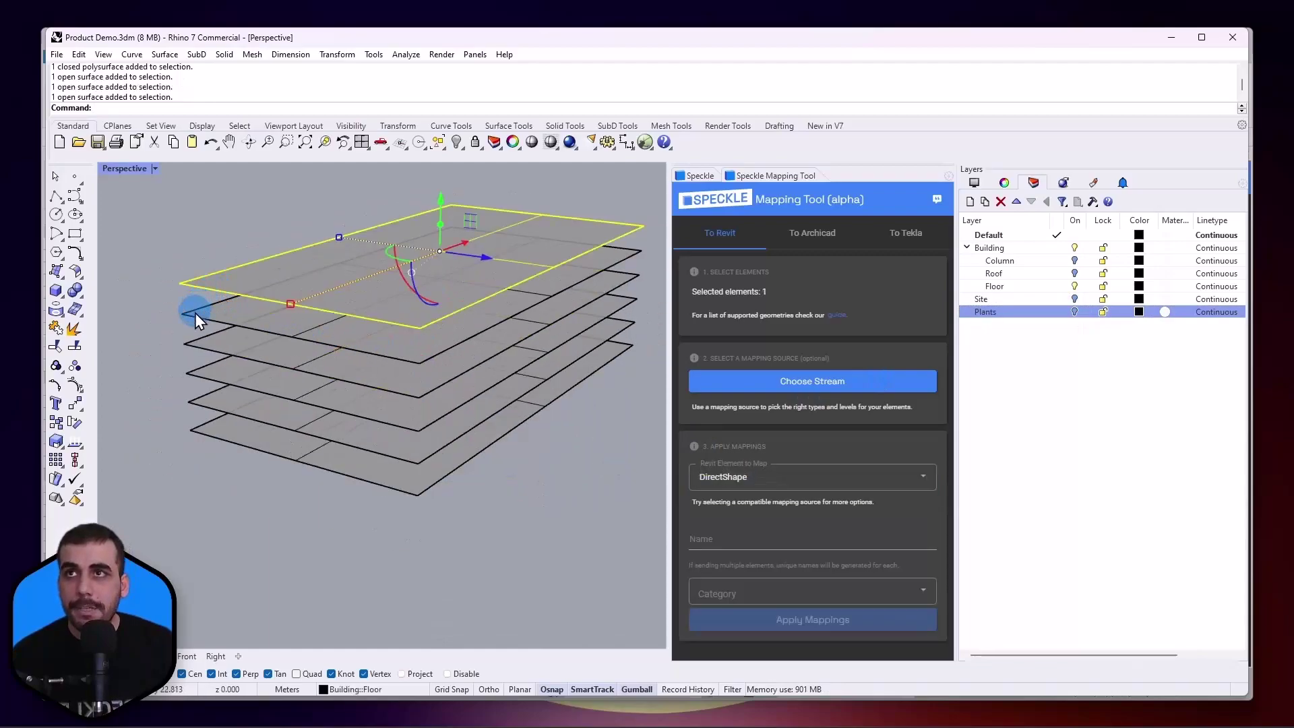
pyautogui.click(196, 312)
pyautogui.click(196, 346)
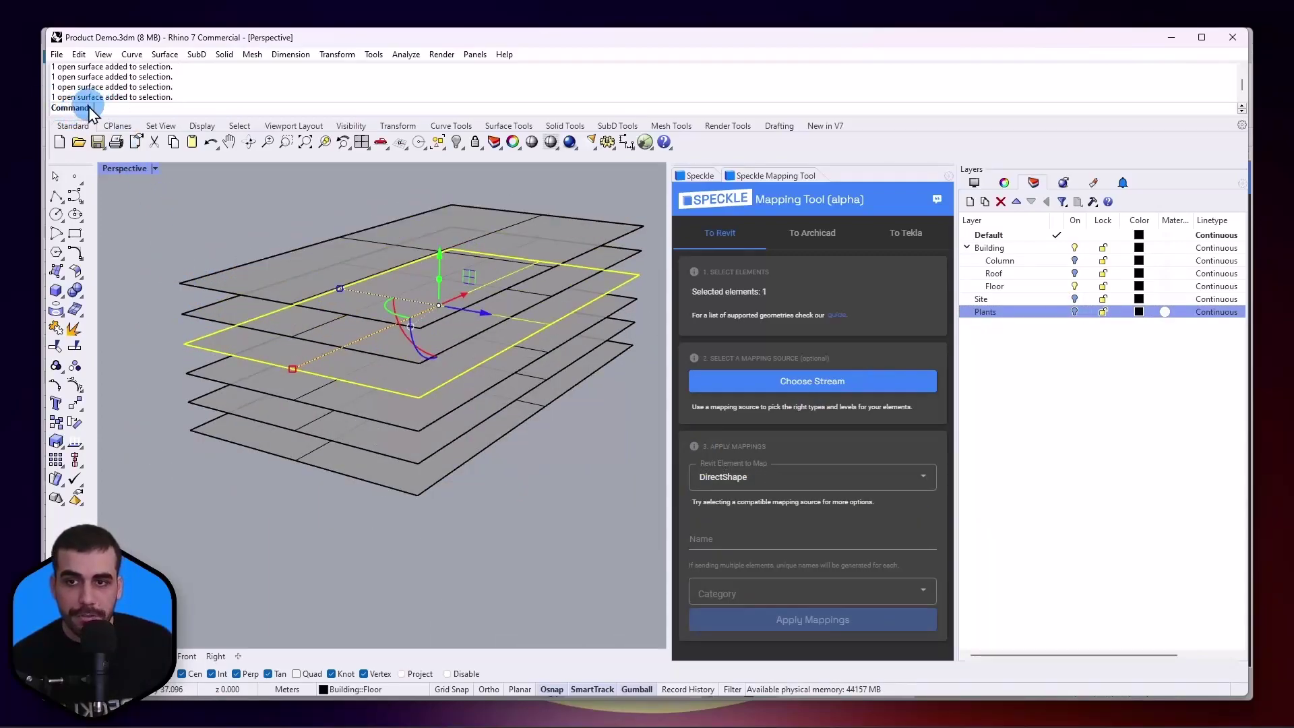
pyautogui.click(252, 233)
# Step: Turn the Plants, Site, Roof and Column layers back on
pyautogui.click(1073, 273)
pyautogui.click(1074, 312)
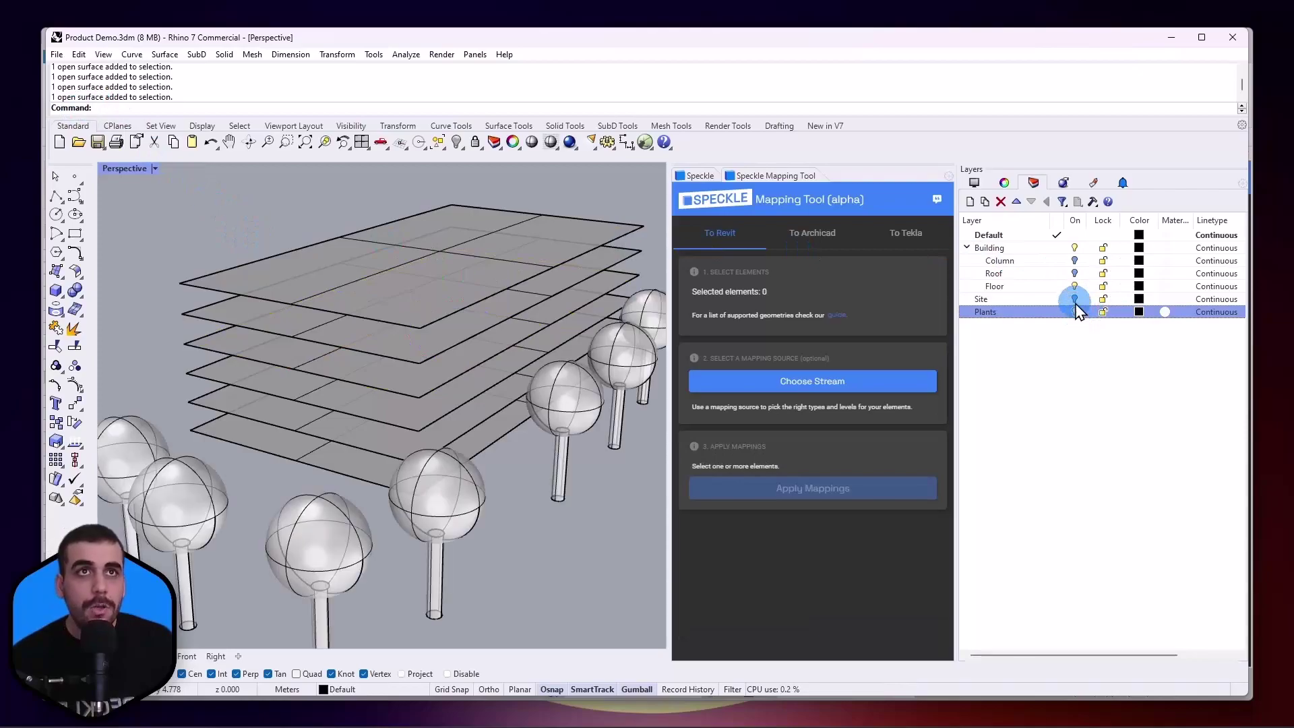
pyautogui.click(1074, 272)
pyautogui.click(1073, 260)
pyautogui.scroll(-5, 516, 423)
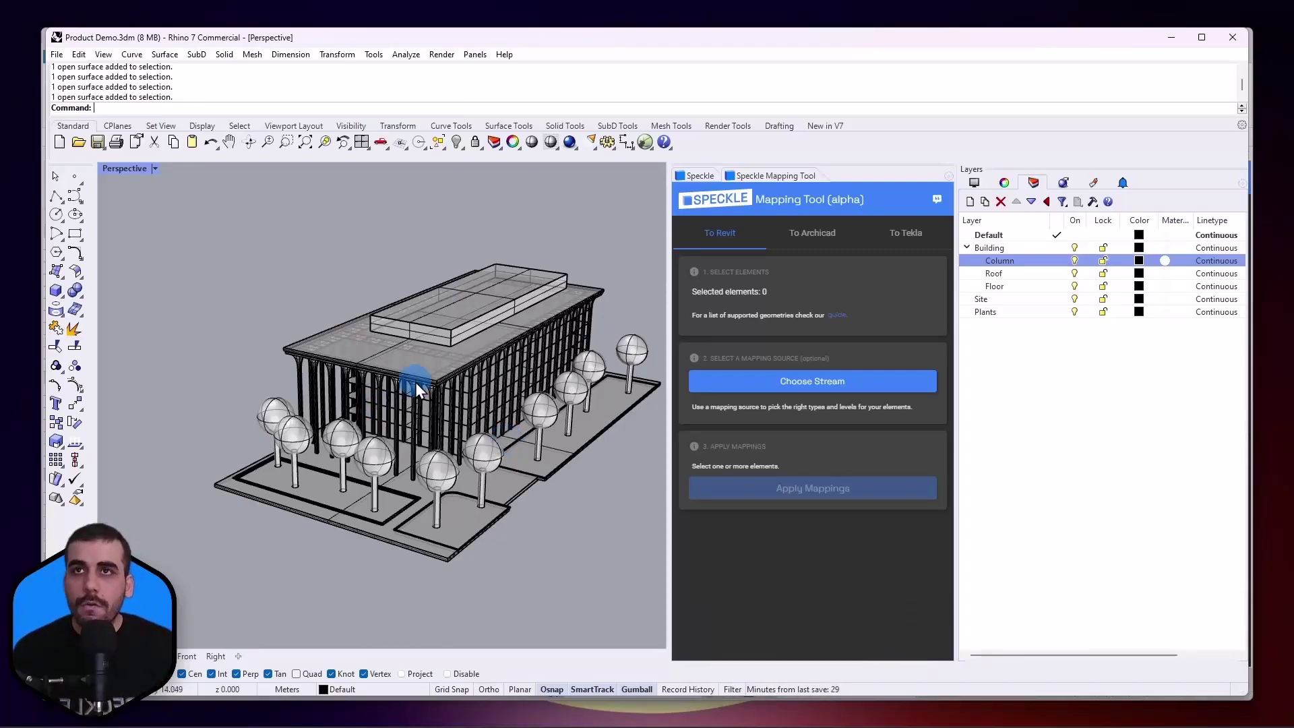
# Step: Turn off the Floor and Plants layers to expose the building's columns
pyautogui.scroll(5, 431, 426)
pyautogui.scroll(-5, 430, 434)
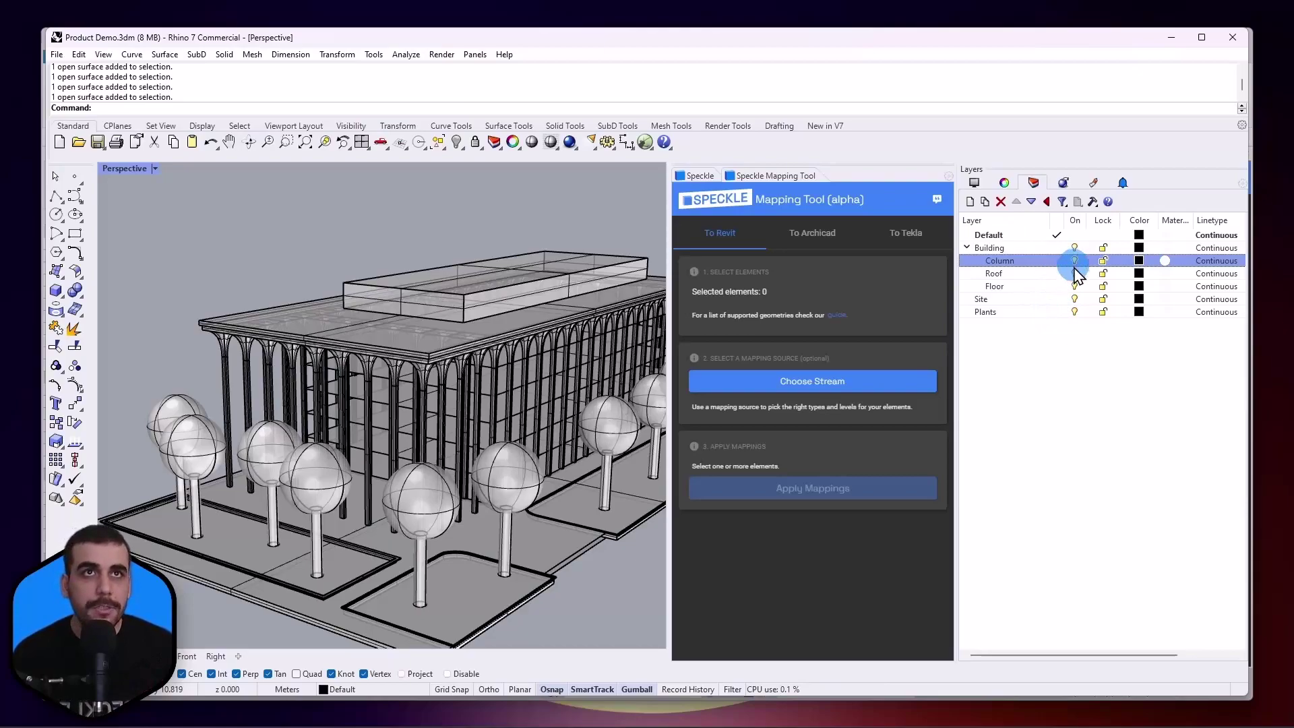
pyautogui.click(1068, 287)
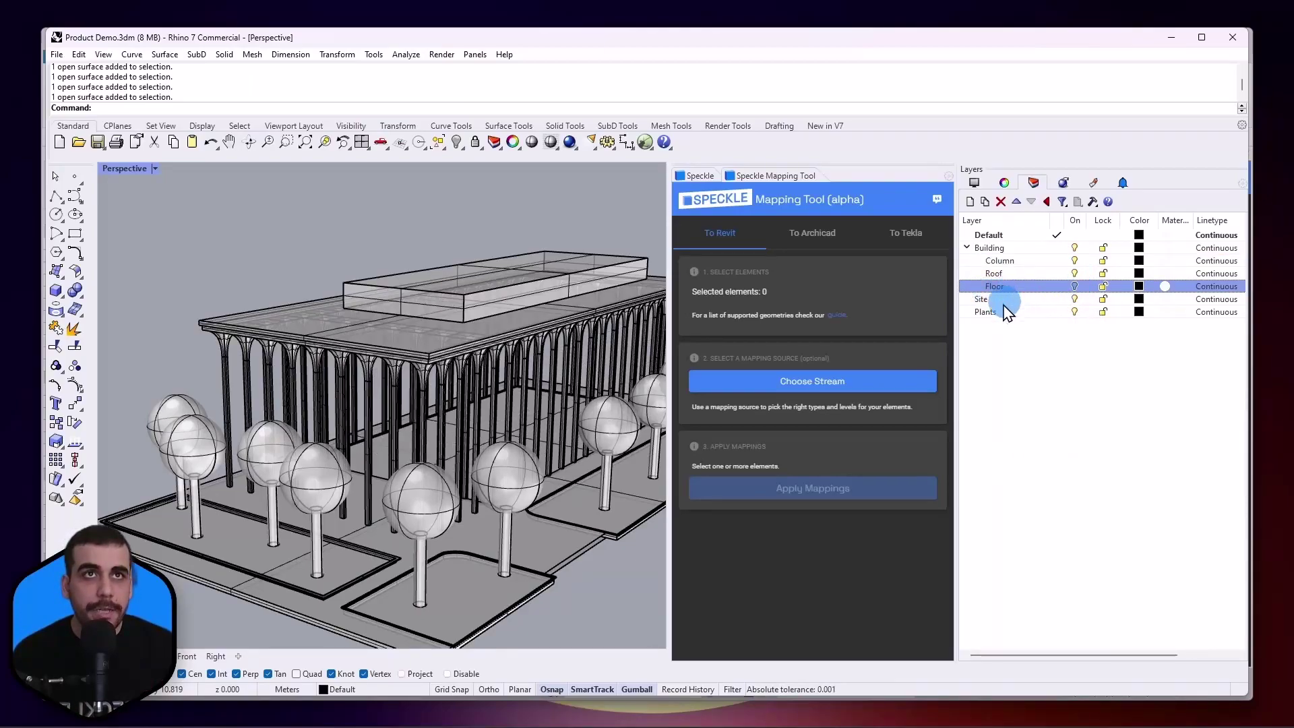
pyautogui.click(1074, 312)
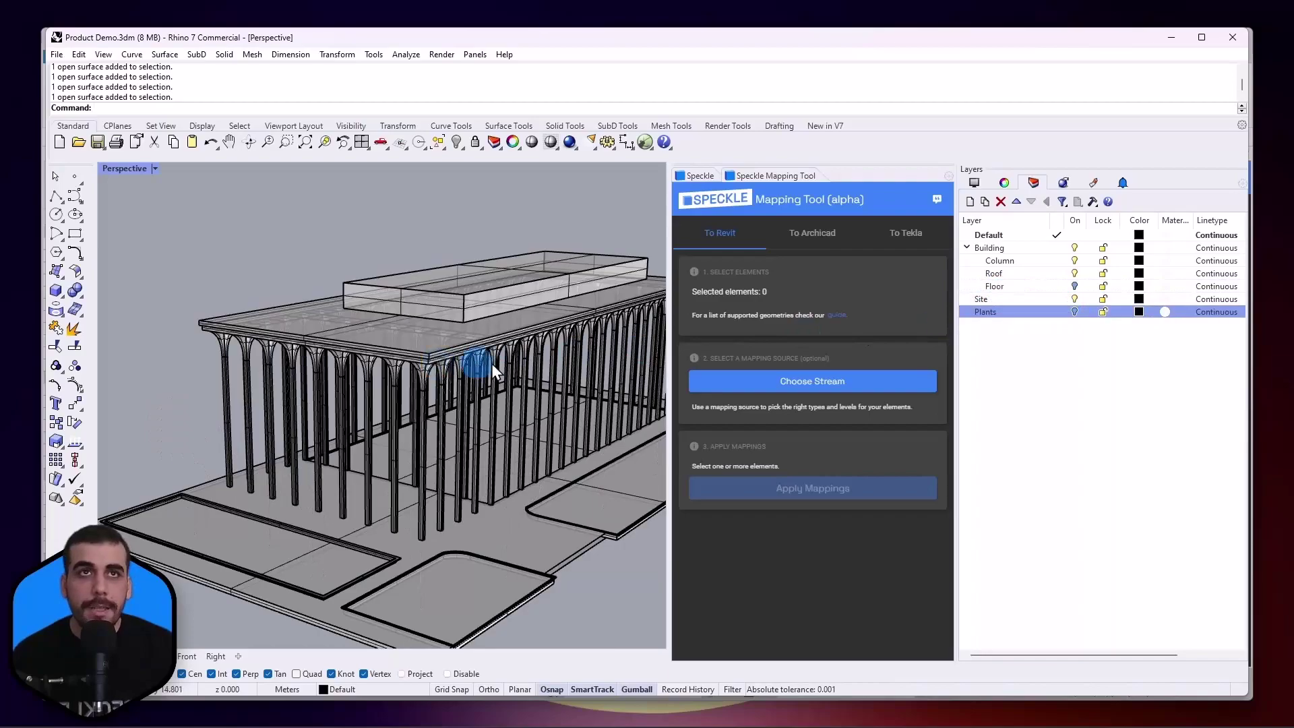
pyautogui.scroll(-3, 314, 427)
pyautogui.scroll(2, 365, 405)
pyautogui.scroll(2, 366, 405)
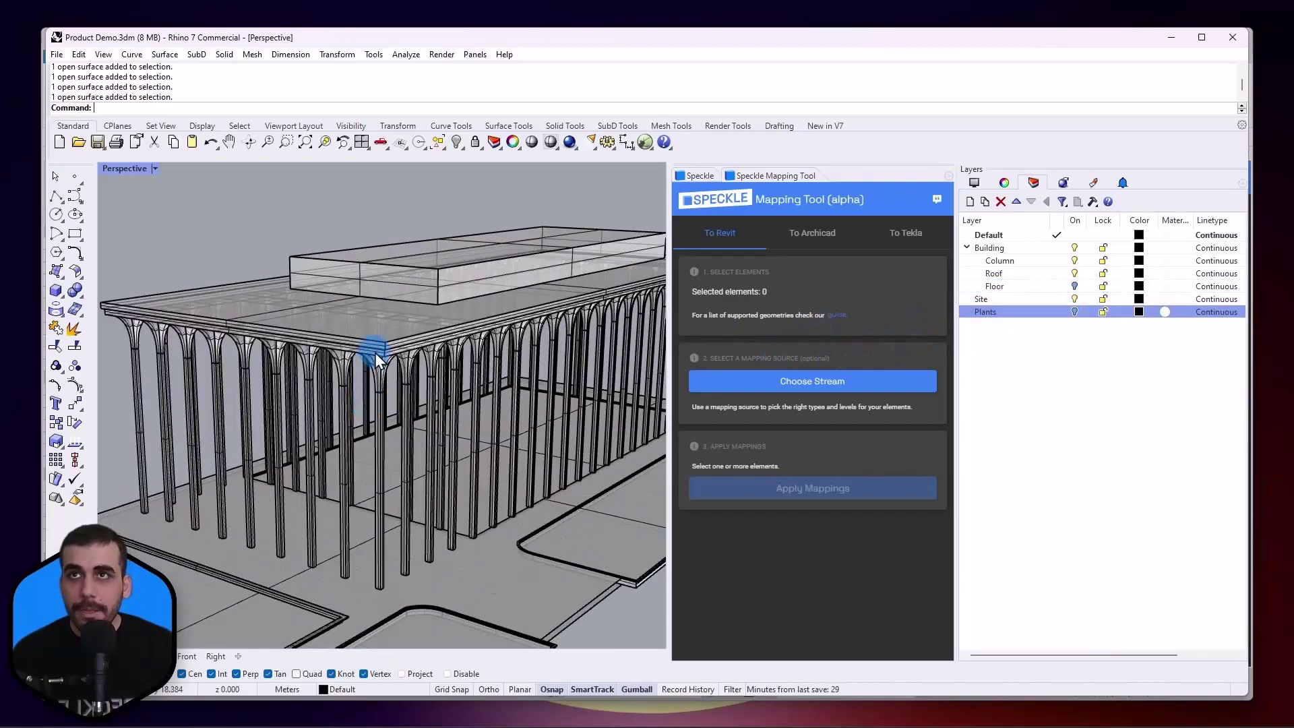
# Step: Select all objects on the Column layer
pyautogui.click(1018, 261)
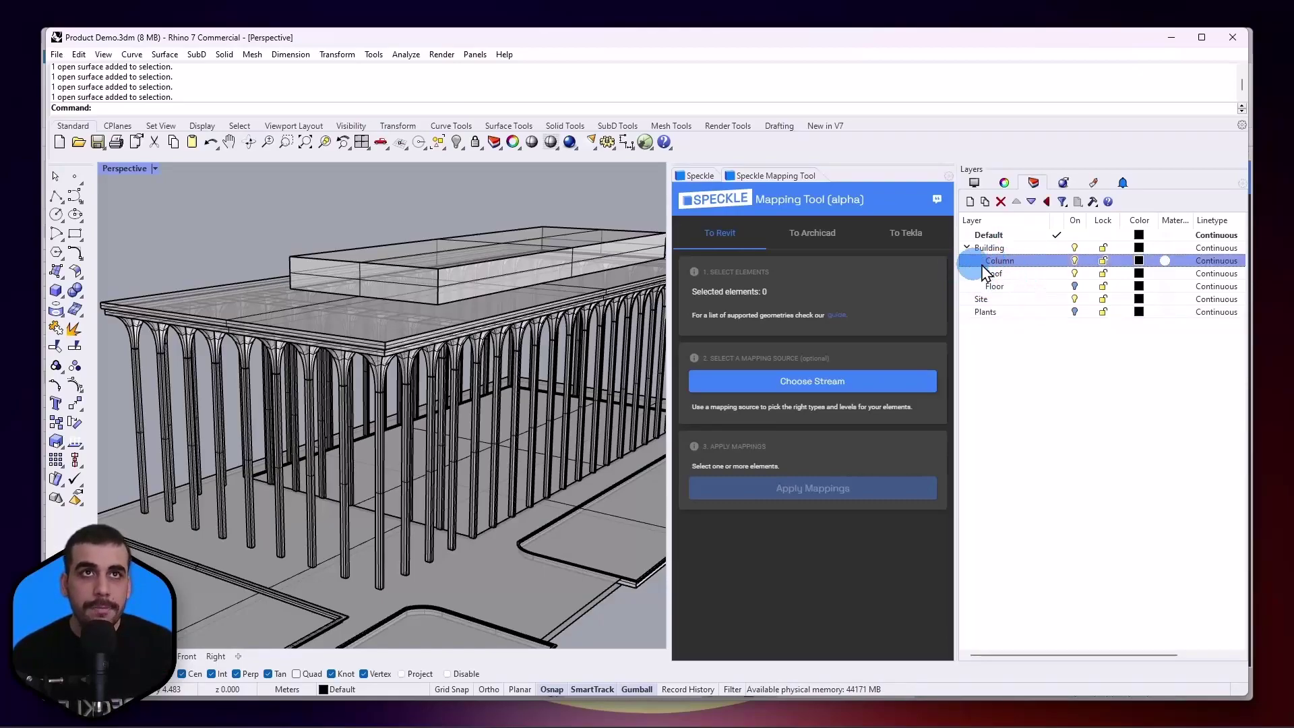
pyautogui.rightClick(1016, 262)
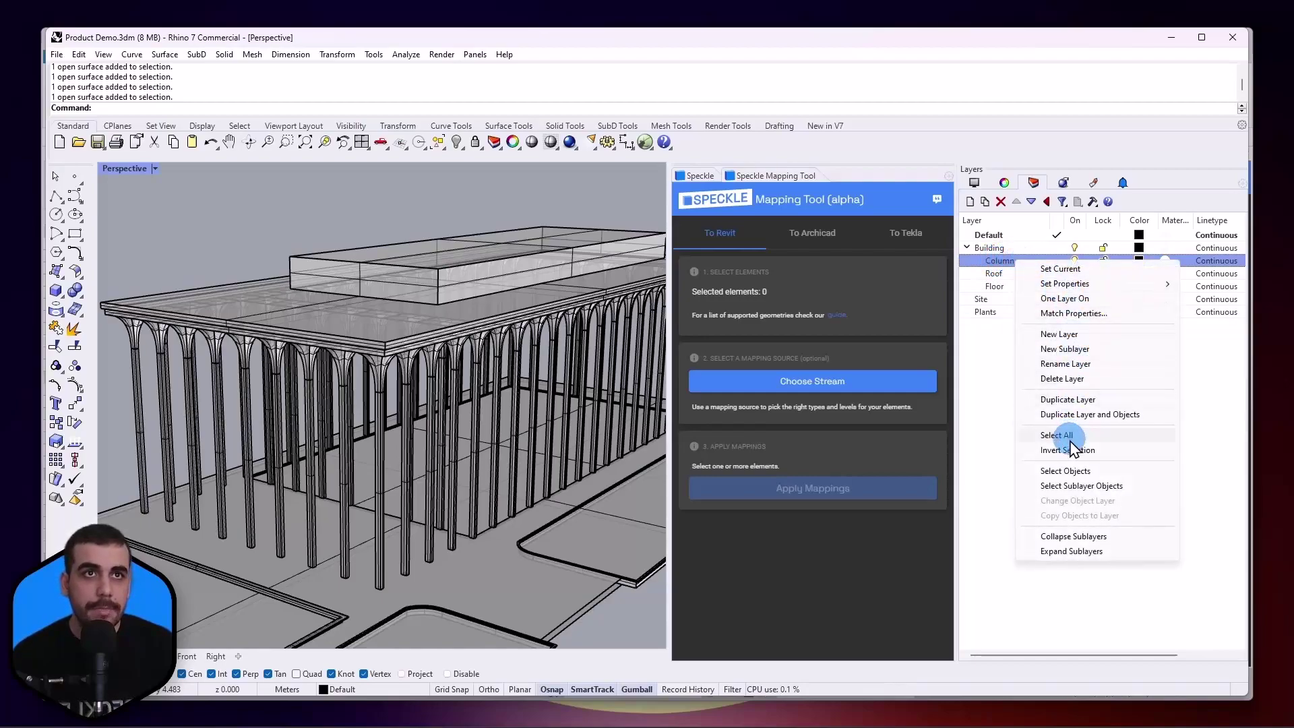
pyautogui.click(1064, 471)
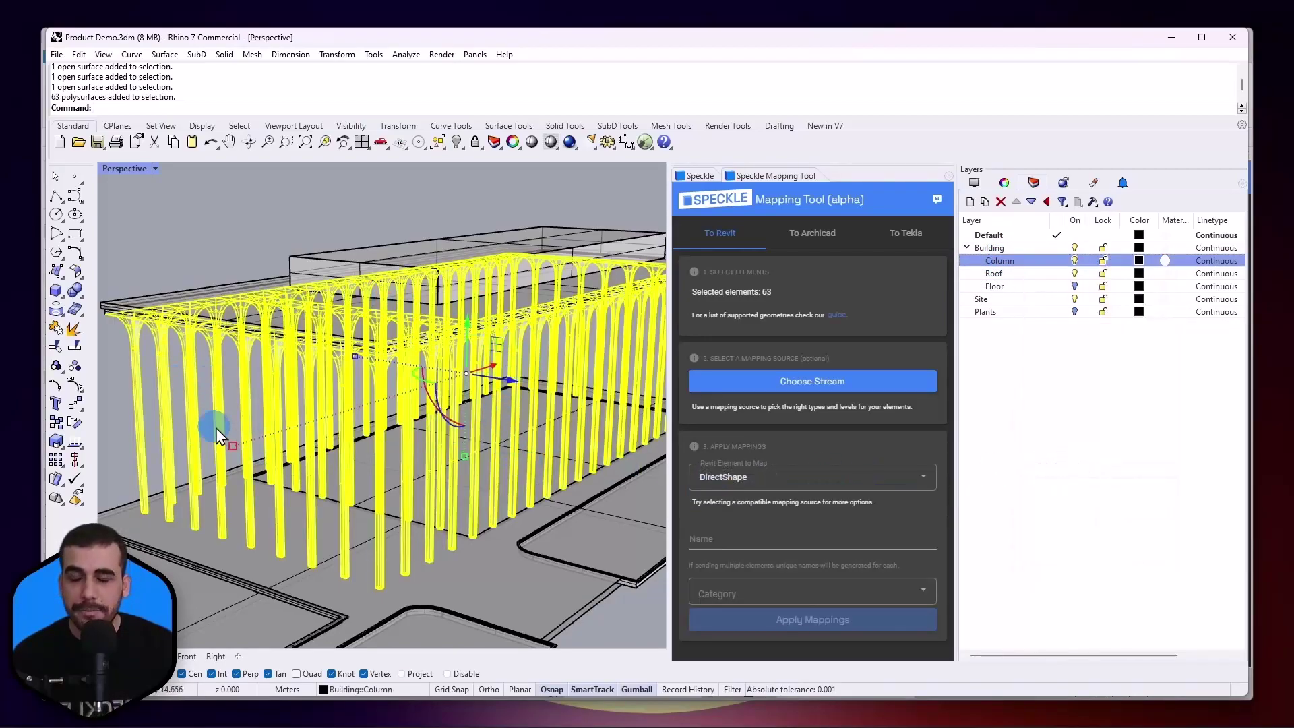
# Step: Set the selected columns' mapping to the DirectShape Revit element and name it Fancy Columns
pyautogui.scroll(-2, 216, 427)
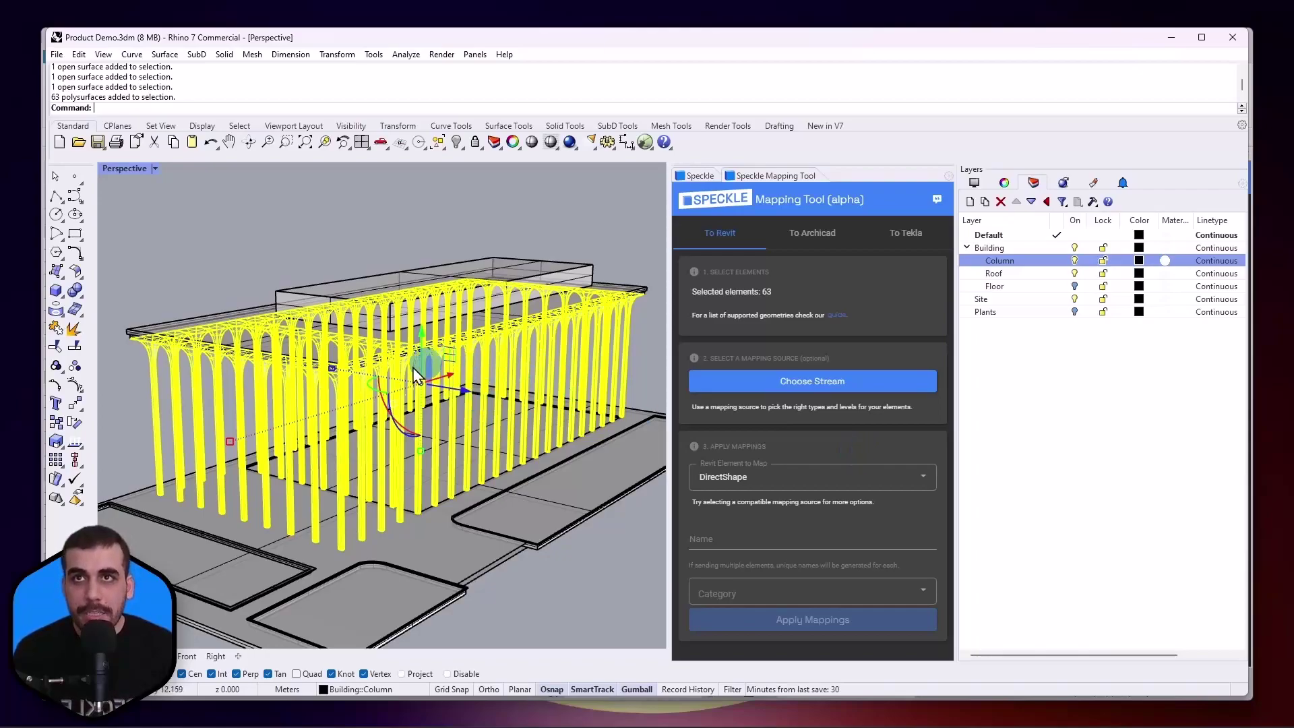
pyautogui.click(713, 484)
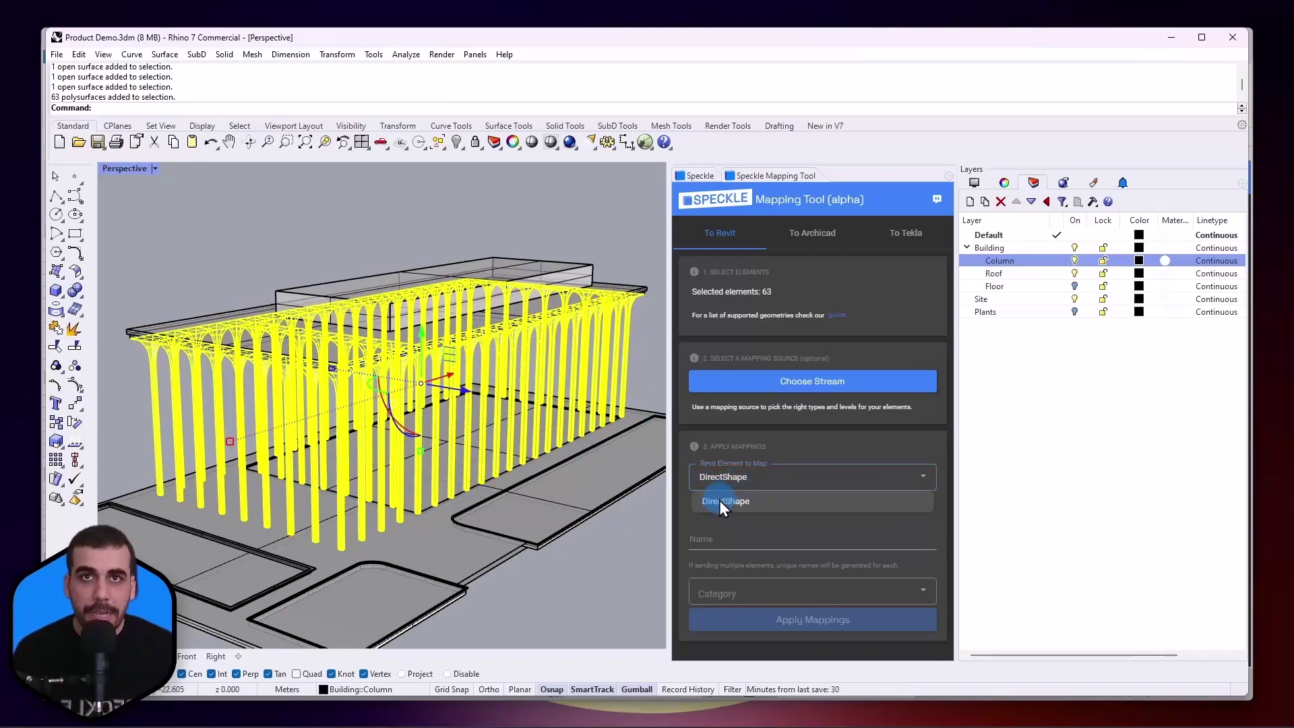
pyautogui.click(719, 500)
pyautogui.click(704, 536)
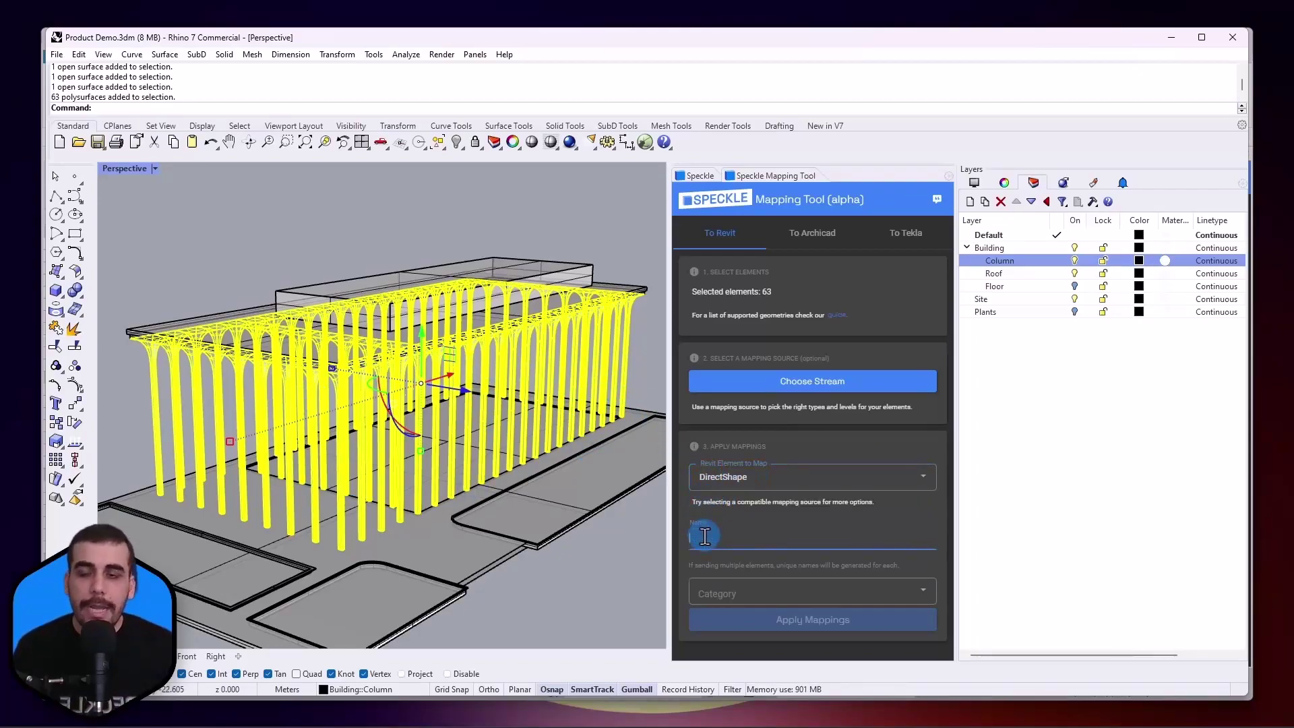
pyautogui.write('Fancy Columns')
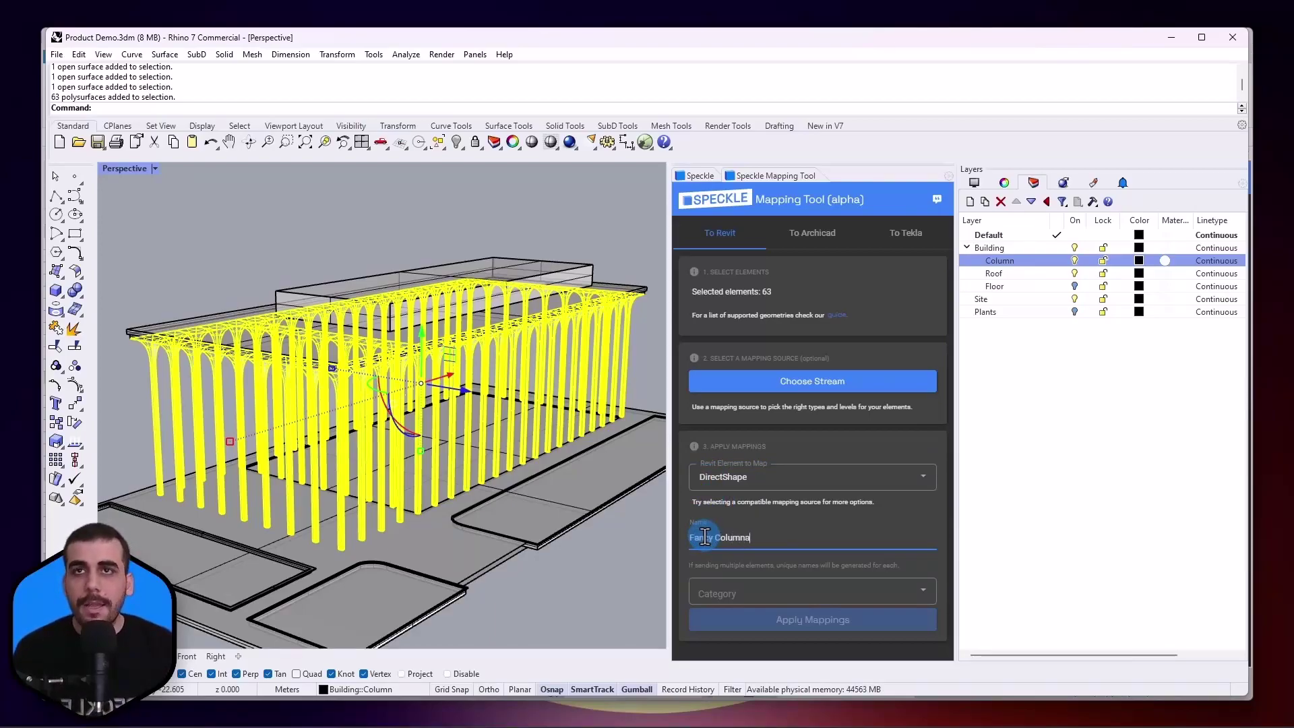
# Step: Assign the StructuralColumns category to the selected columns and apply the mapping
pyautogui.click(723, 597)
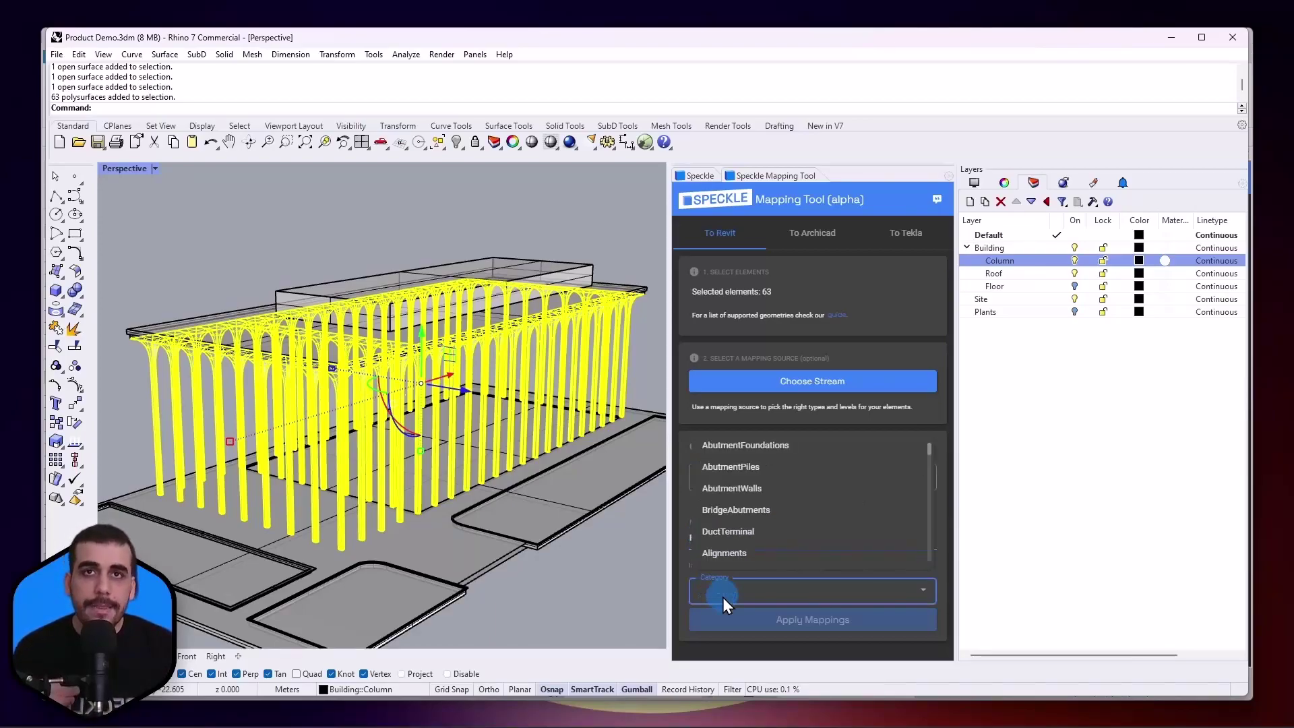
pyautogui.click(779, 508)
pyautogui.scroll(-5, 846, 499)
pyautogui.scroll(-10, 803, 508)
pyautogui.scroll(-8, 766, 519)
pyautogui.scroll(-2, 757, 529)
pyautogui.click(761, 535)
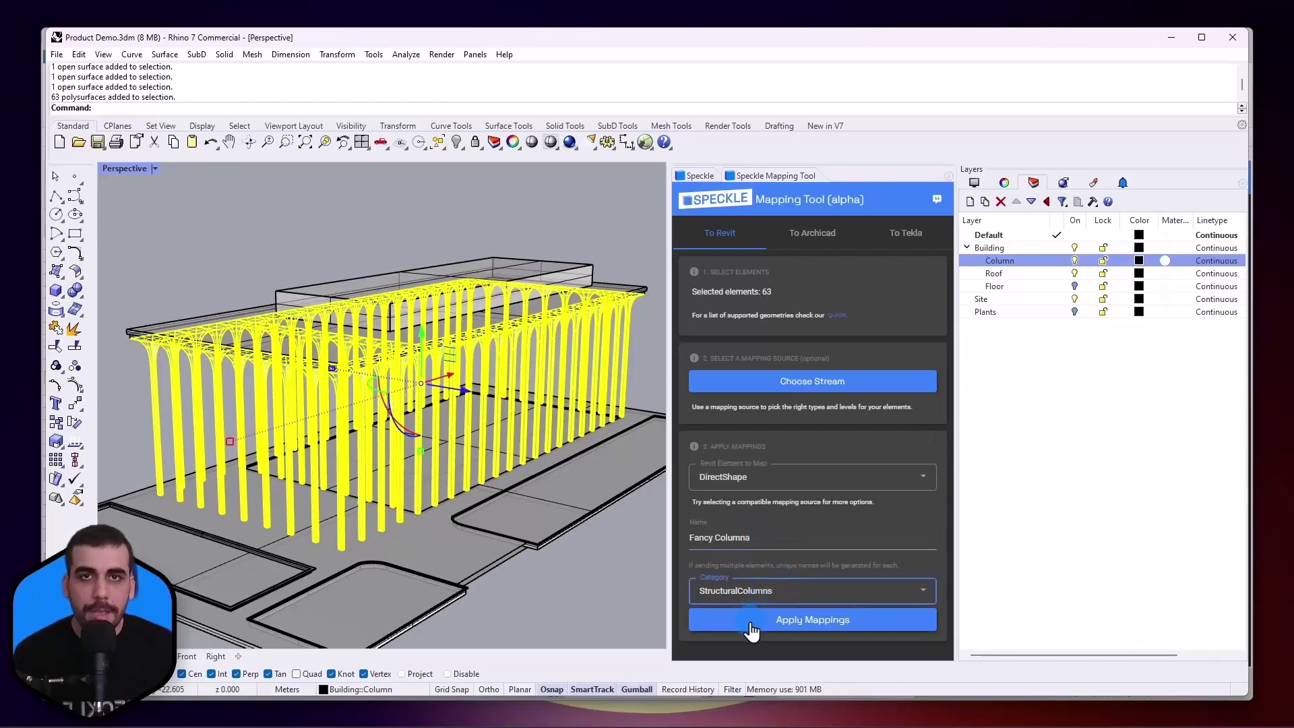
pyautogui.click(781, 621)
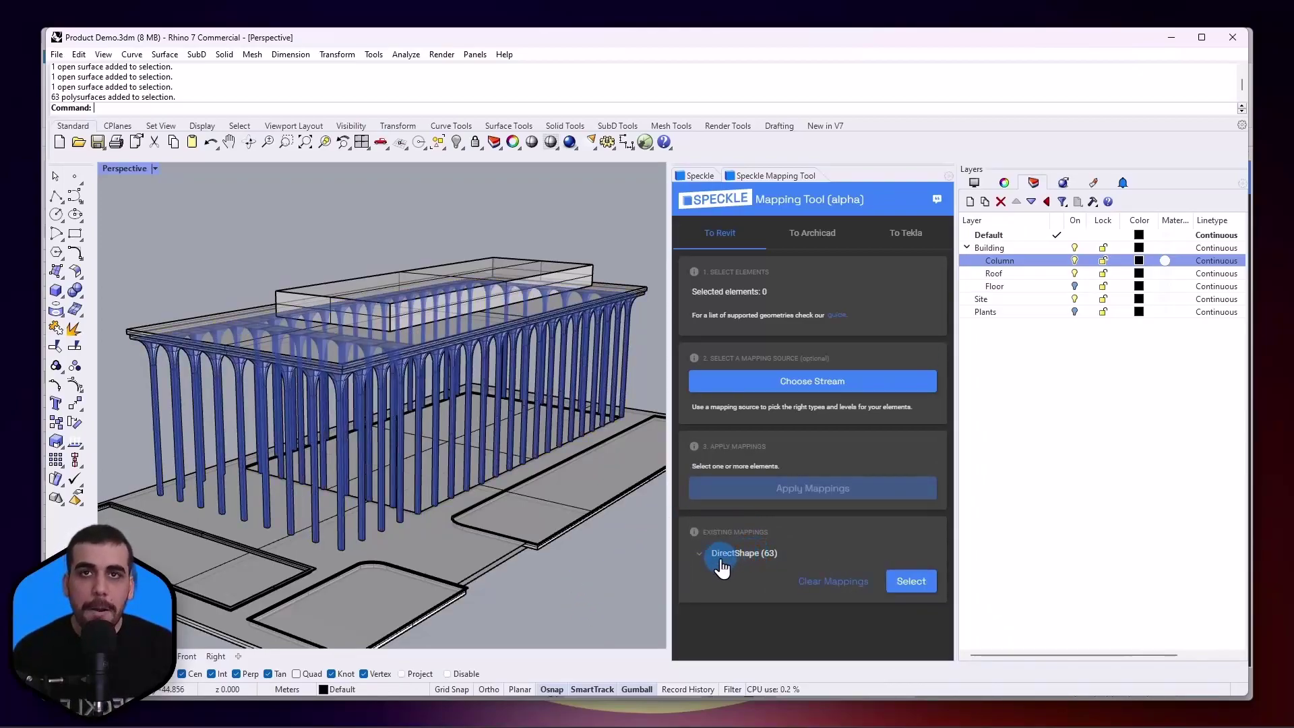
# Step: Review the individual column entries under the existing DirectShape mappings, and collapse the list again
pyautogui.click(725, 559)
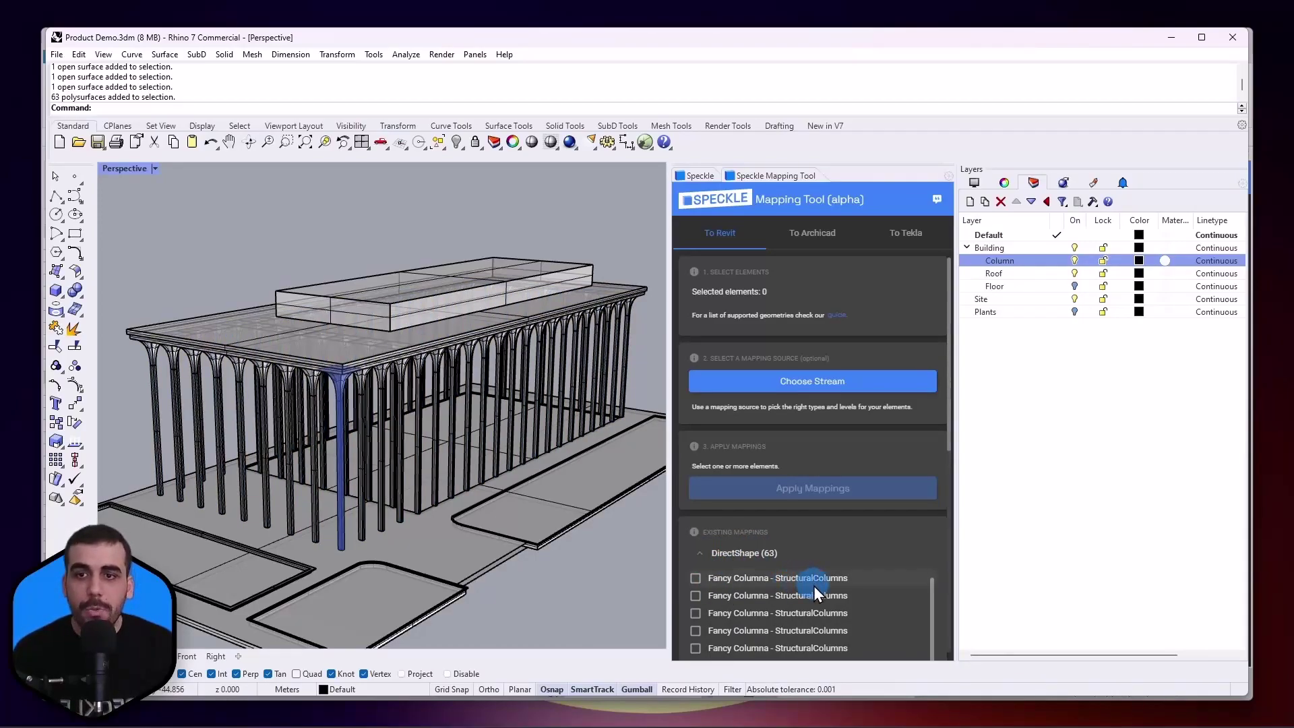
pyautogui.click(720, 559)
pyautogui.click(367, 269)
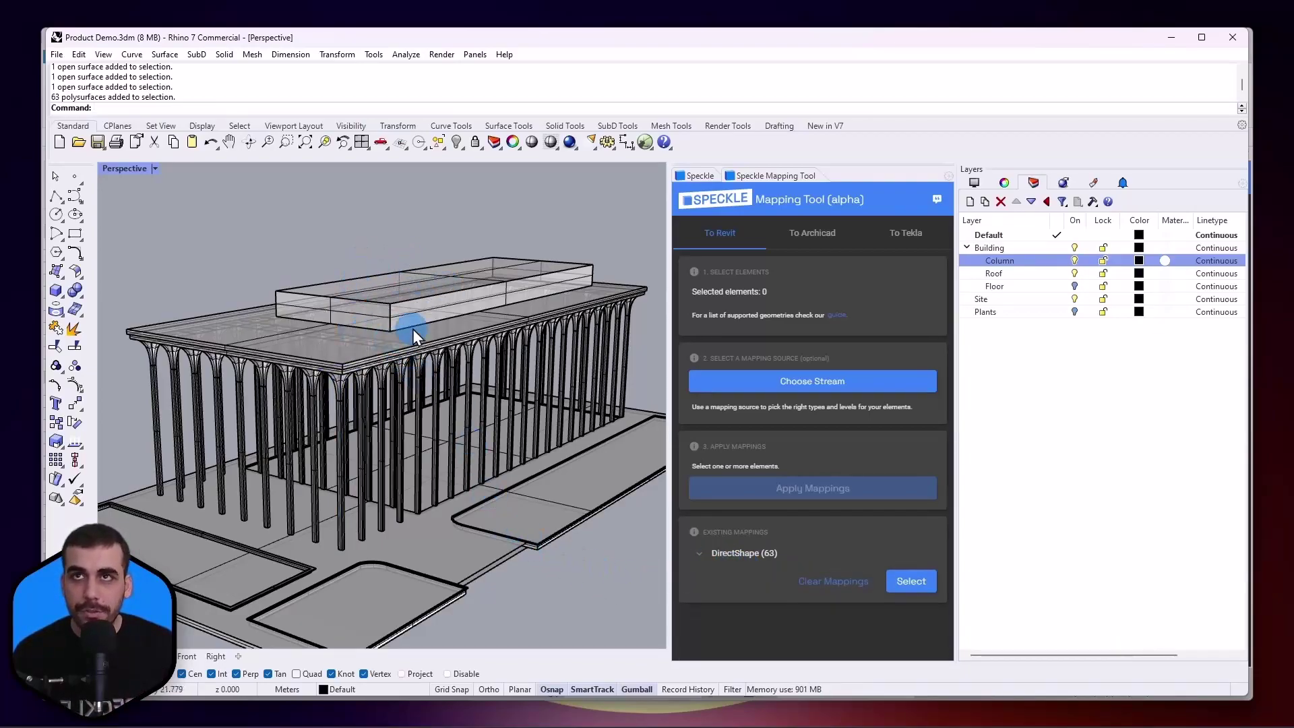
# Step: Map all objects on the Roof layer as named DirectShape elements in the roofs category
pyautogui.rightClick(1014, 273)
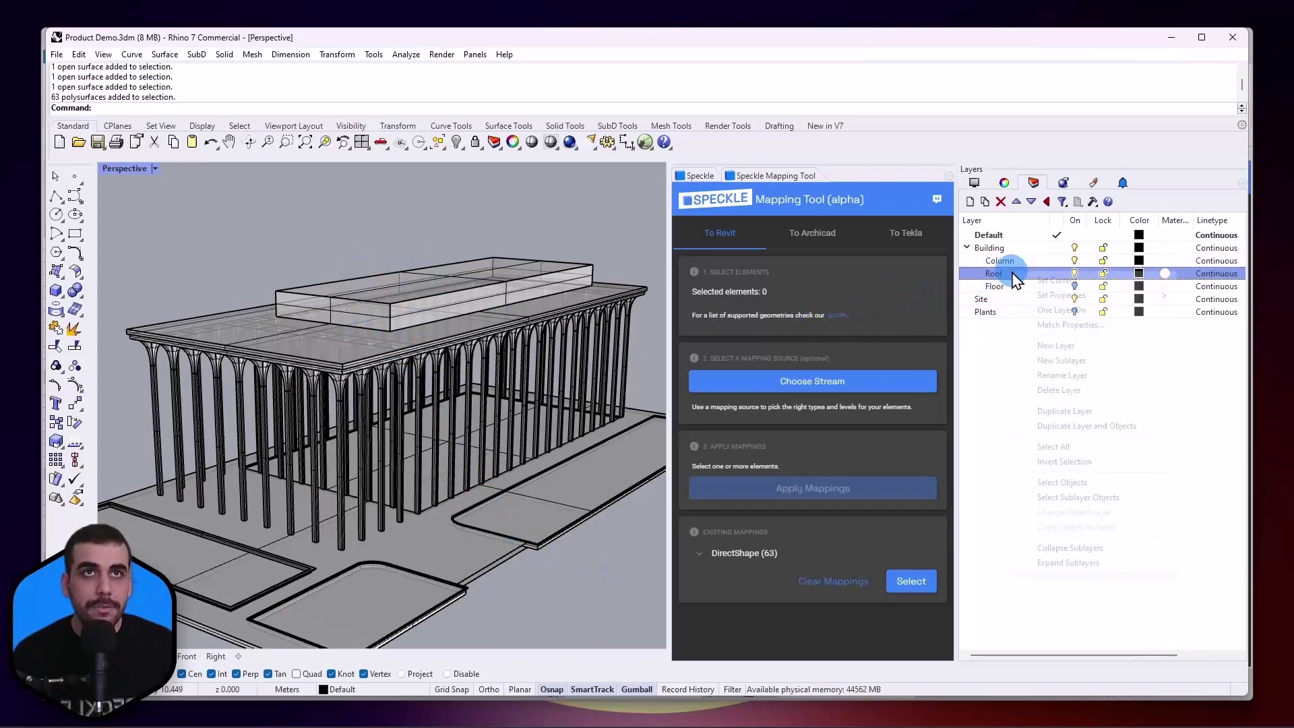
pyautogui.click(1061, 482)
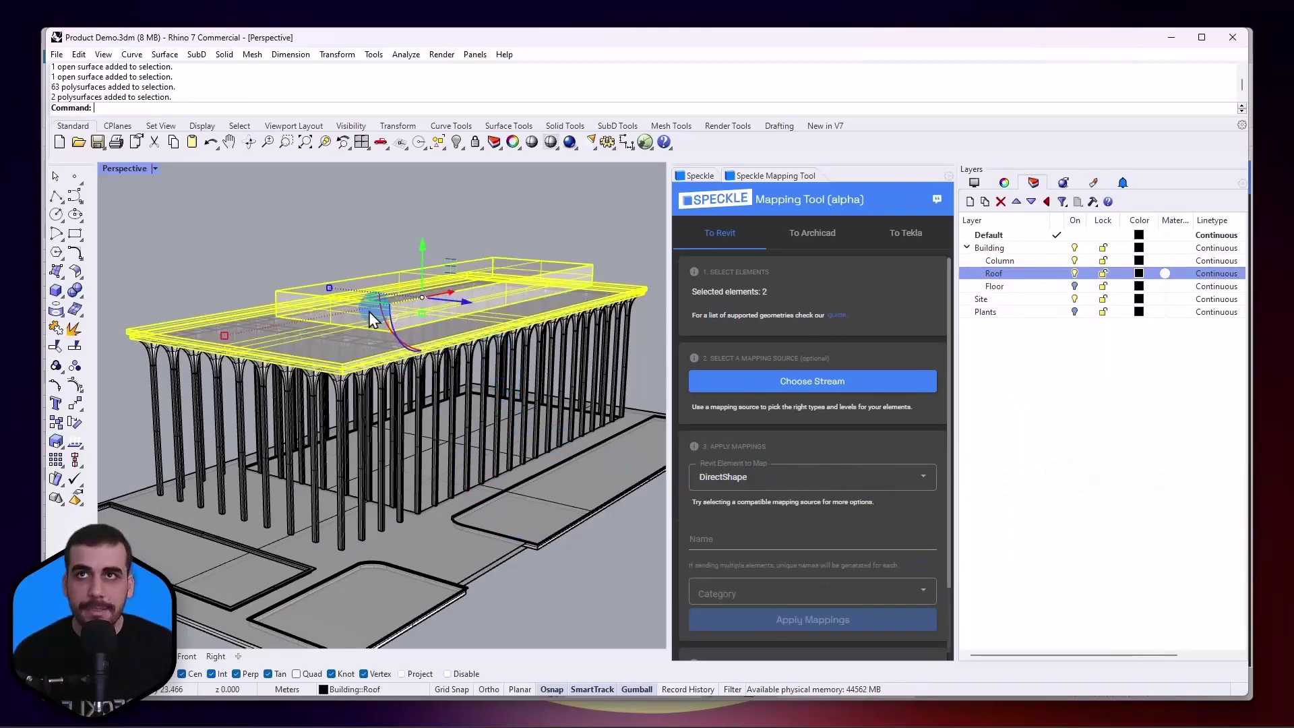
pyautogui.click(786, 549)
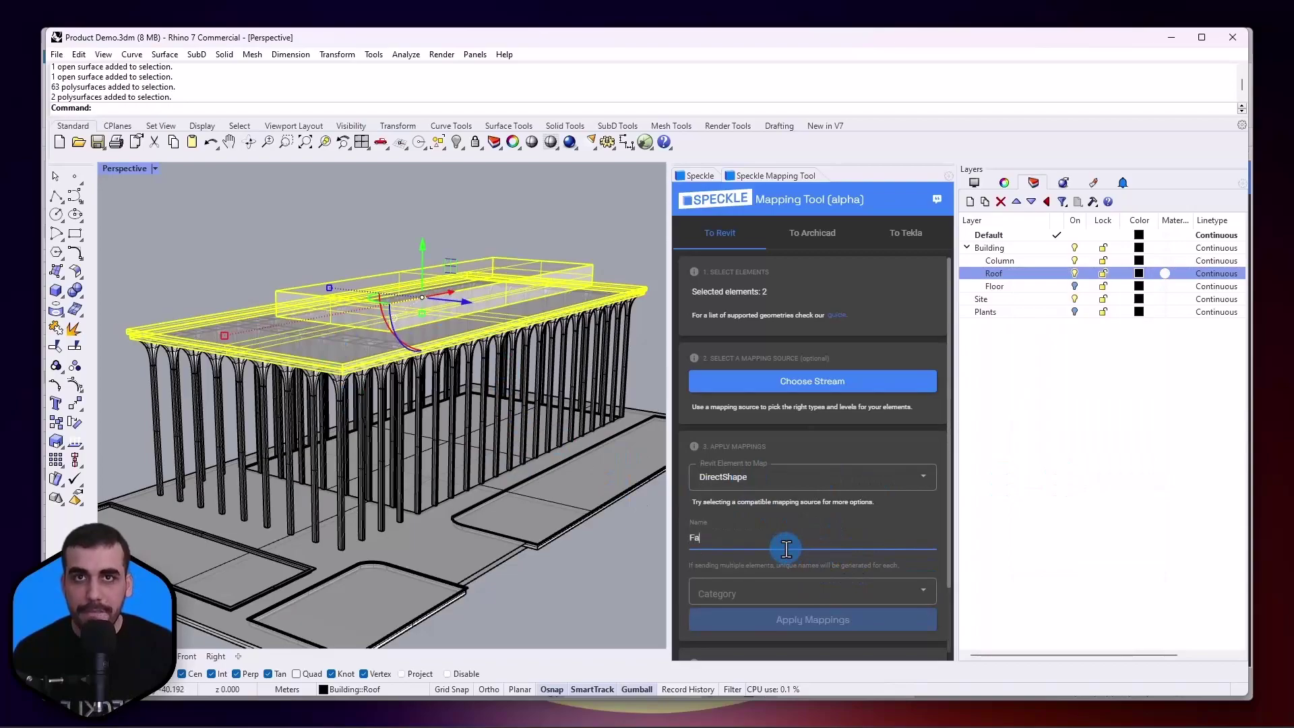
pyautogui.click(732, 591)
pyautogui.scroll(-5, 755, 499)
pyautogui.click(744, 524)
pyautogui.click(777, 623)
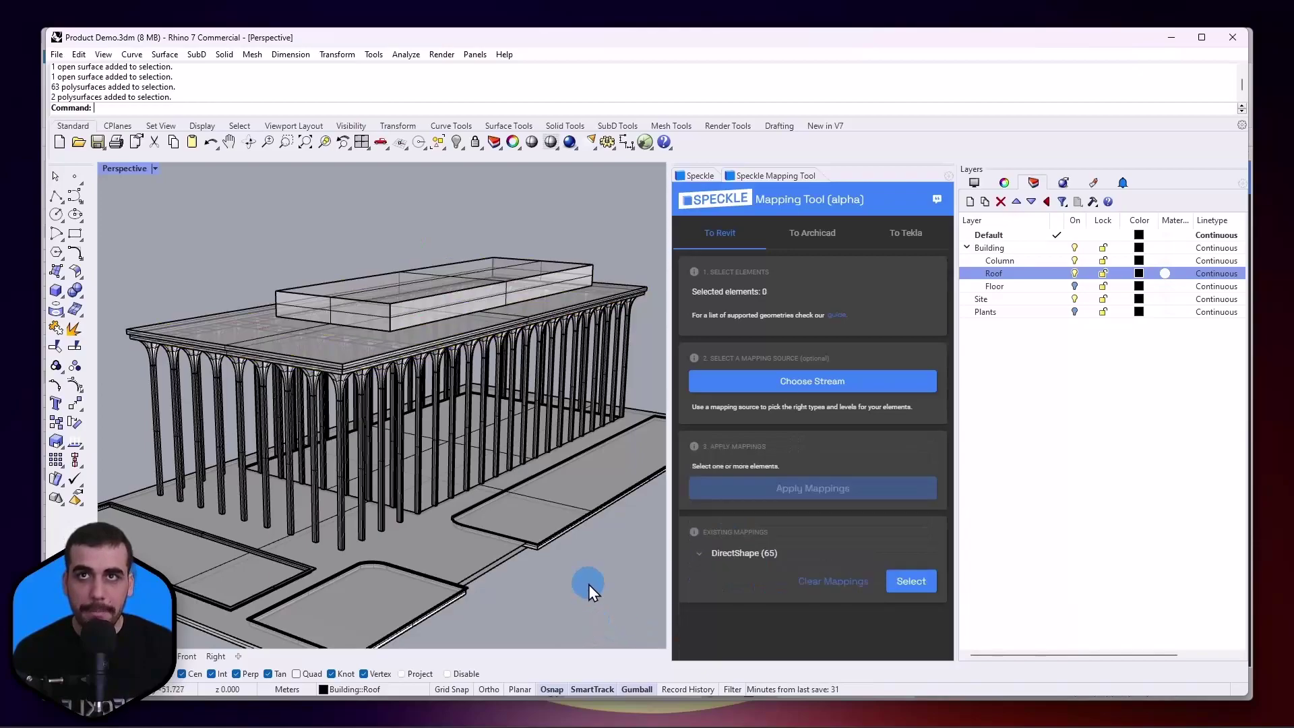
pyautogui.click(739, 554)
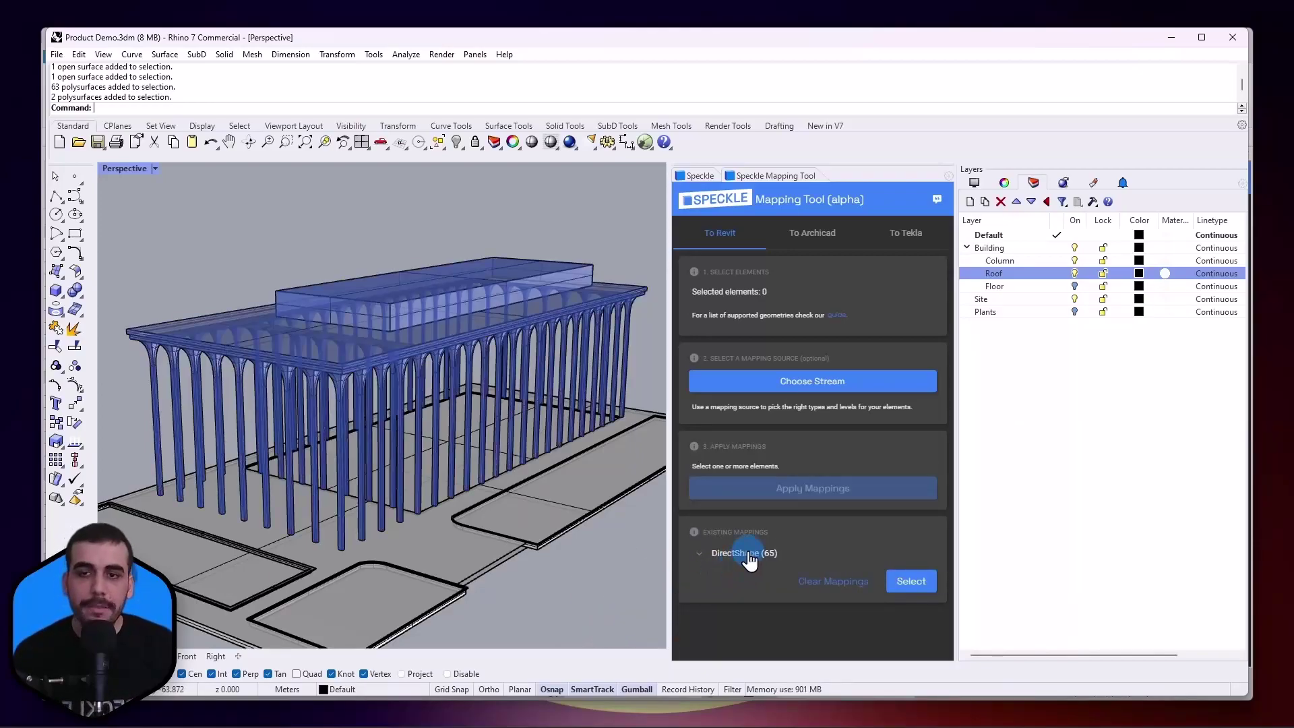
# Step: Map all objects on the Site layer as DirectShape elements named Fancy Site in the Site category
pyautogui.rightClick(997, 306)
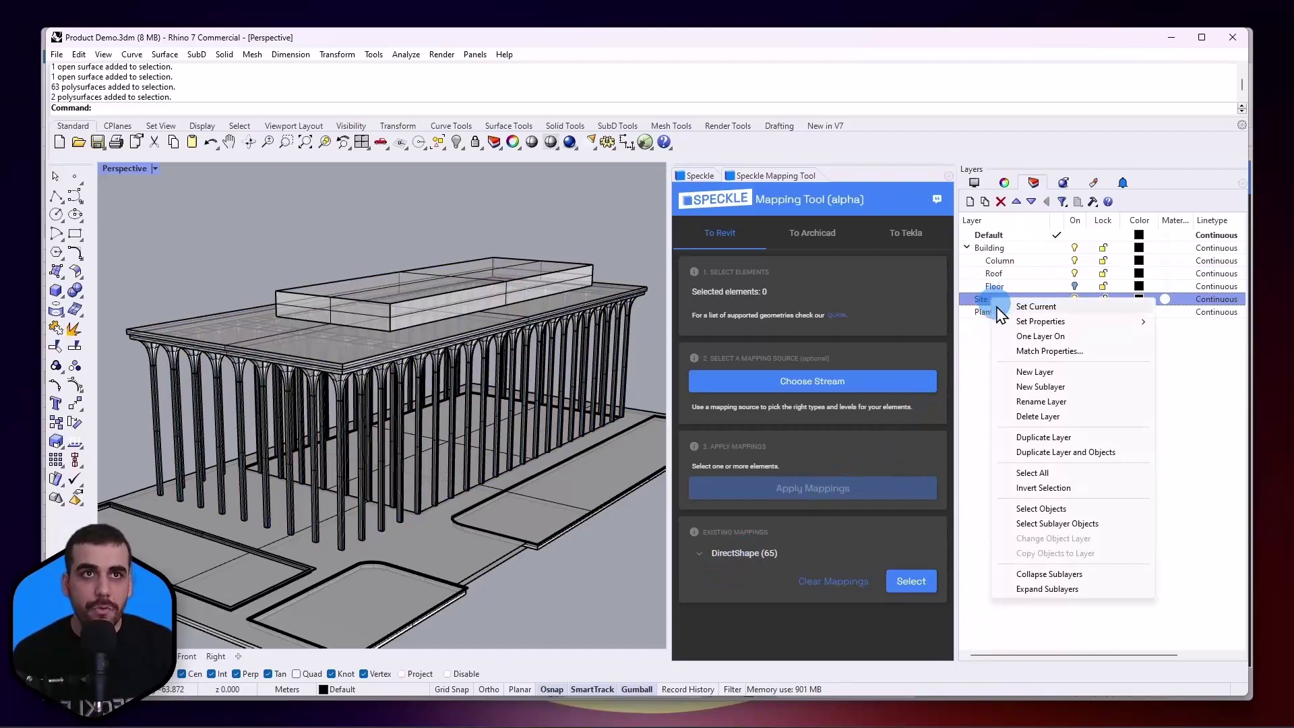
pyautogui.click(1041, 507)
pyautogui.click(719, 536)
pyautogui.write('Fancy Site')
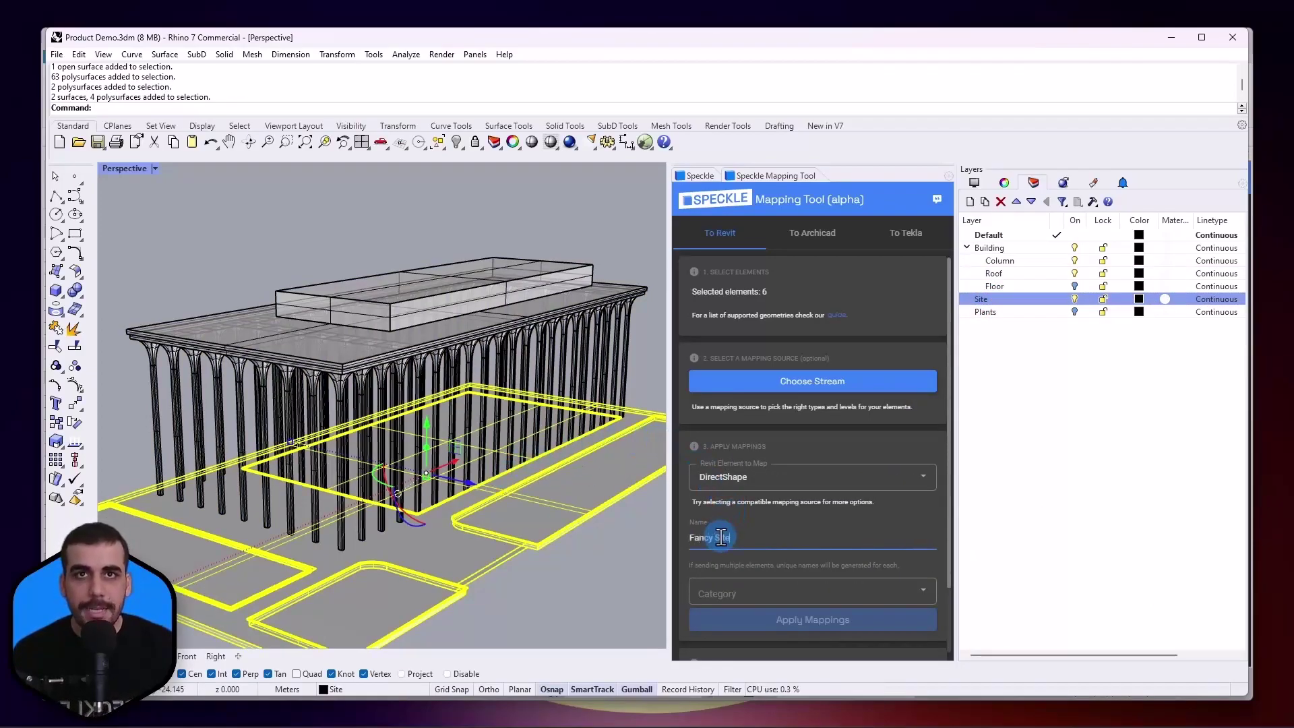
pyautogui.click(717, 591)
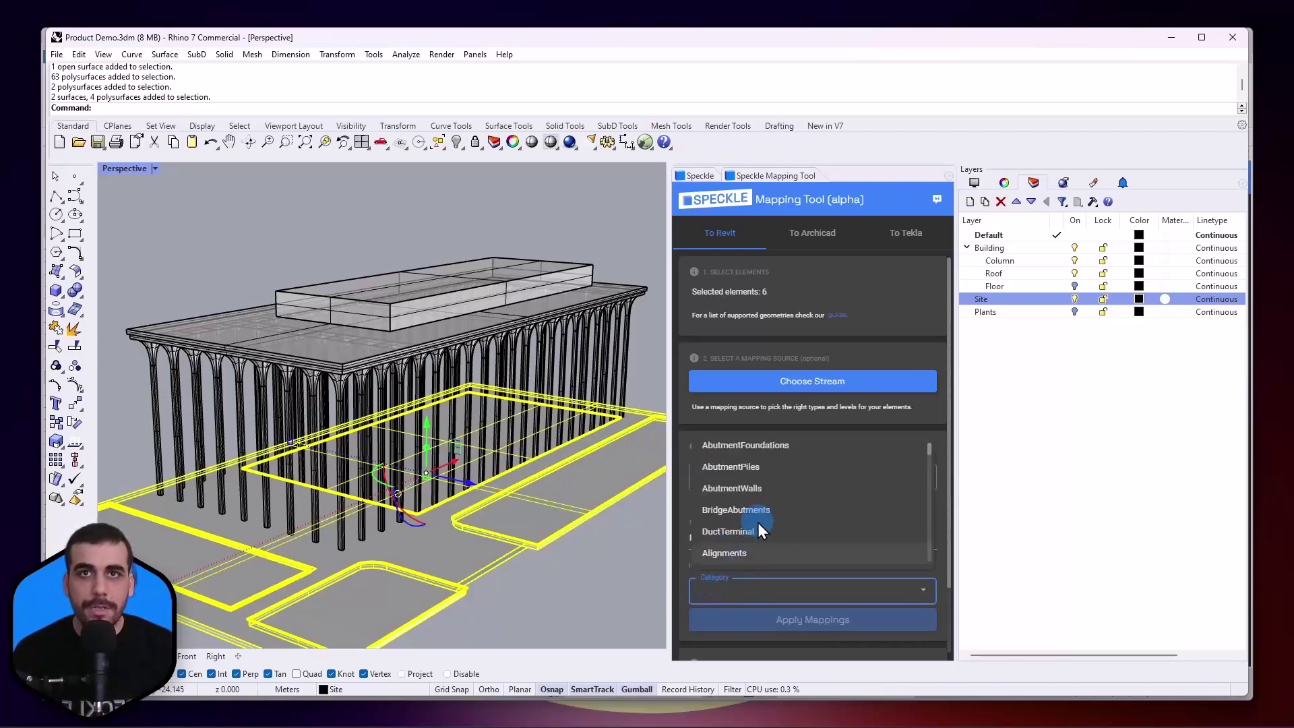
pyautogui.moveTo(928, 462); pyautogui.dragTo(923, 531)
pyautogui.click(747, 521)
pyautogui.click(694, 619)
pyautogui.moveTo(733, 555)
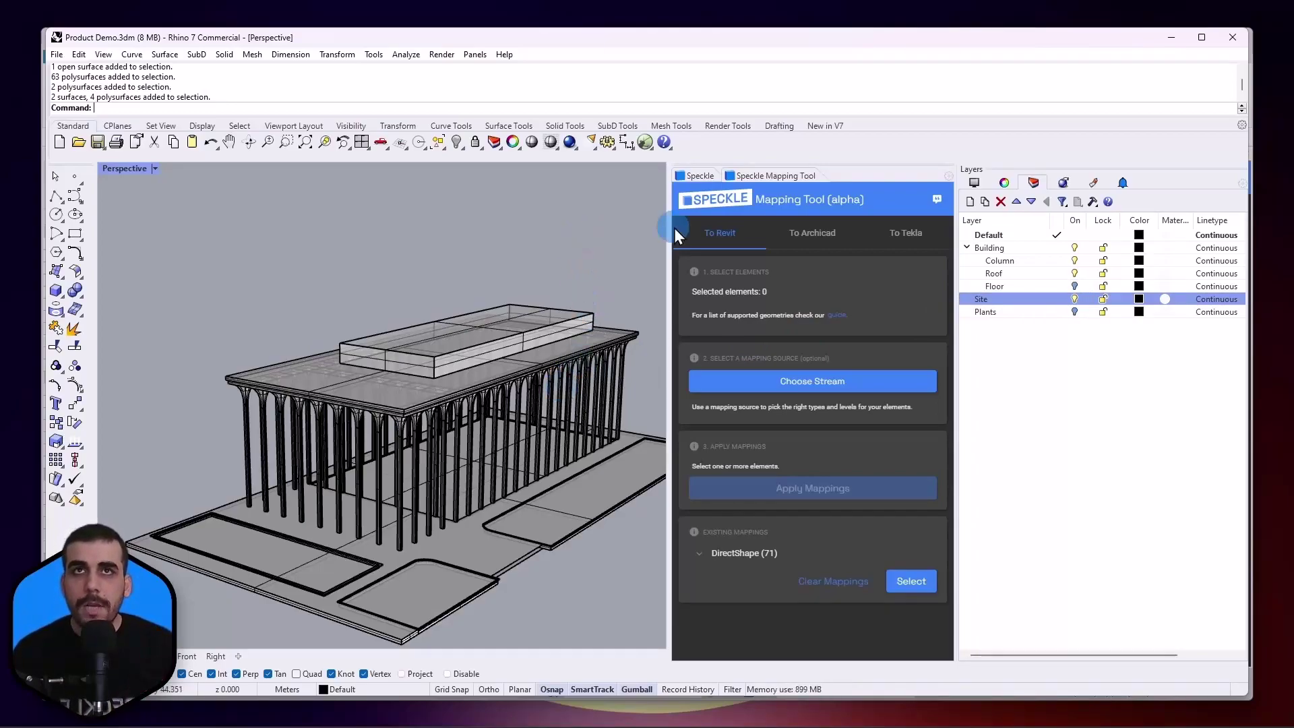
# Step: Open the Mapping Demo stream in the Speckle connector and set its send selection filter to Layers
pyautogui.click(697, 178)
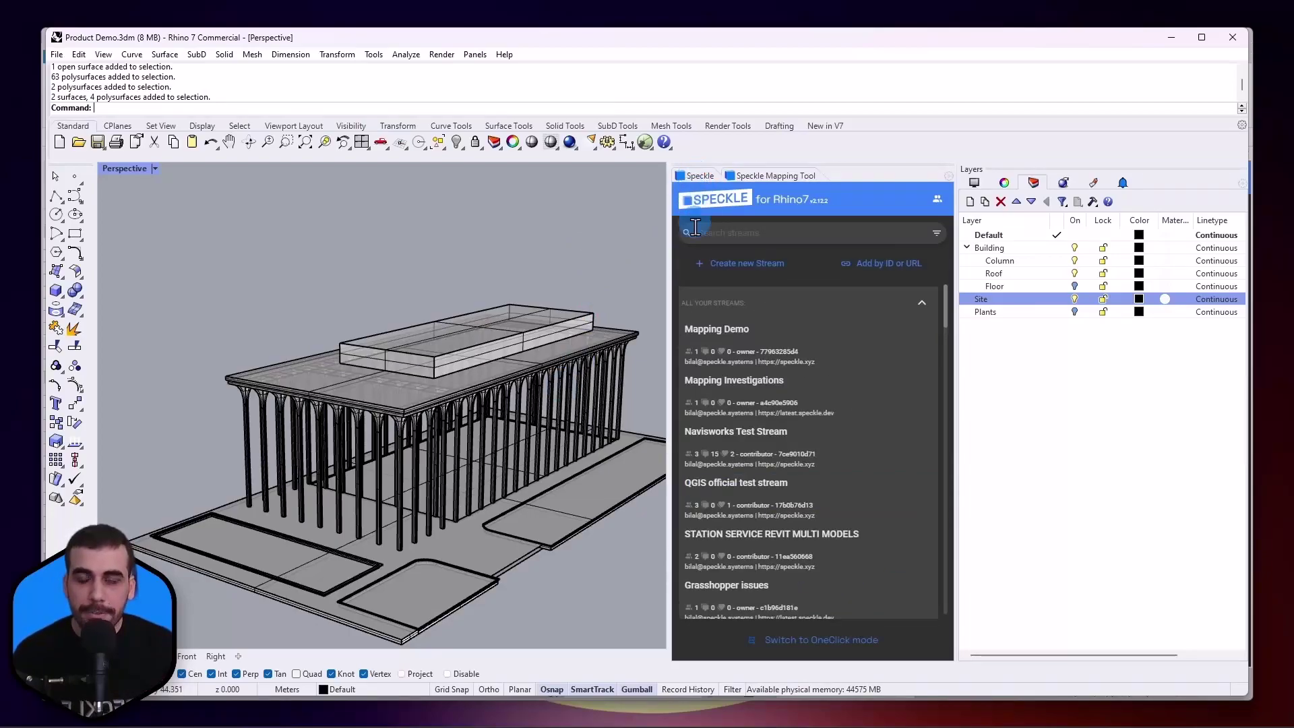
pyautogui.click(749, 346)
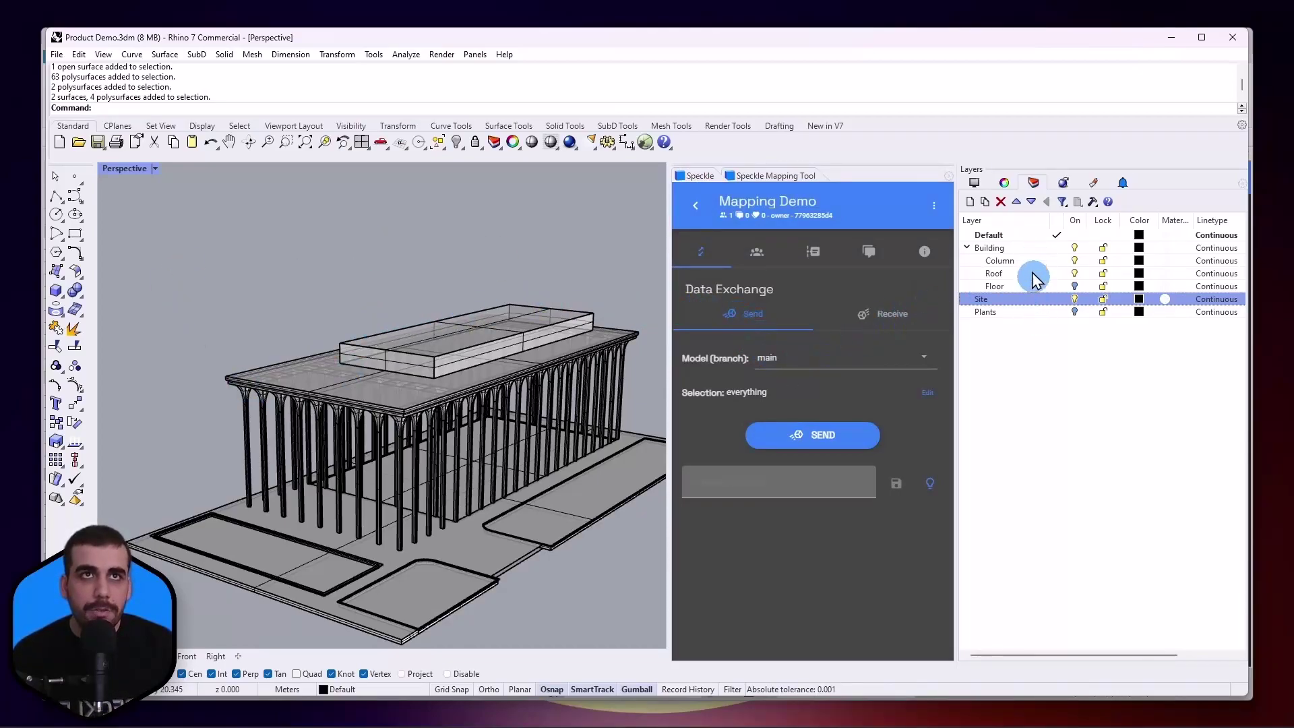
pyautogui.click(800, 390)
pyautogui.click(740, 419)
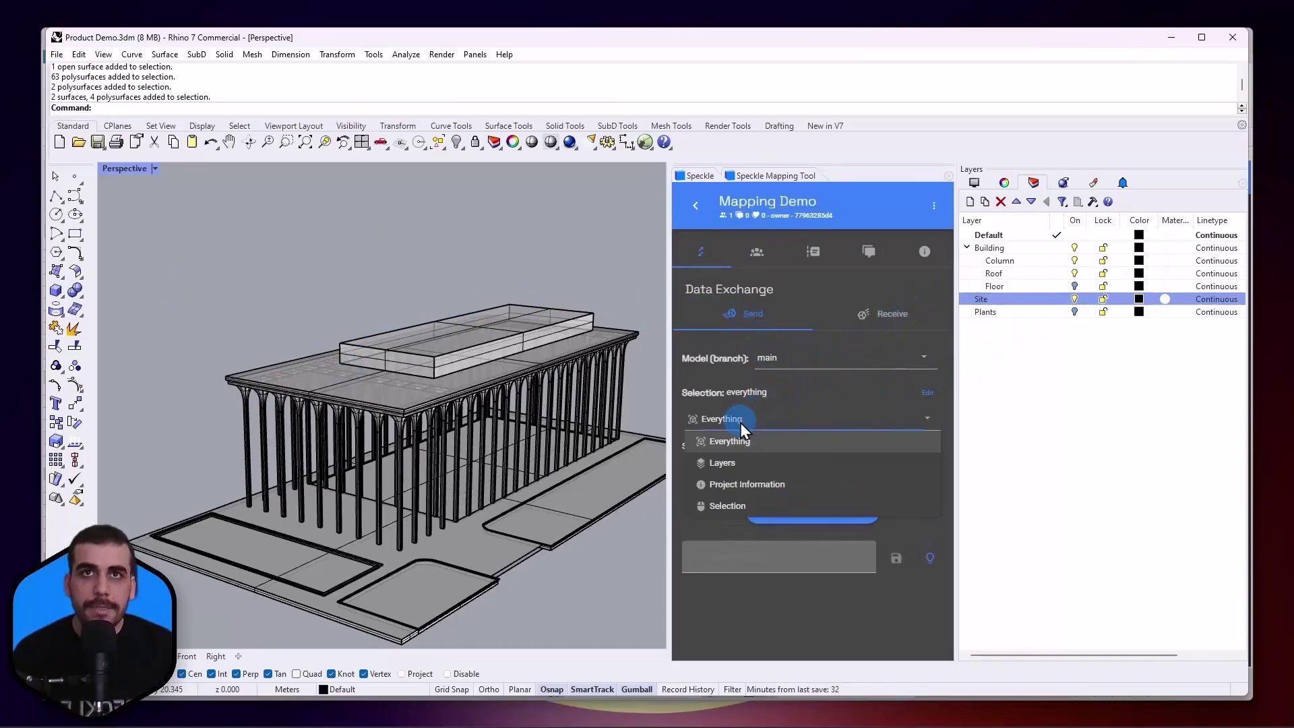
pyautogui.click(742, 463)
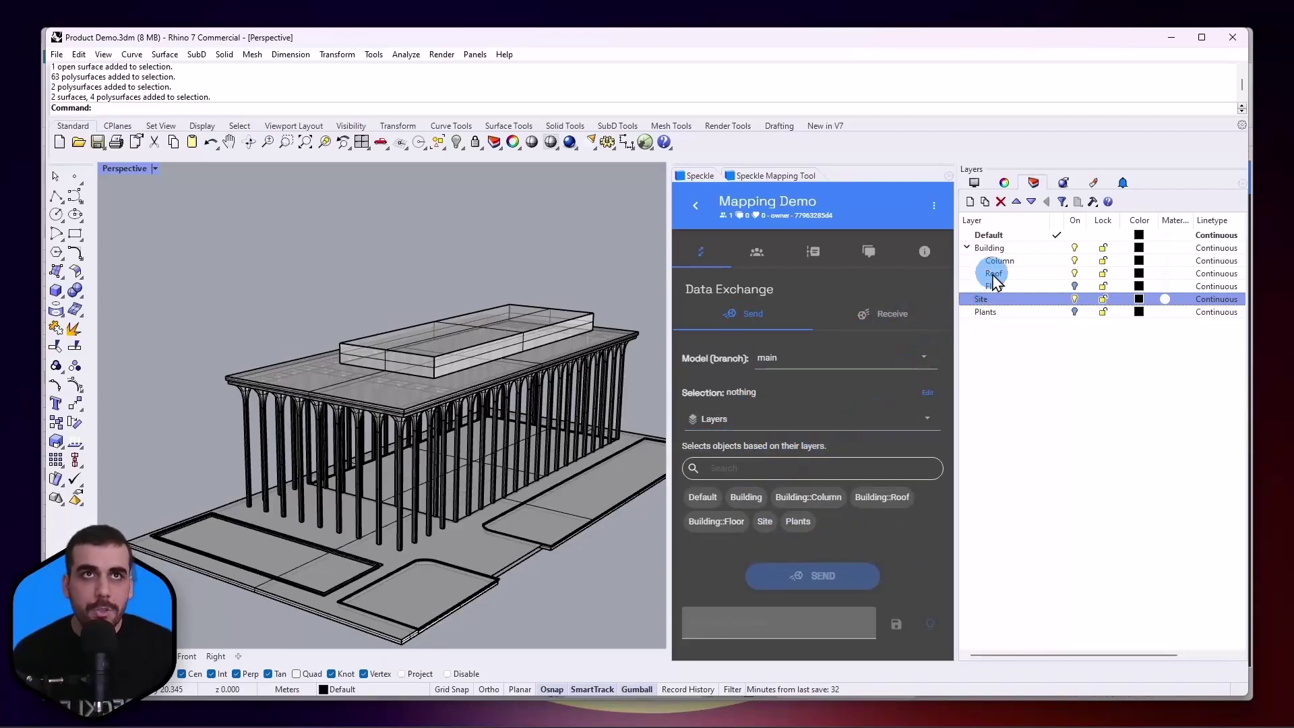
# Step: Send the Building::Column, Building::Roof and Site layers to the stream's main branch
pyautogui.click(810, 497)
pyautogui.click(889, 499)
pyautogui.click(766, 522)
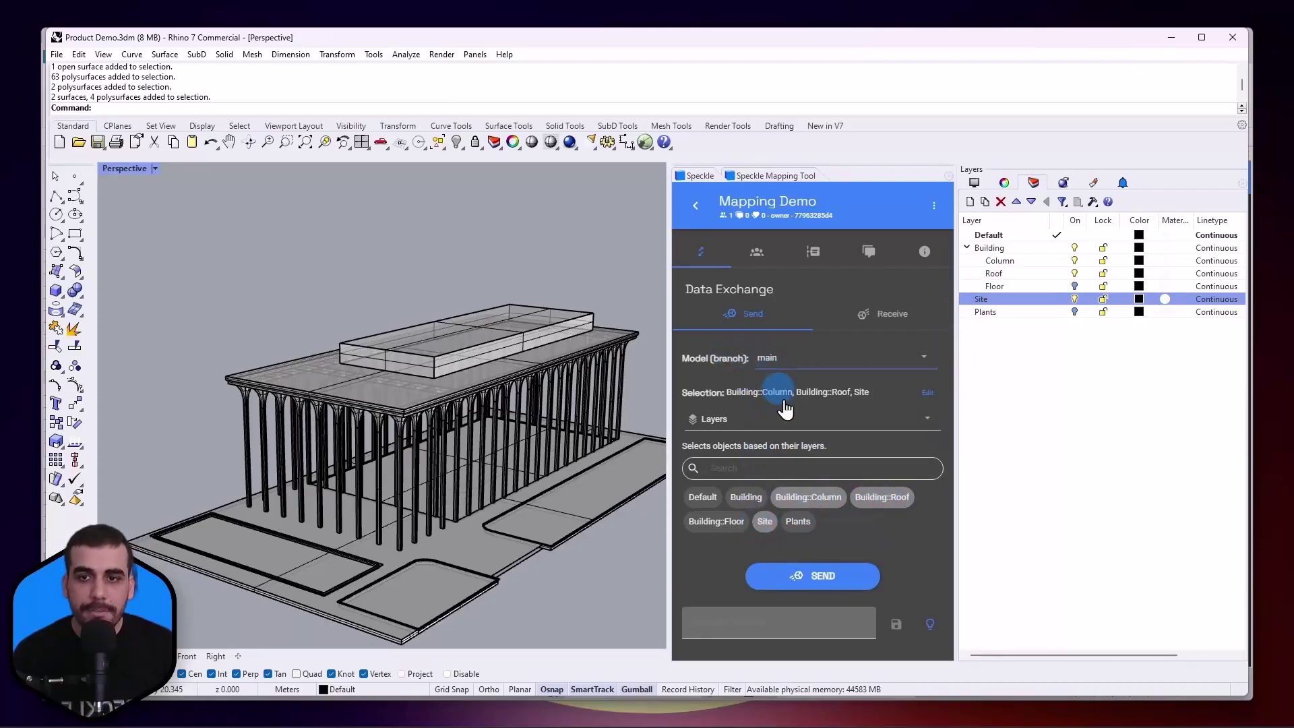
pyautogui.click(802, 583)
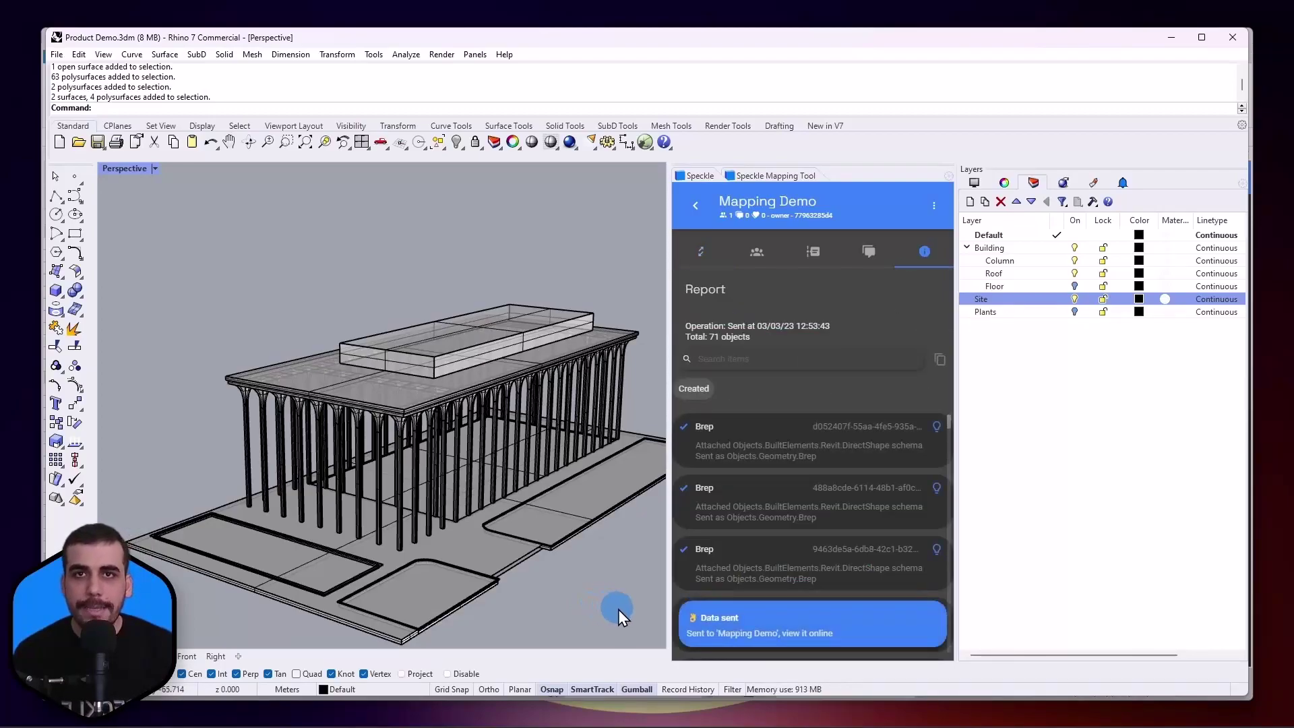
# Step: Open the sent Mapping Demo commit online and look around the model in the web viewer
pyautogui.click(751, 625)
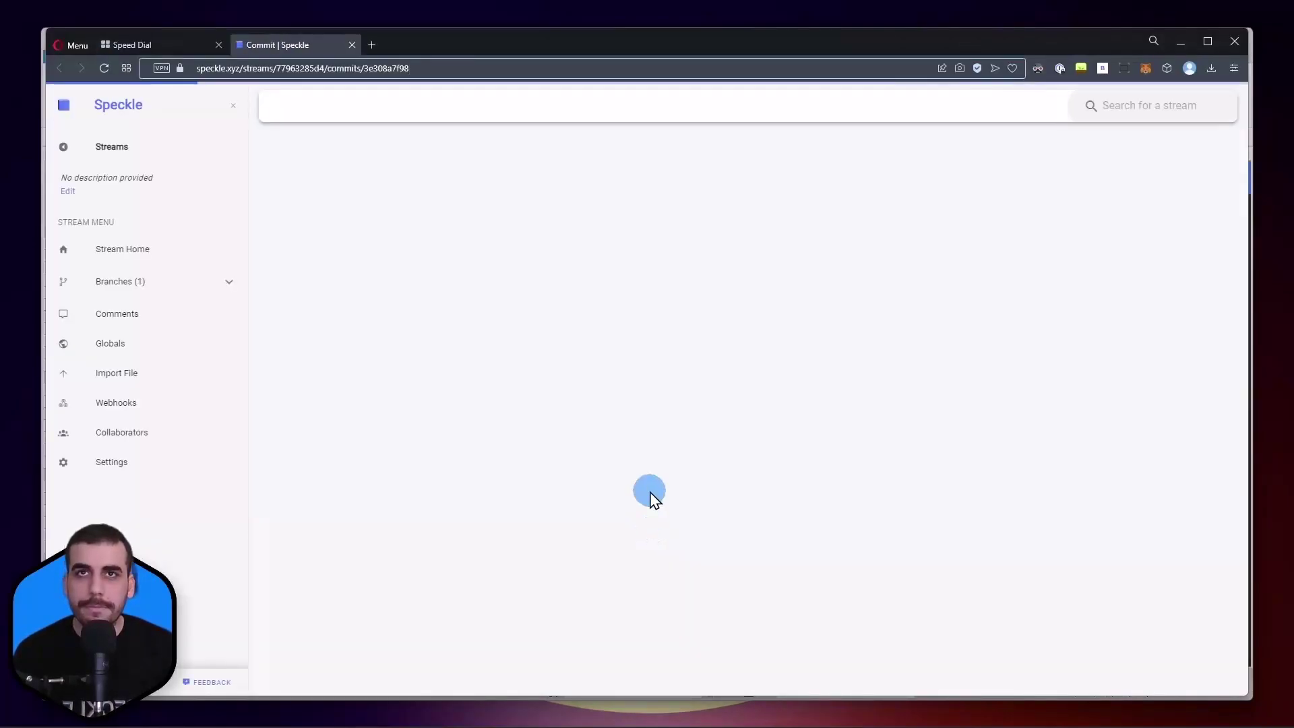
pyautogui.moveTo(730, 483); pyautogui.dragTo(976, 502)
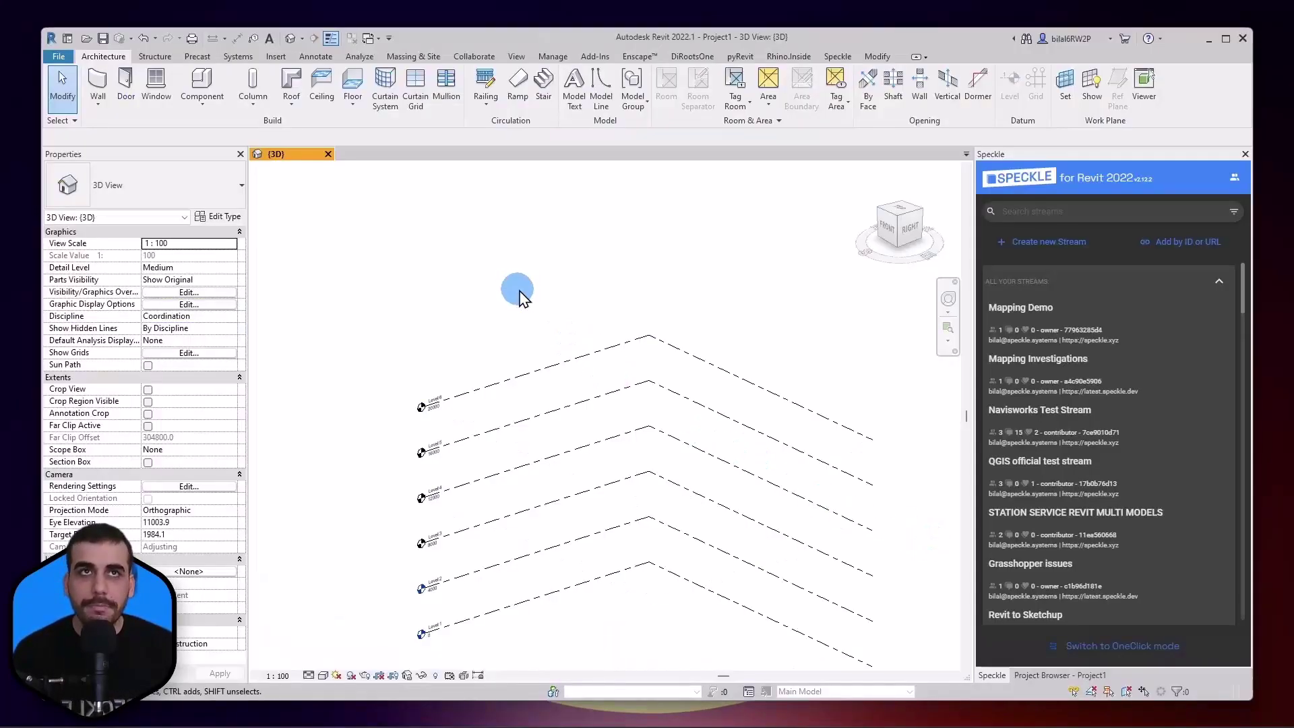
# Step: In Revit, receive the main branch of the Mapping Demo stream into the project
pyautogui.keyDown('shift'); pyautogui.moveTo(522, 297); pyautogui.dragTo(971, 238, button='middle'); pyautogui.keyUp('shift')
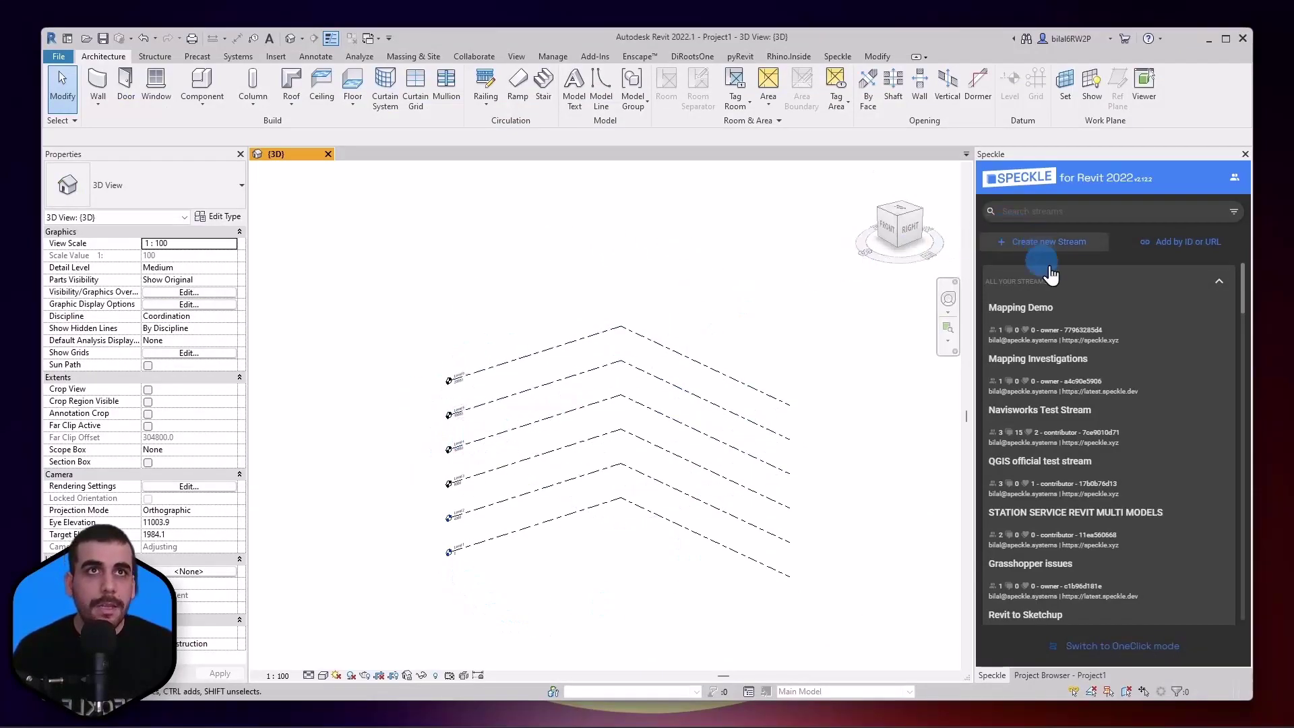
pyautogui.click(1080, 329)
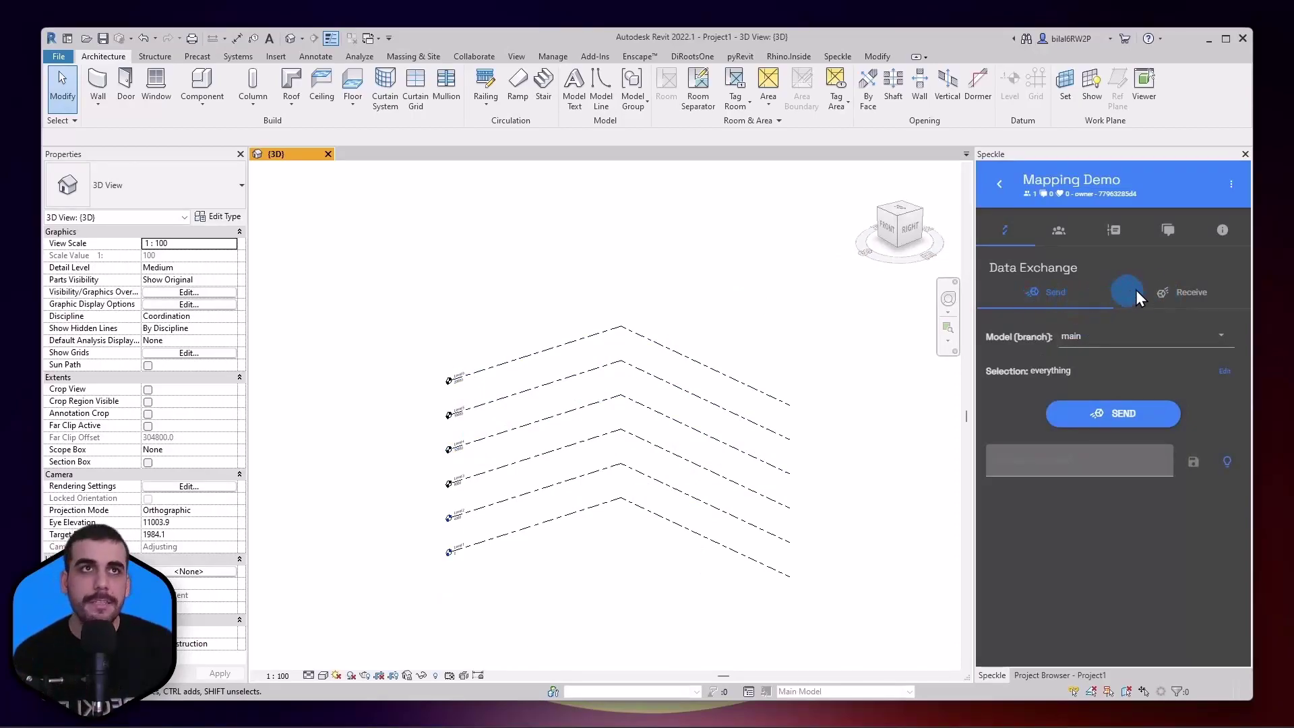
pyautogui.click(1164, 291)
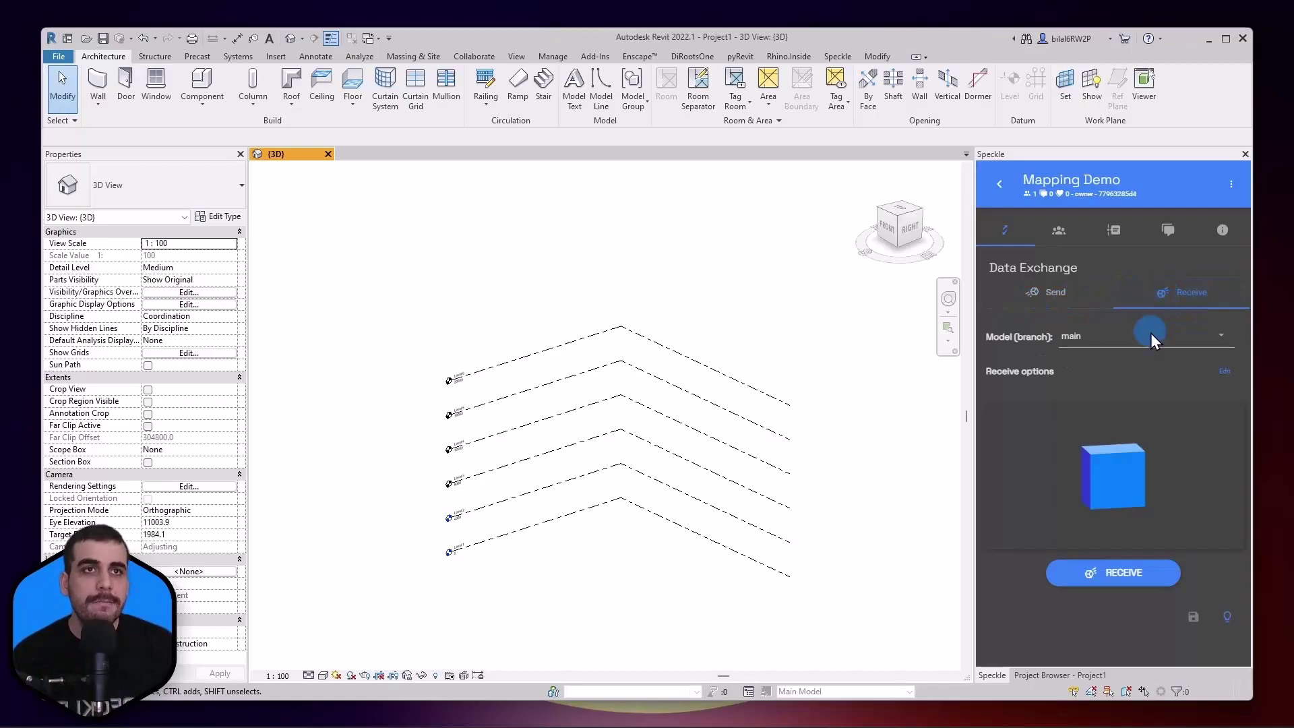
pyautogui.click(1109, 572)
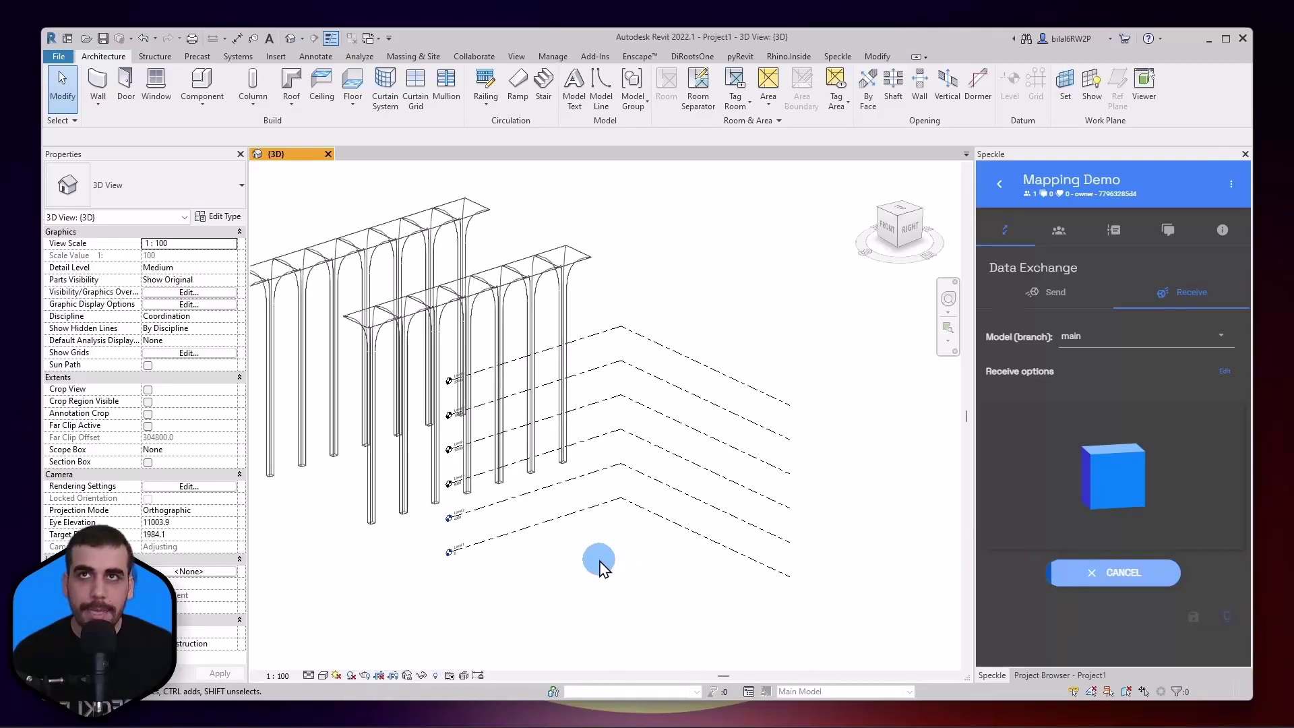
pyautogui.scroll(-2, 601, 566)
pyautogui.scroll(-1, 600, 564)
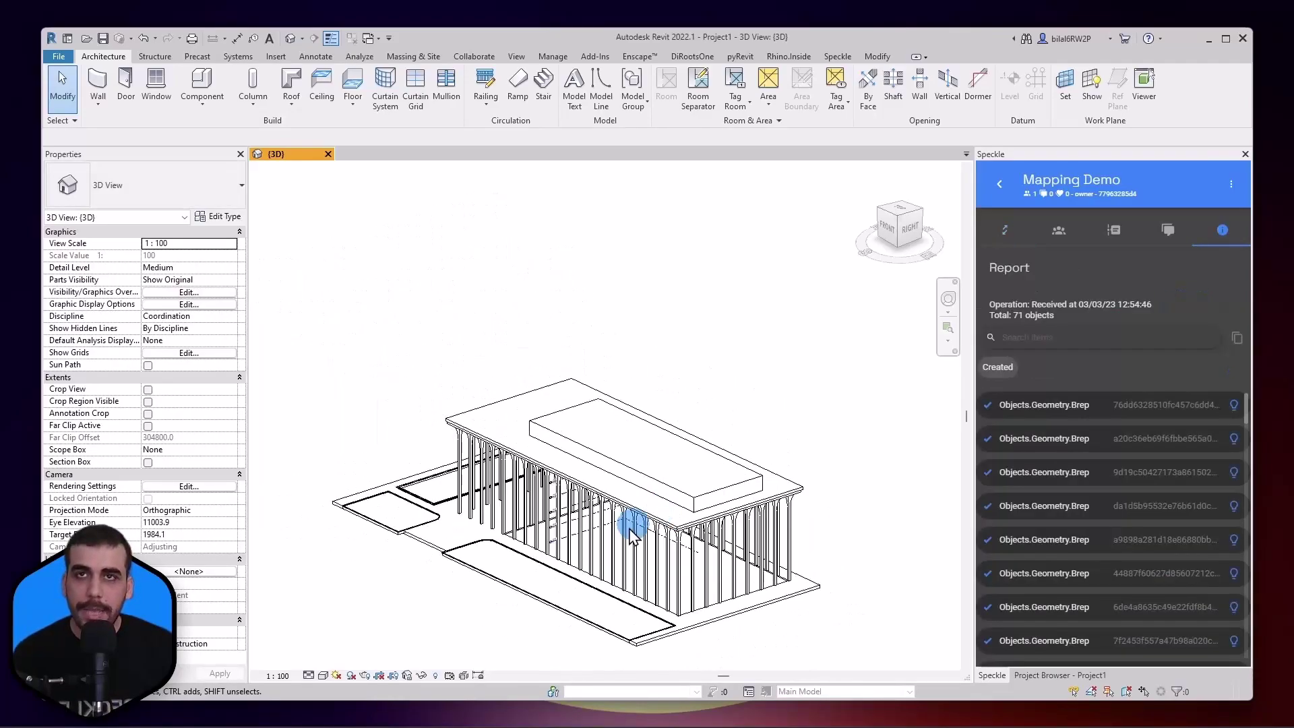
# Step: Inspect the Revit categories of the corner column, the main roof and the site base by selecting each in turn
pyautogui.keyDown('shift'); pyautogui.moveTo(442, 576); pyautogui.dragTo(667, 425, button='middle'); pyautogui.keyUp('shift')
pyautogui.scroll(3, 566, 499)
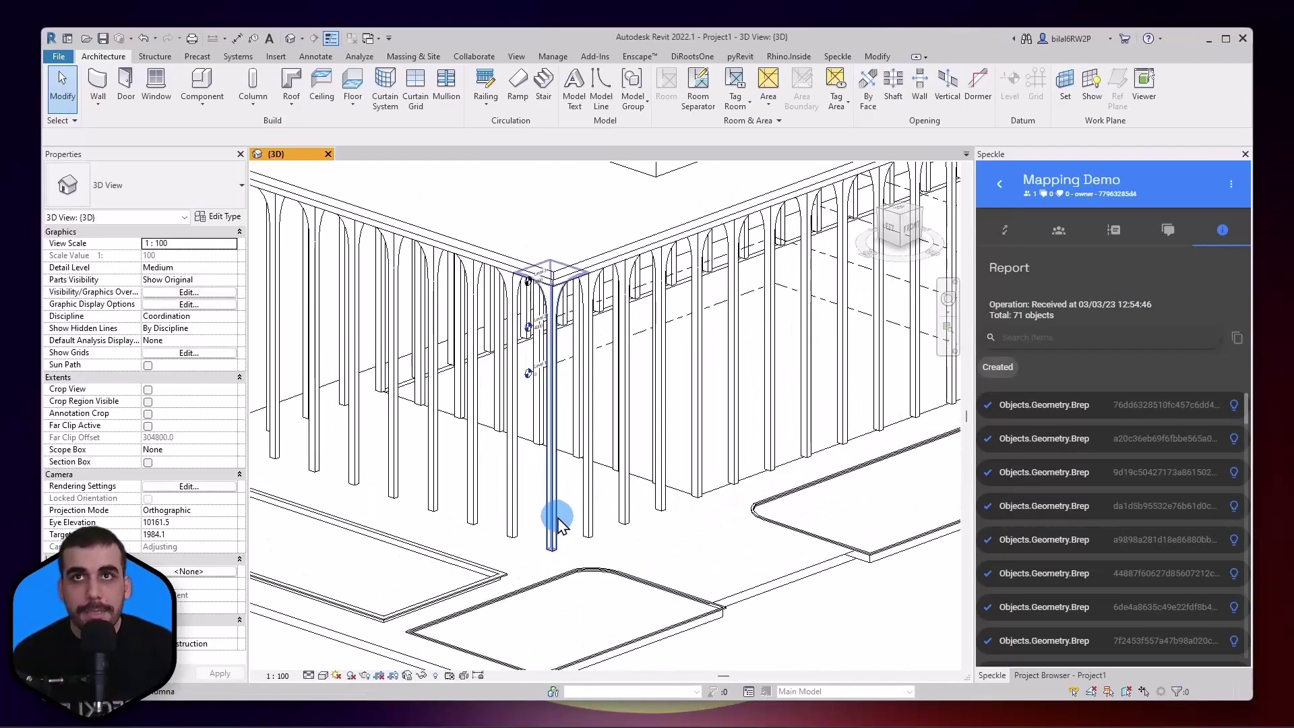
pyautogui.click(556, 487)
pyautogui.moveTo(557, 462)
pyautogui.keyDown('shift'); pyautogui.mouseDown(button='middle')
pyautogui.moveTo(577, 409)
pyautogui.moveTo(566, 479)
pyautogui.mouseUp(button='middle'); pyautogui.keyUp('shift')
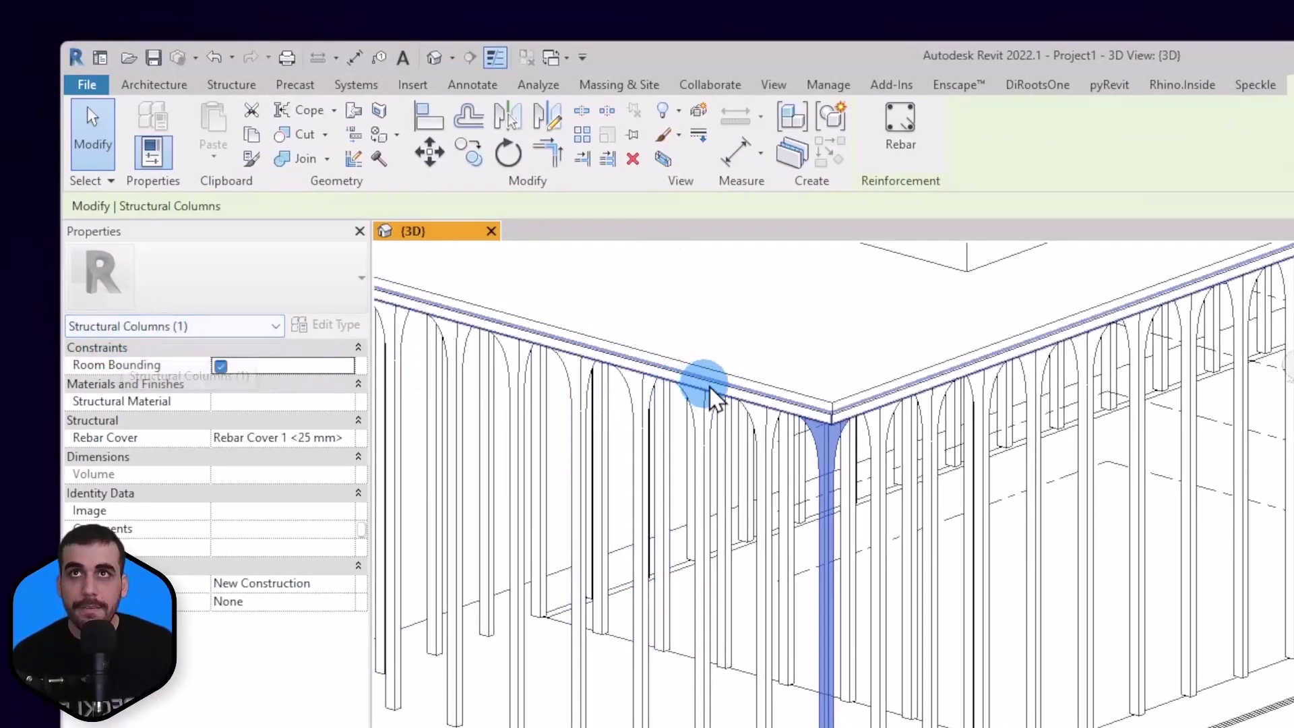
pyautogui.click(778, 392)
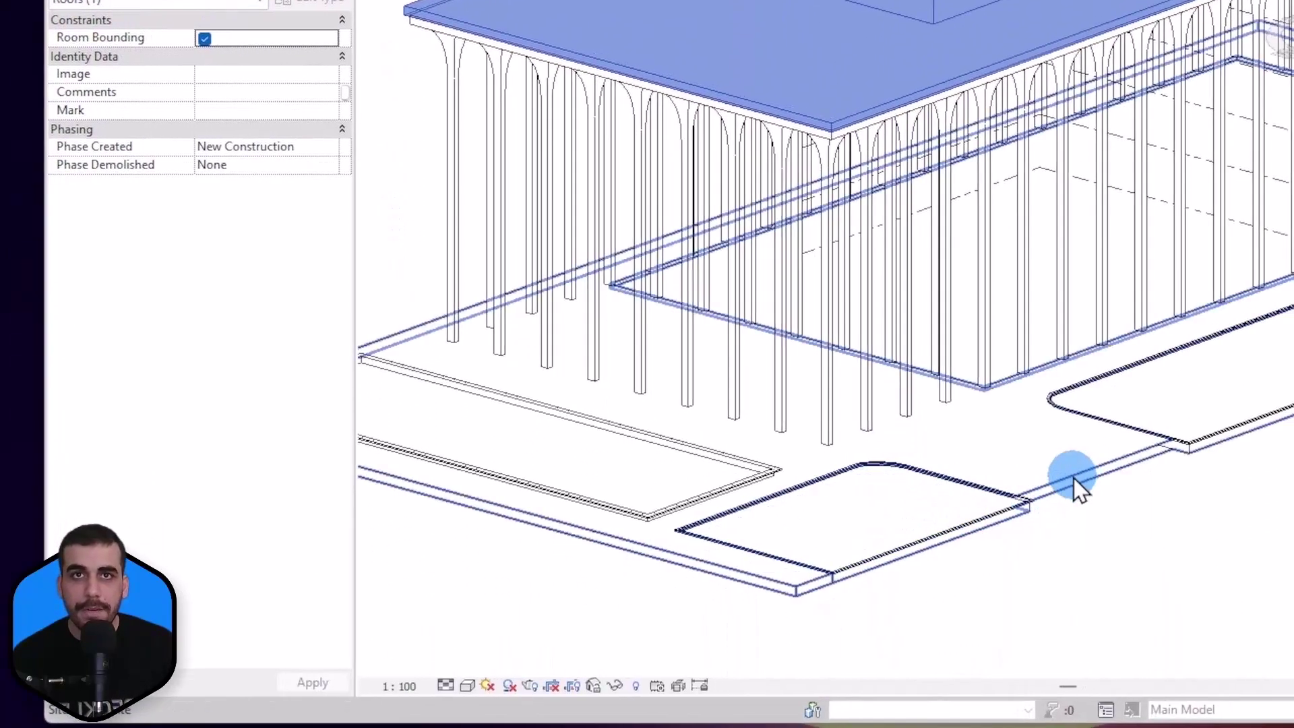
pyautogui.click(1070, 478)
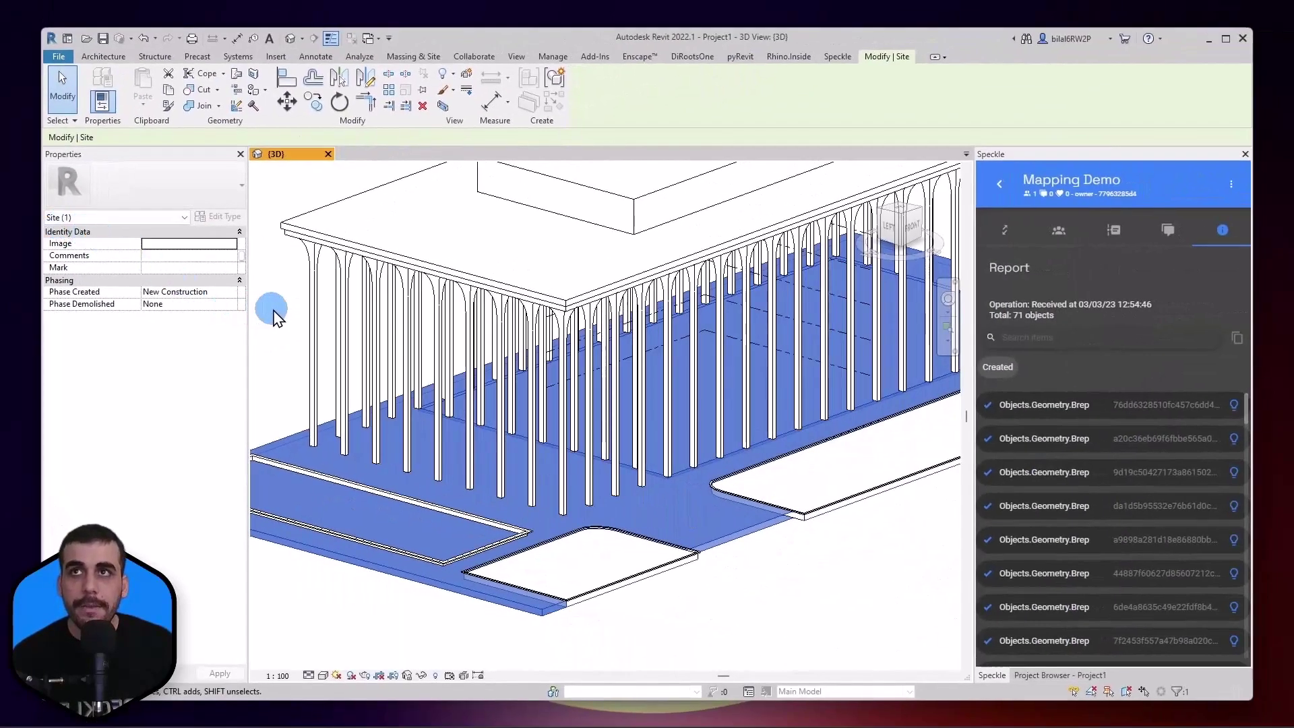
# Step: Deselect the site, fit the whole building in view, and create a branch named project-info for sending from the Mapping Demo stream
pyautogui.click(409, 340)
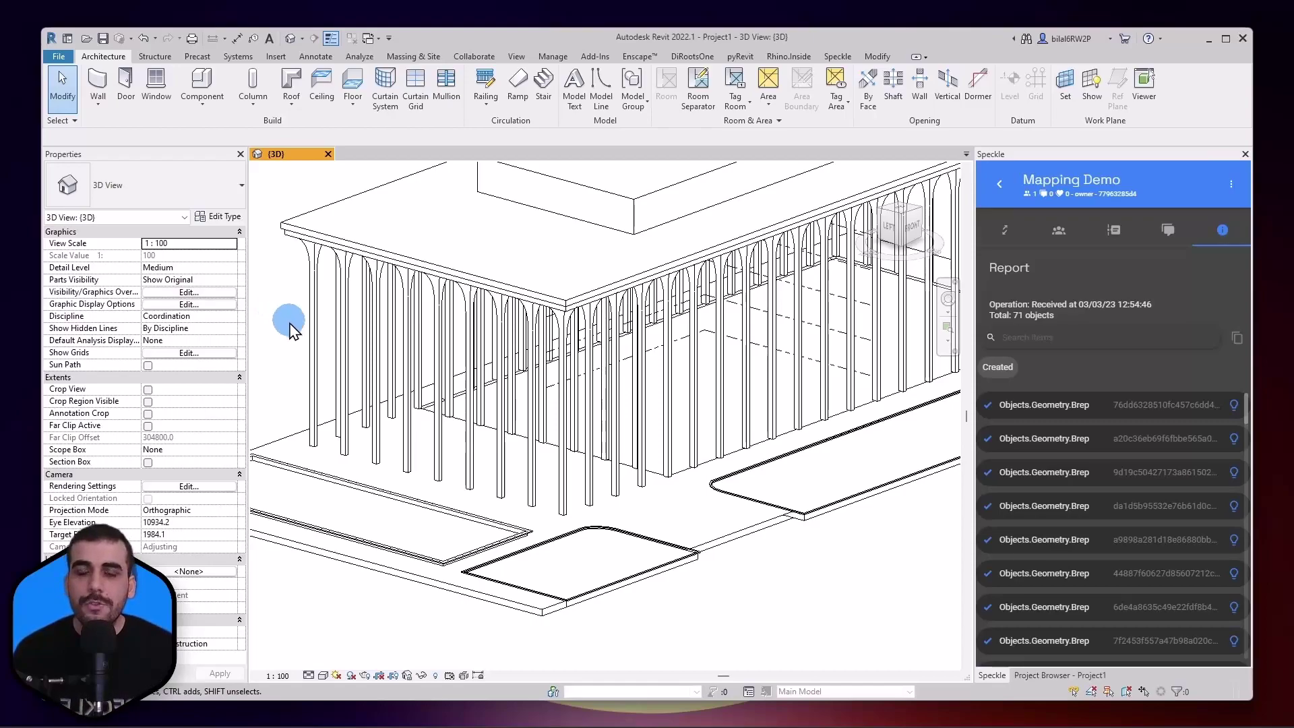
pyautogui.press('z')
pyautogui.press('f')
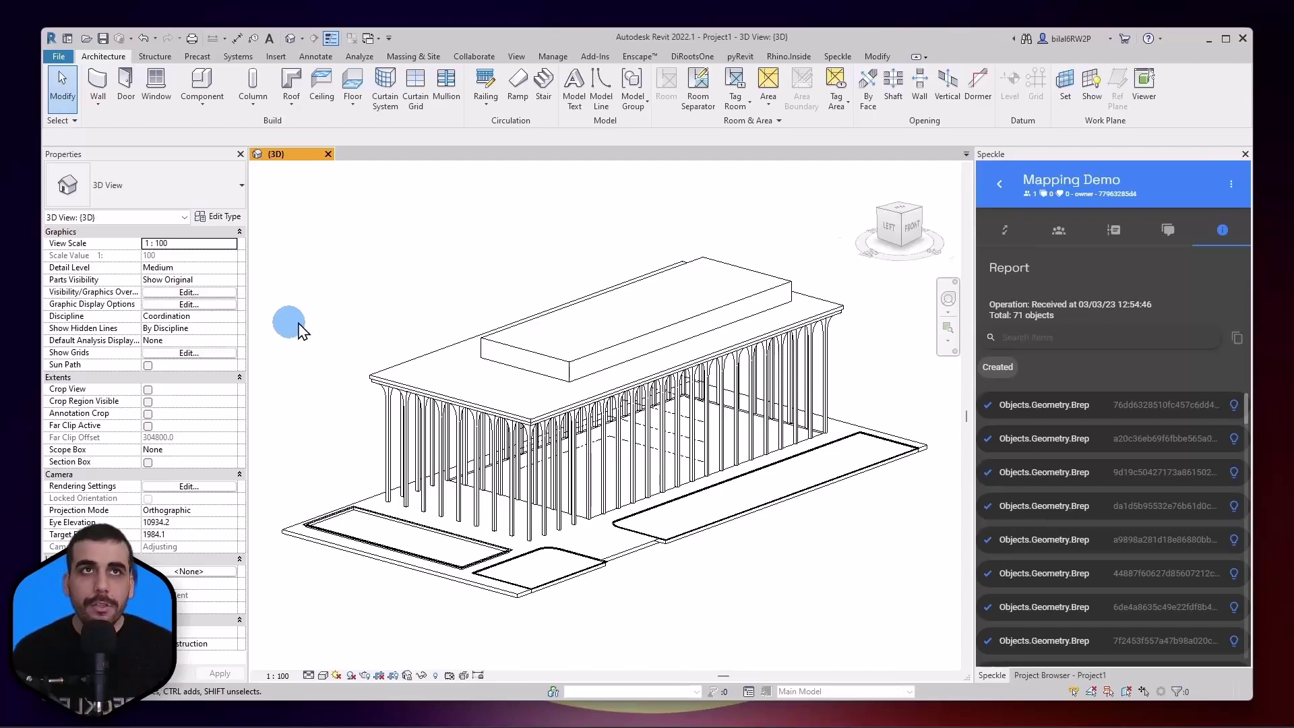
pyautogui.click(996, 234)
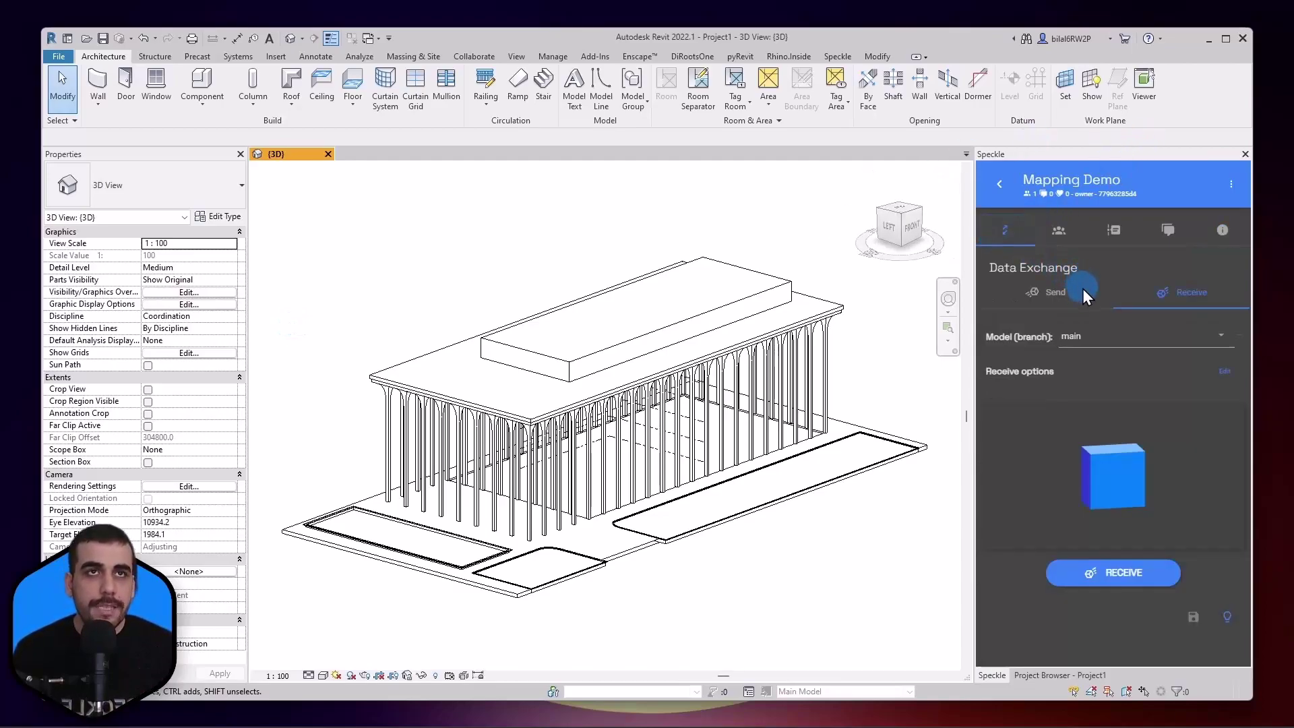
pyautogui.click(1055, 295)
pyautogui.click(1073, 336)
pyautogui.click(1084, 379)
pyautogui.click(1069, 388)
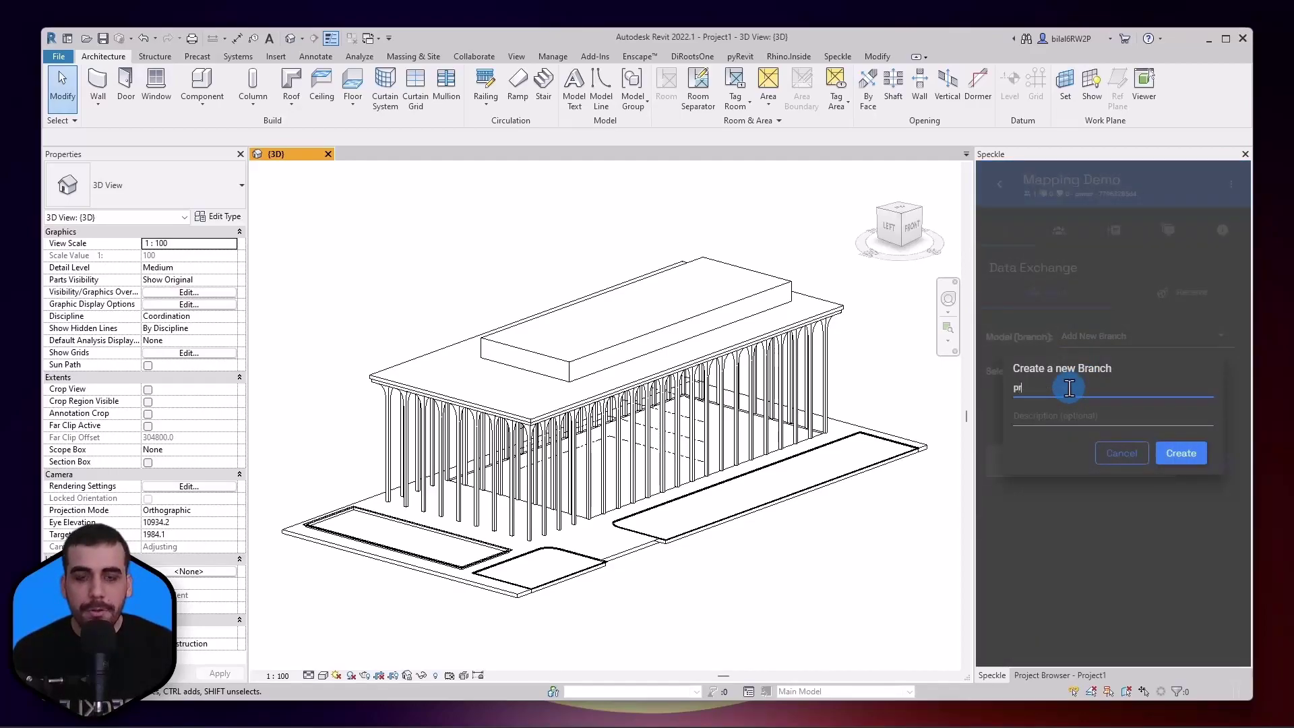
pyautogui.write('project-info')
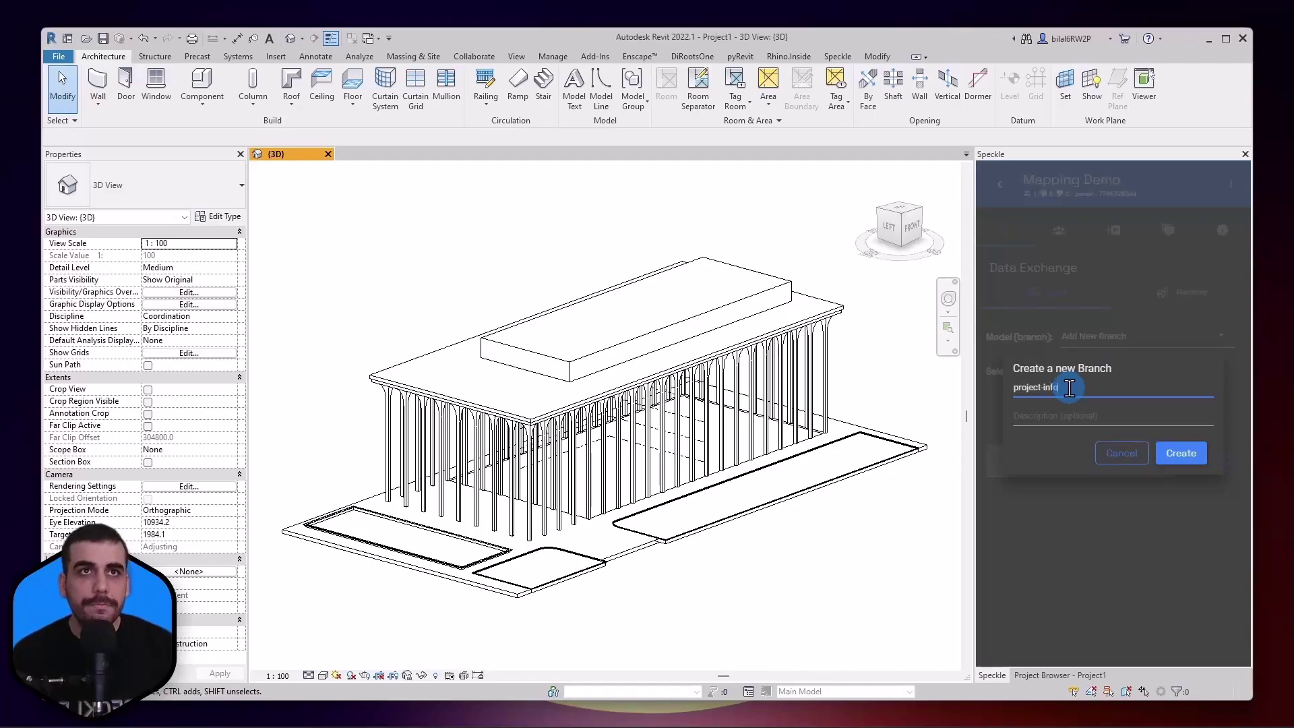
pyautogui.click(1184, 464)
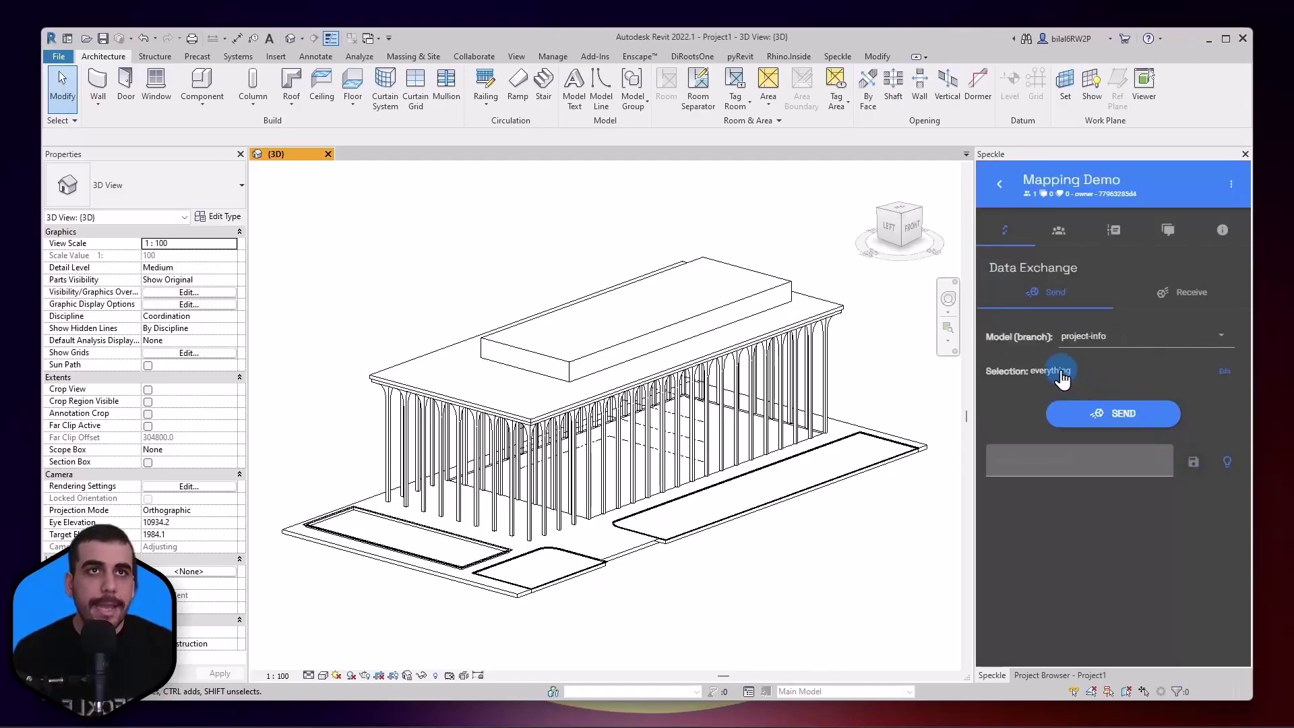
# Step: Send the Levels and Families & Types project information to the project-info branch
pyautogui.click(1038, 398)
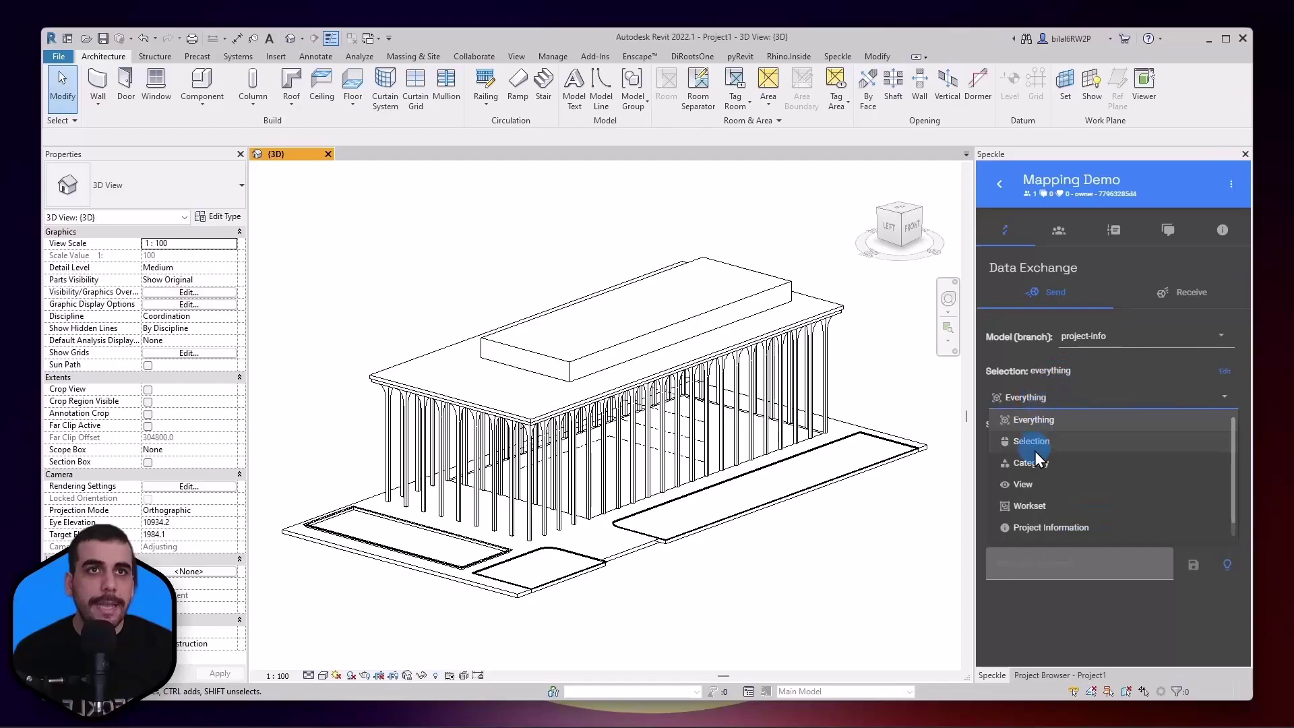
pyautogui.click(1029, 529)
pyautogui.click(946, 570)
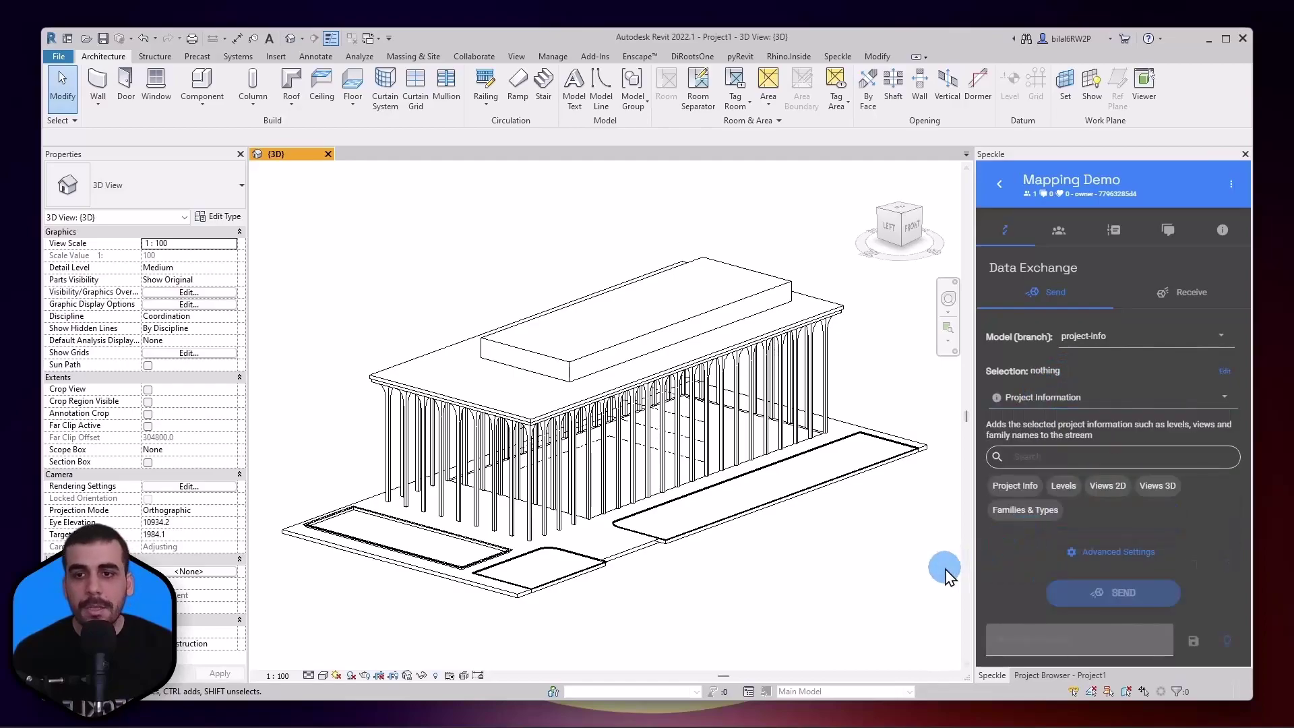
pyautogui.click(1064, 485)
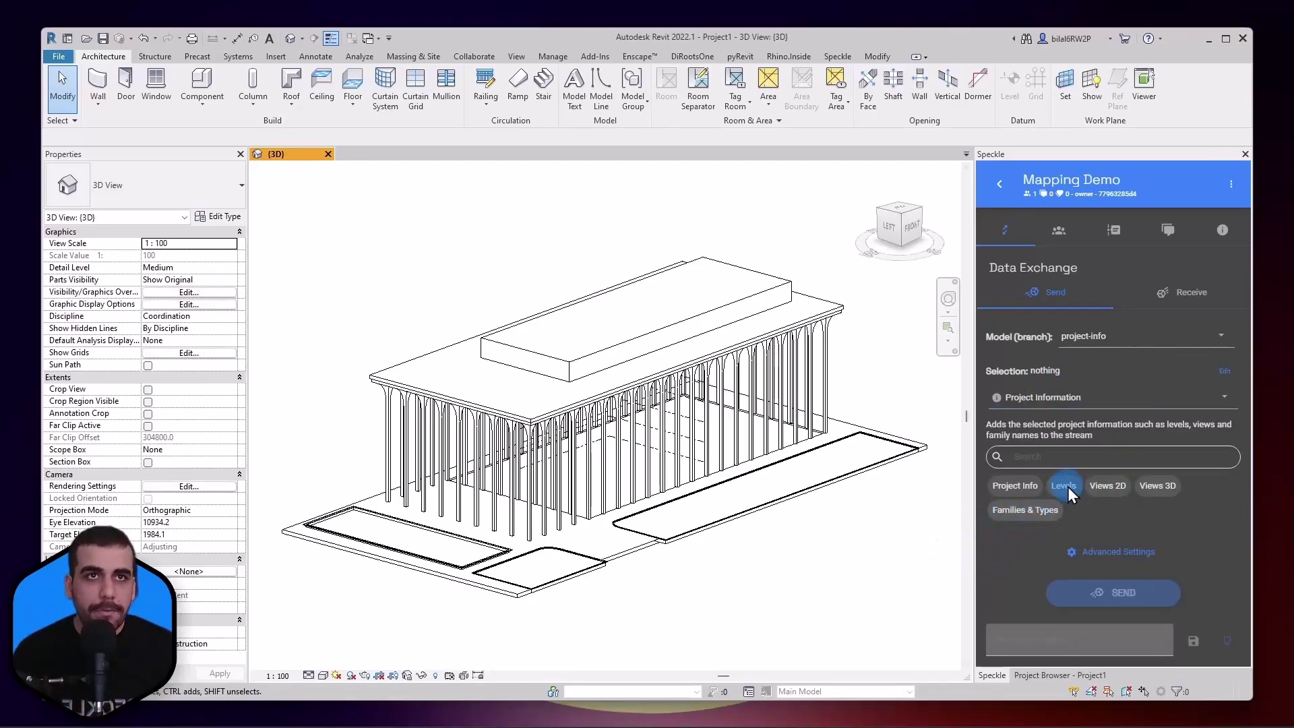
pyautogui.click(1023, 512)
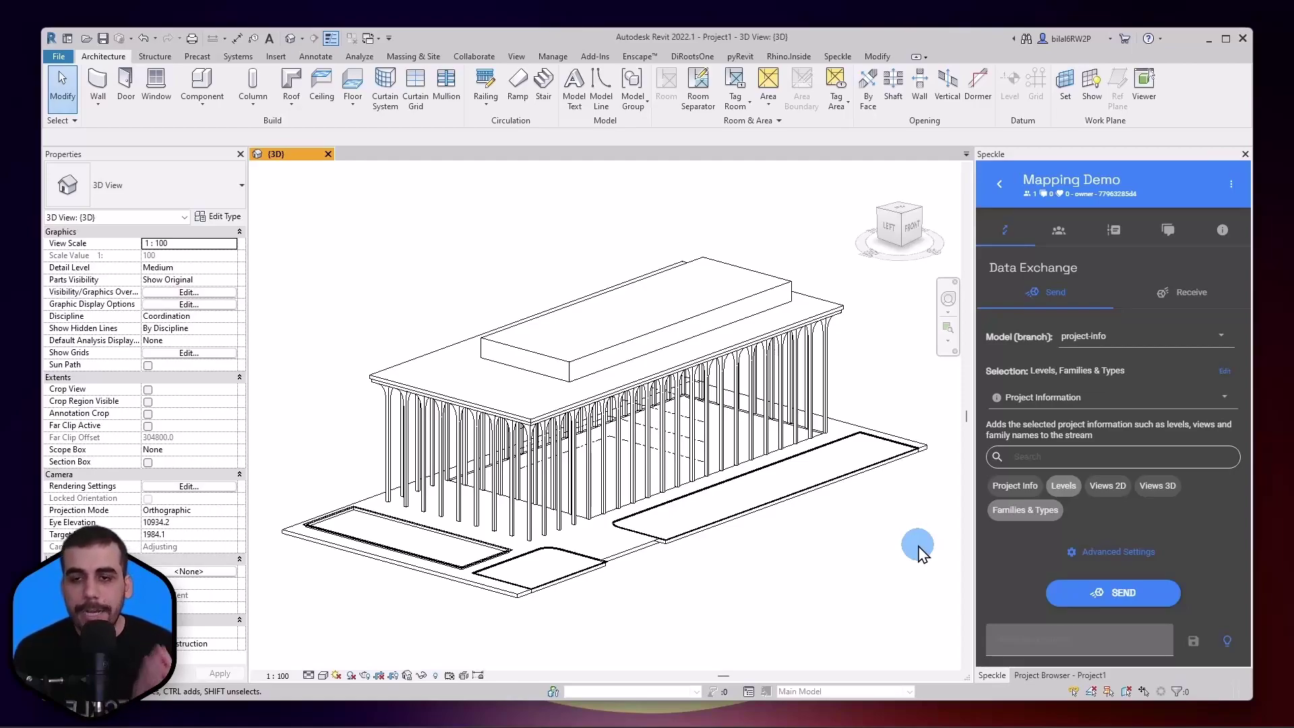
pyautogui.click(1126, 594)
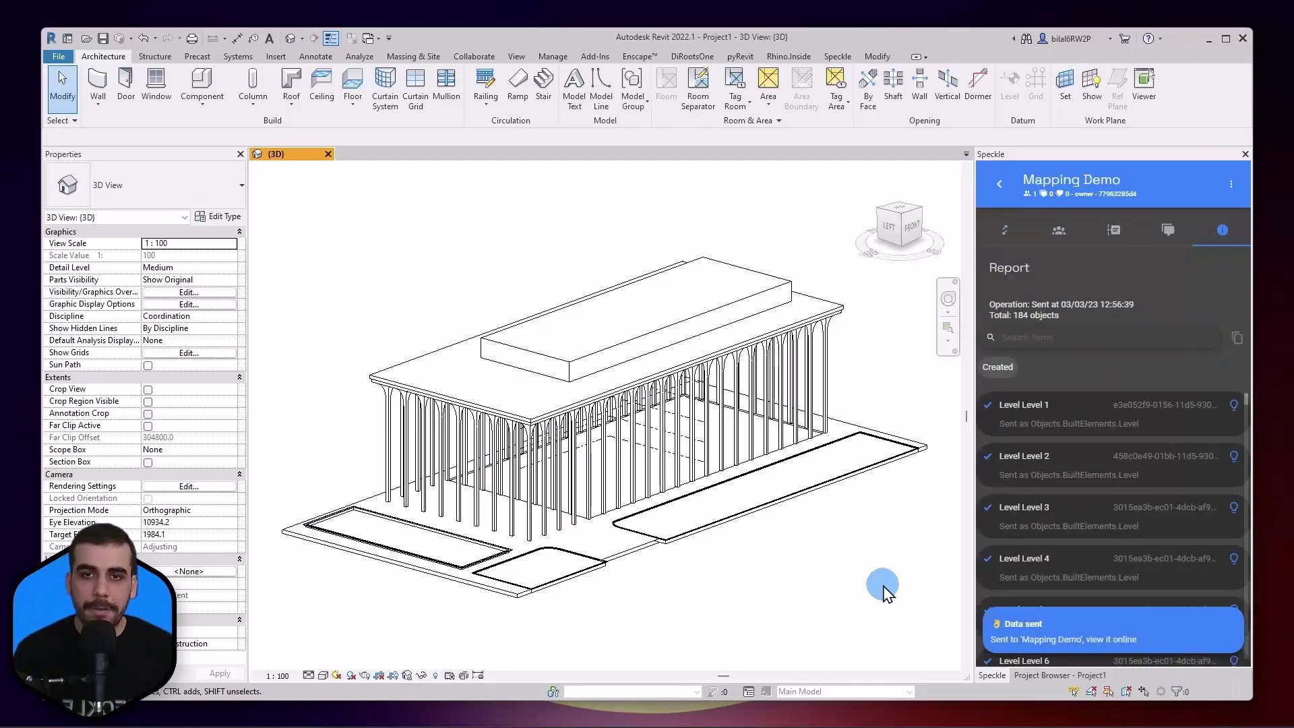
# Step: Switch to Rhino, open the Speckle Mapping Tool, and show only the Floor layer by hiding Column, Roof and Site
pyautogui.hotkey('alt', 'Tab')
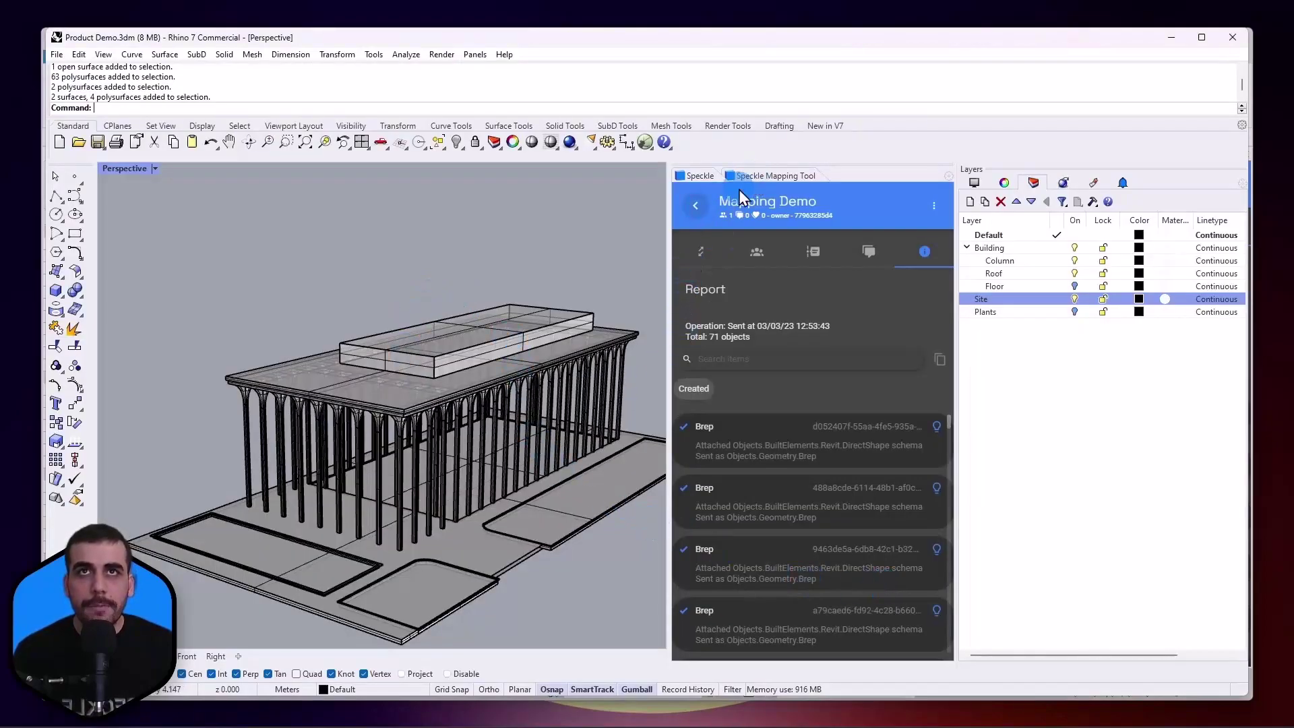
pyautogui.click(750, 176)
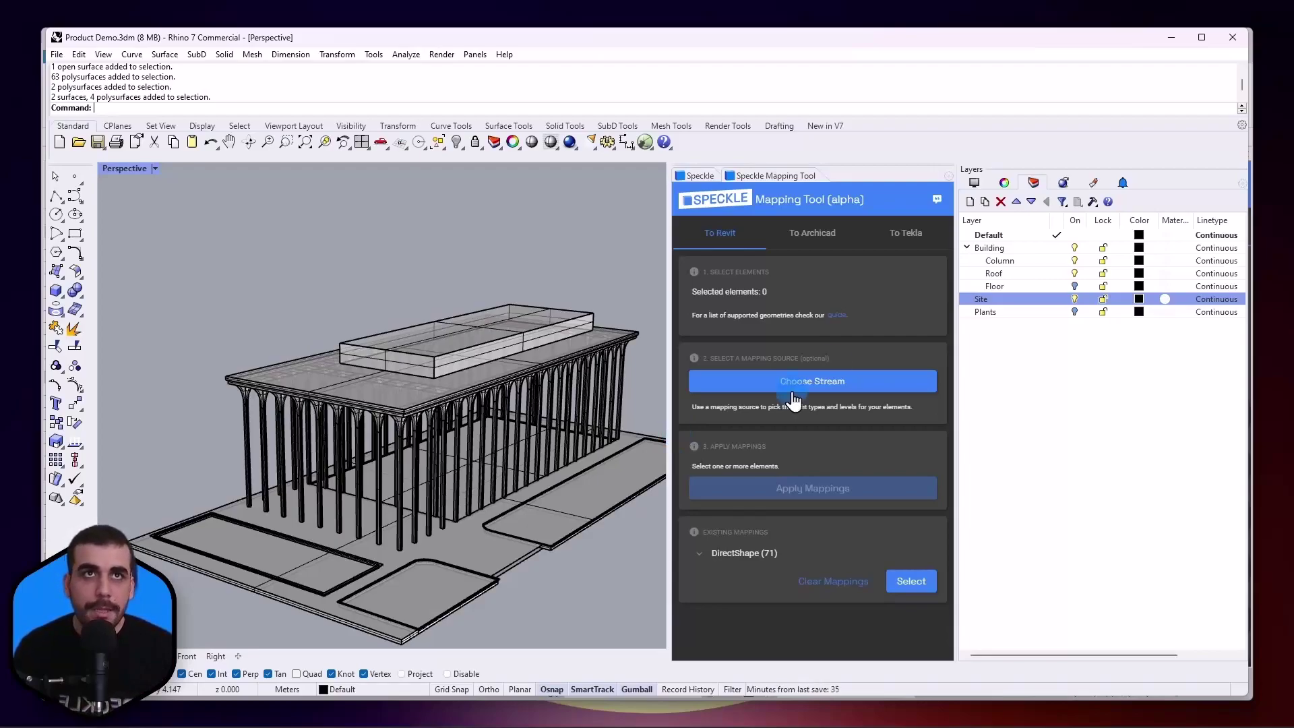
pyautogui.click(1074, 273)
pyautogui.click(1074, 260)
pyautogui.click(1074, 285)
pyautogui.click(1073, 298)
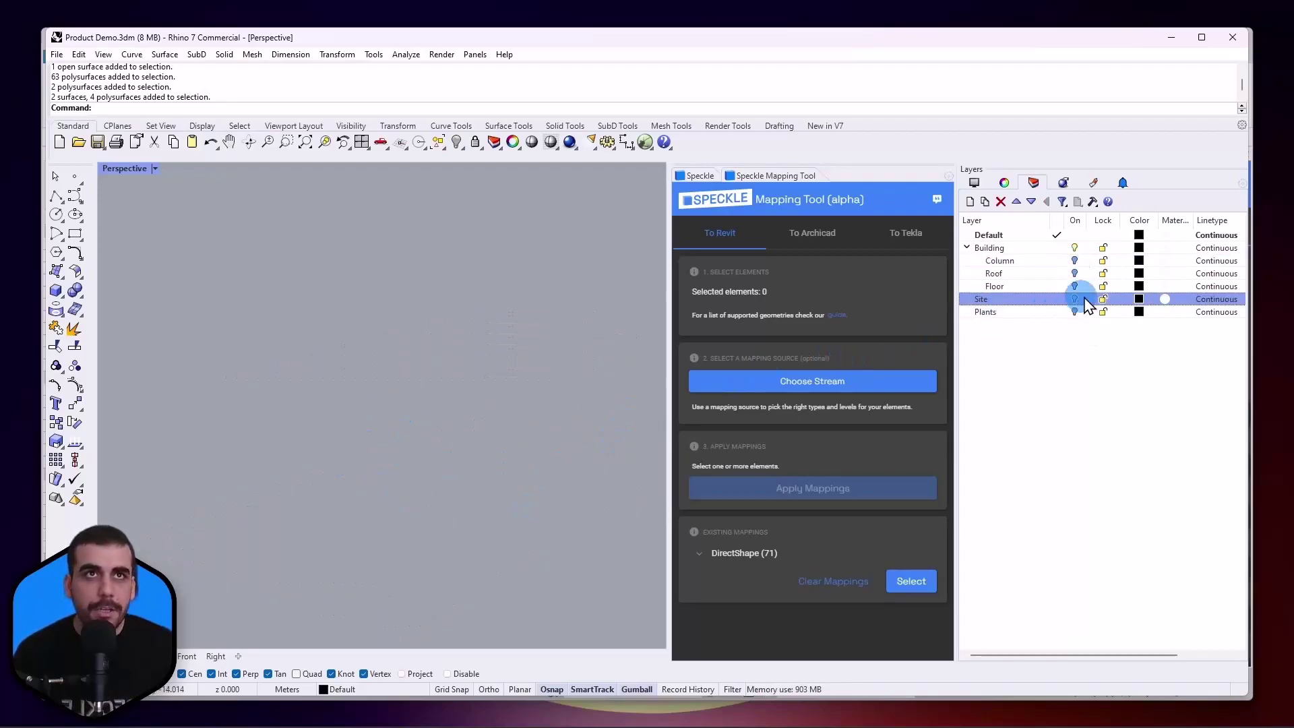
pyautogui.click(1063, 286)
pyautogui.moveTo(439, 468)
pyautogui.mouseDown(button='right')
pyautogui.moveTo(413, 456)
pyautogui.moveTo(452, 446)
pyautogui.mouseUp(button='right')
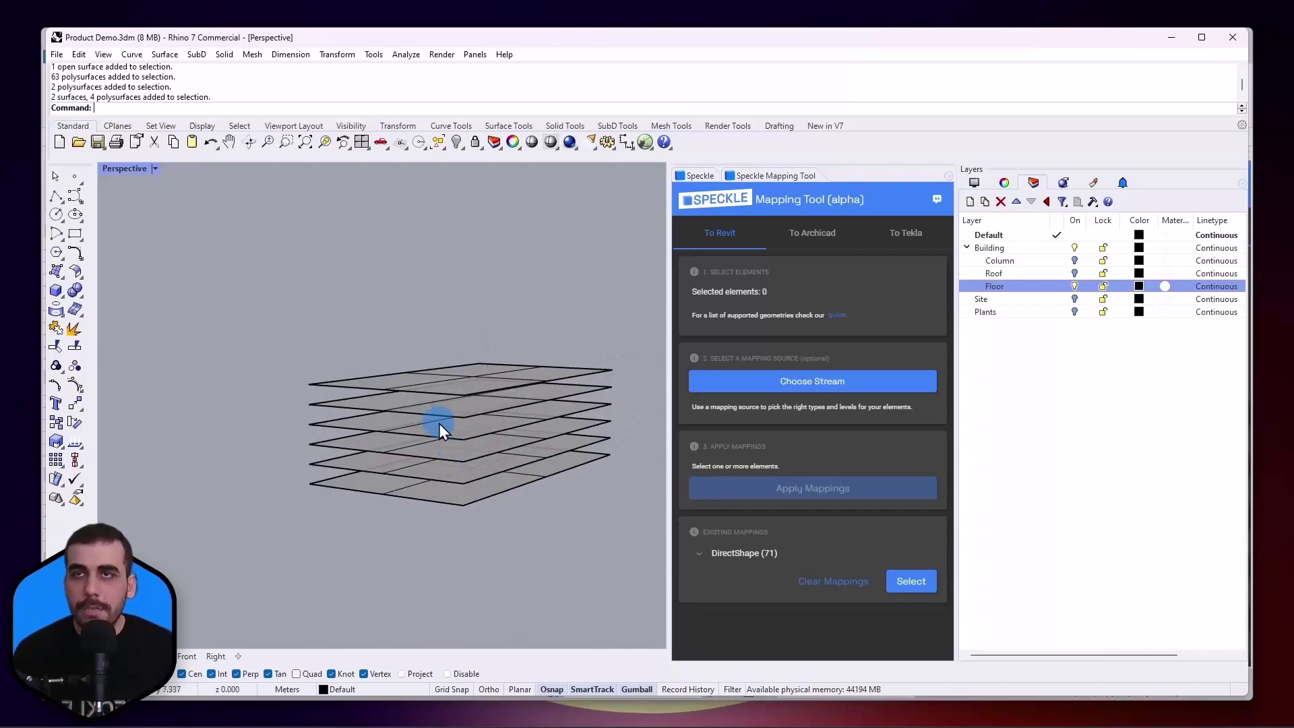
# Step: Look at the individual floor surfaces by selecting them one after another, ending with the lowest, and clear the selection
pyautogui.scroll(3, 434, 382)
pyautogui.click(438, 400)
pyautogui.click(389, 486)
pyautogui.click(390, 508)
pyautogui.click(370, 548)
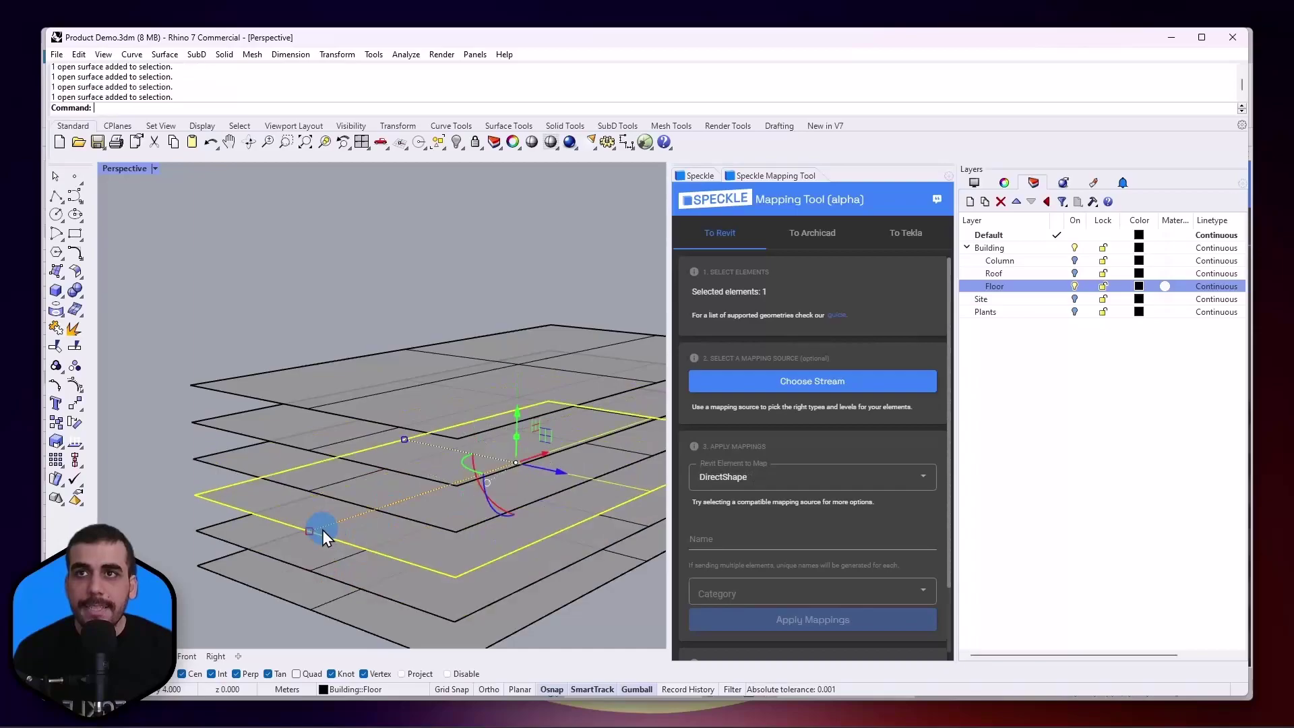
pyautogui.click(280, 579)
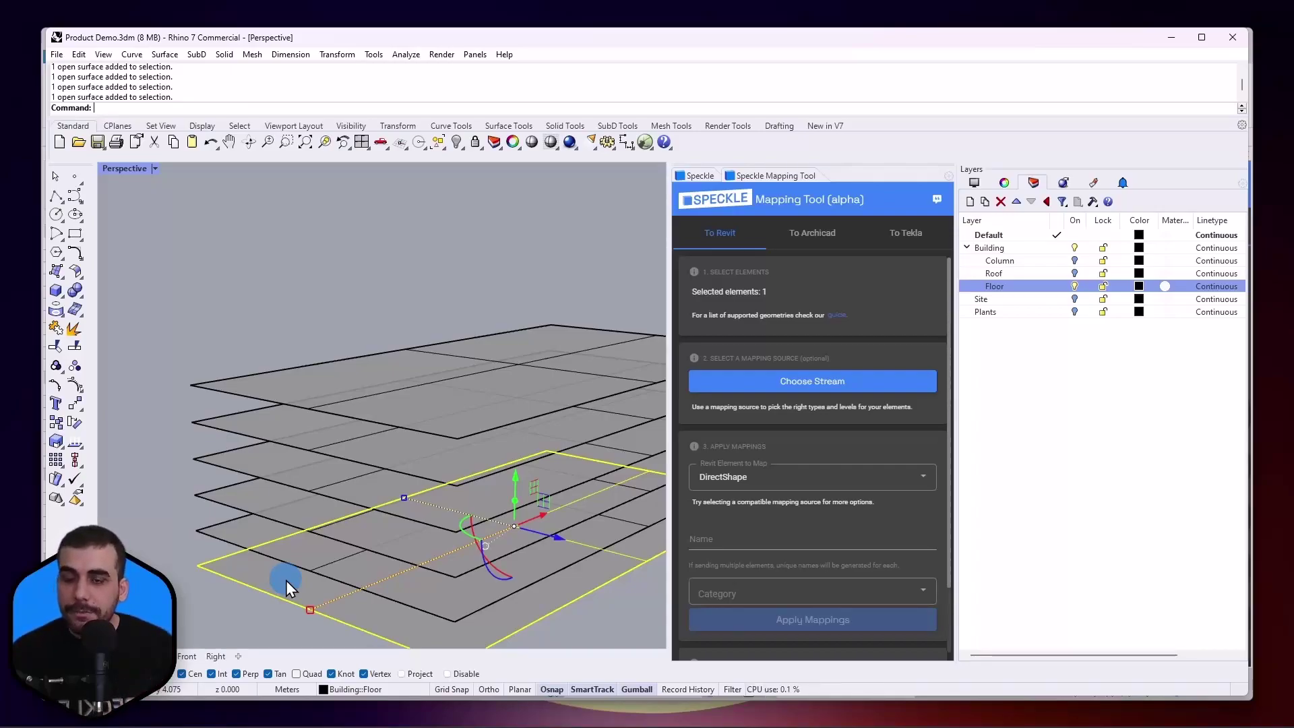
pyautogui.click(536, 313)
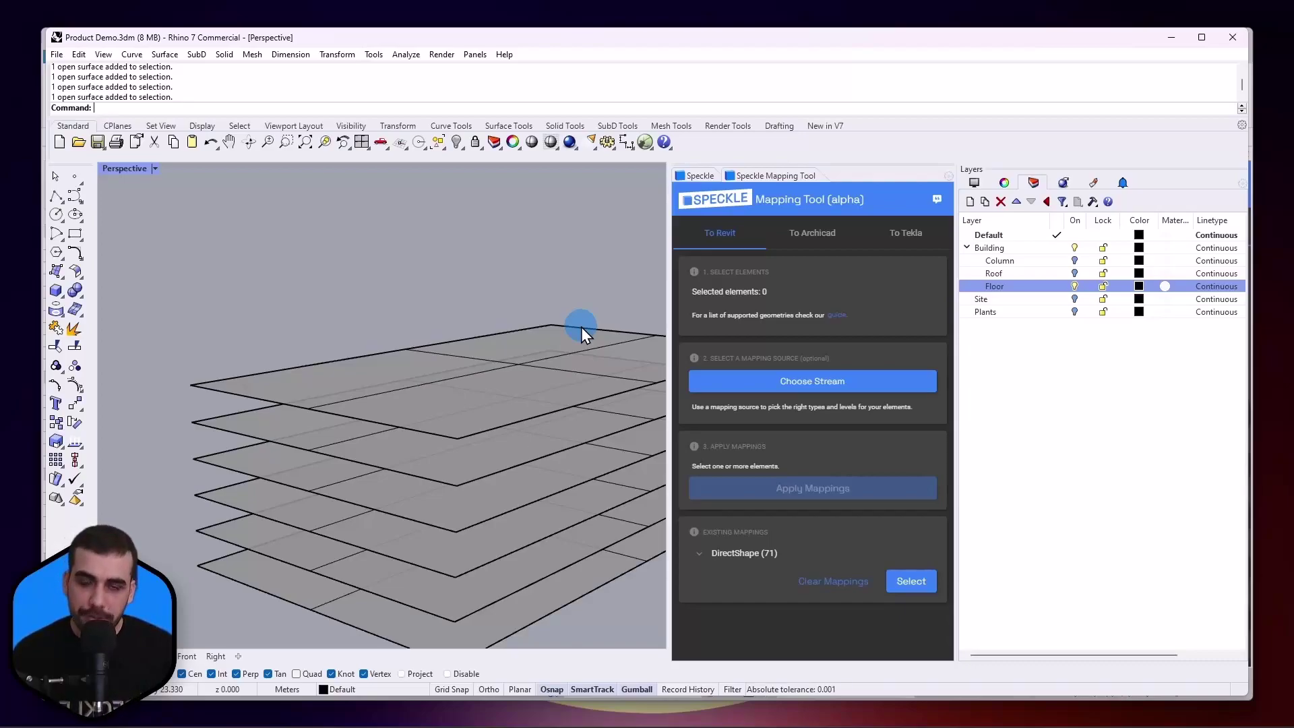
# Step: Set the mapping source to the Mapping Demo stream and its project-info branch
pyautogui.click(767, 383)
pyautogui.click(755, 436)
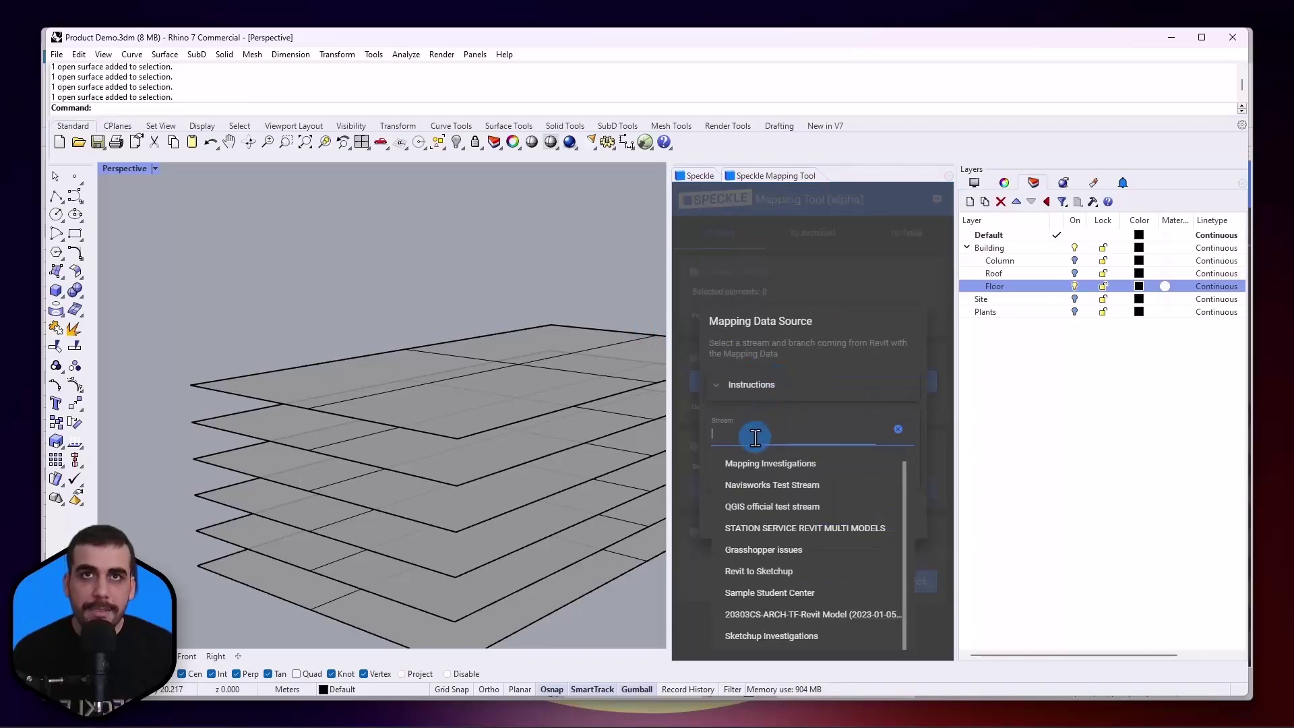
pyautogui.write('mapping demo')
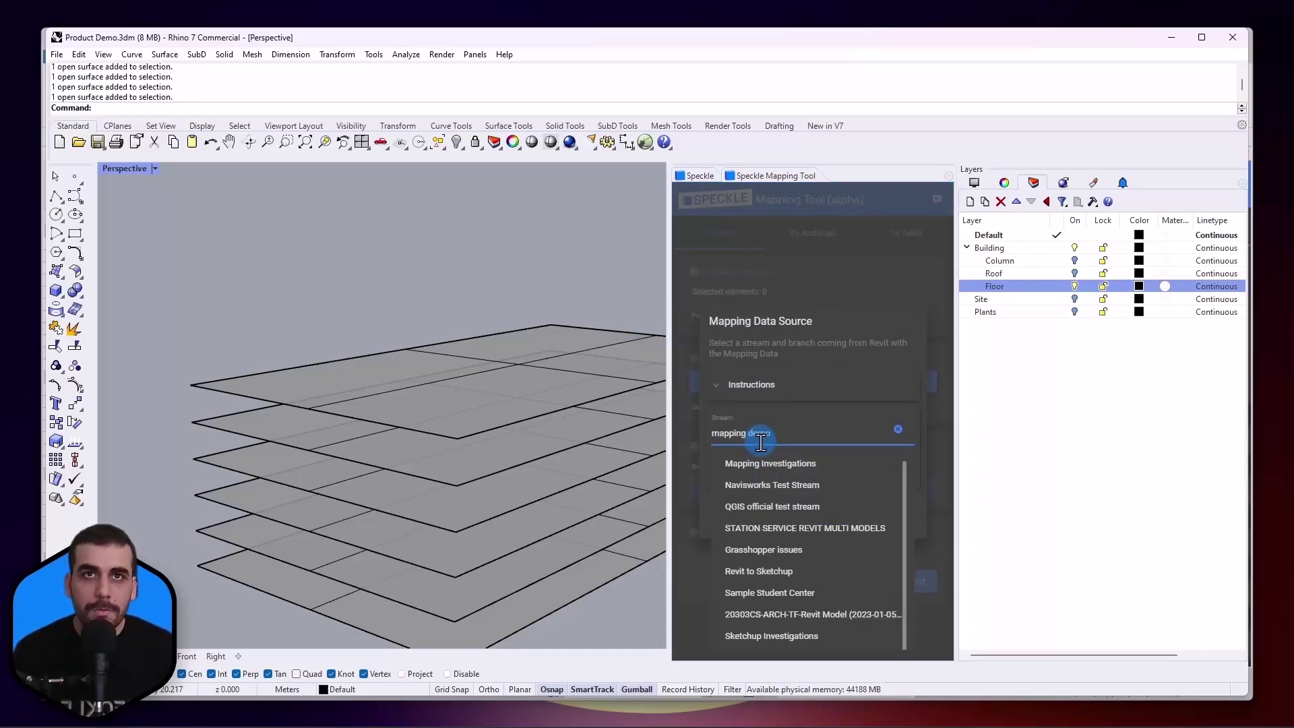
pyautogui.click(774, 461)
pyautogui.click(773, 466)
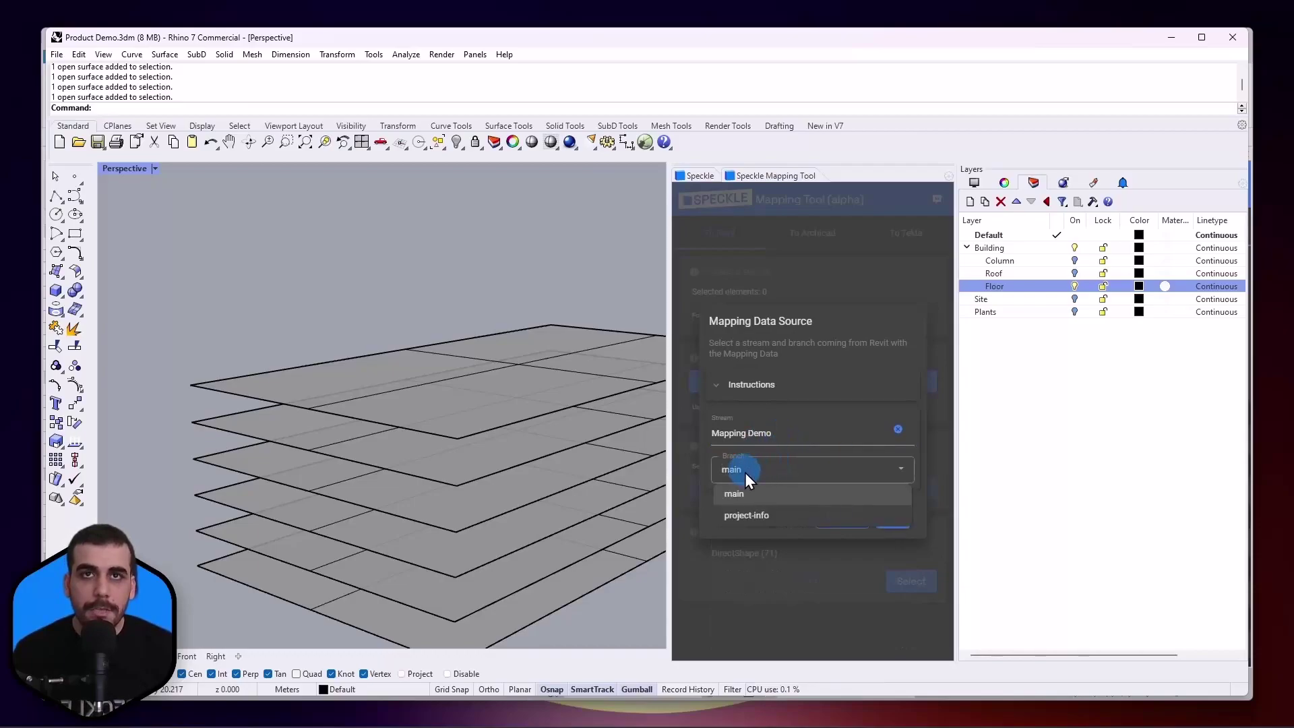
pyautogui.click(748, 516)
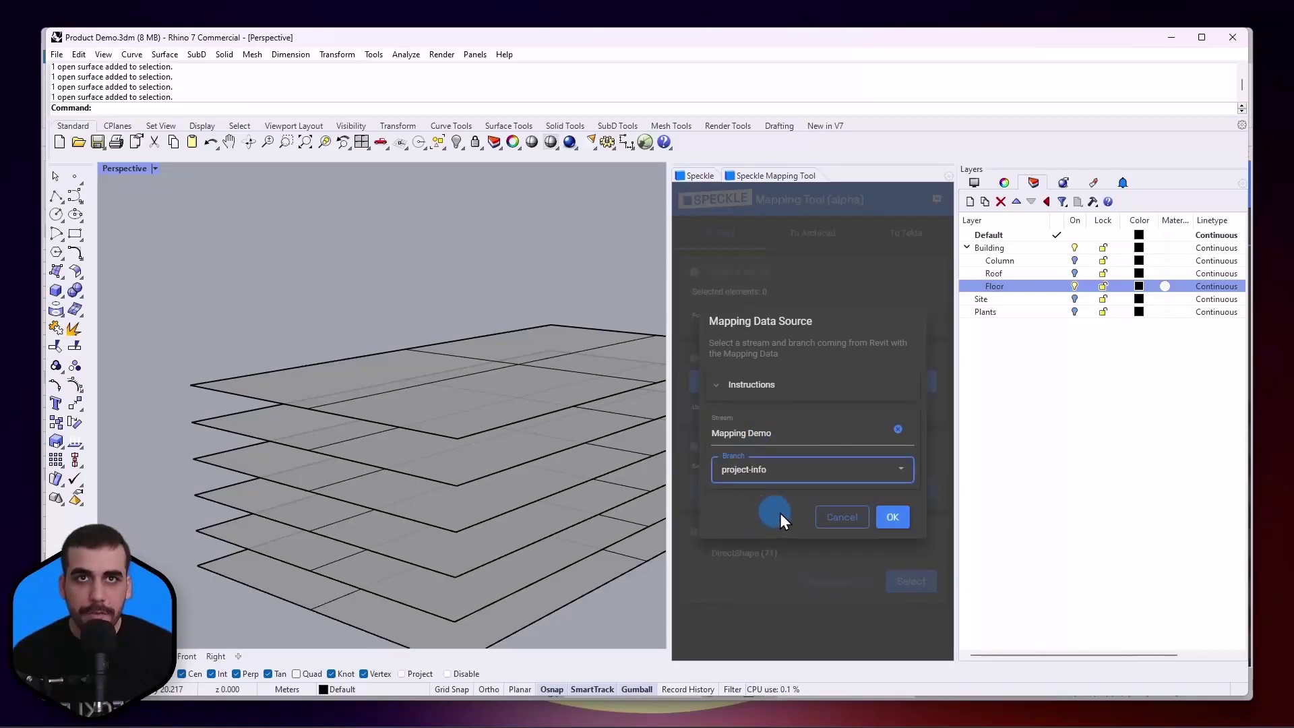
pyautogui.click(892, 519)
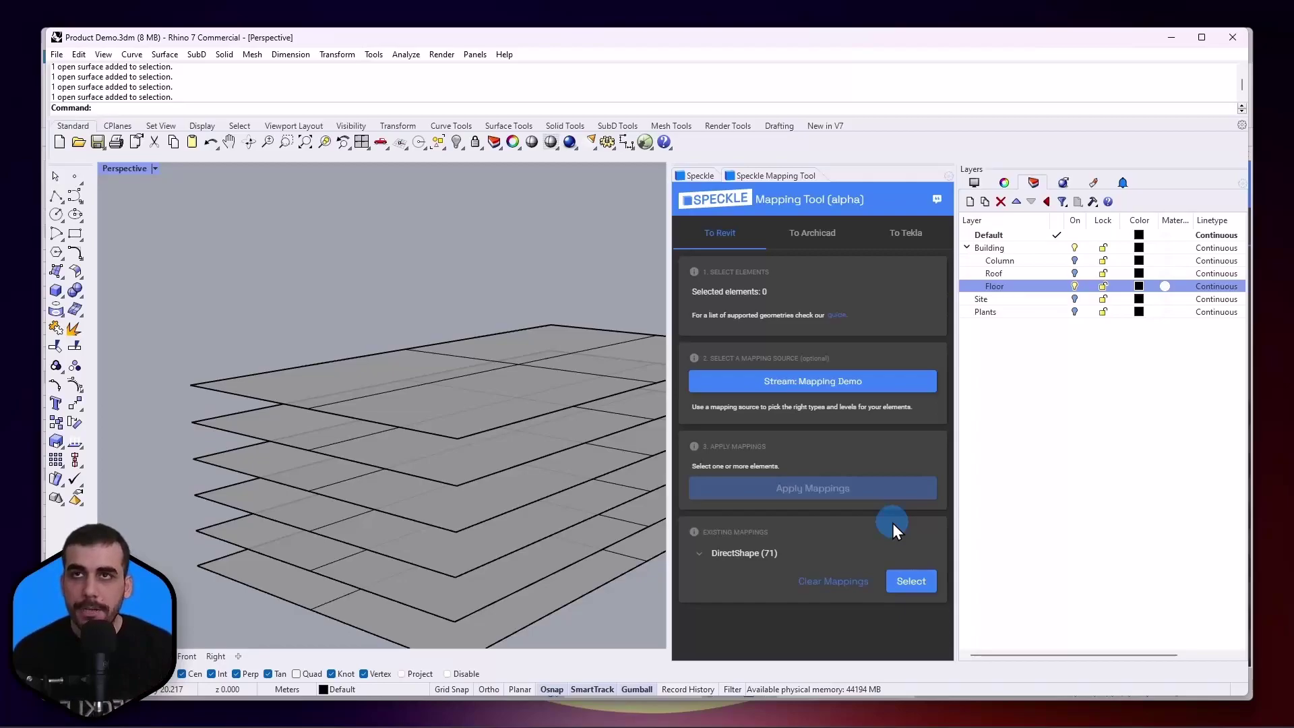
# Step: Map the lowest floor surface to a Revit Floor with family Floor, type Generic 150mm and base level Level 1
pyautogui.scroll(-3, 329, 341)
pyautogui.scroll(2, 256, 486)
pyautogui.click(256, 486)
pyautogui.scroll(2, 256, 487)
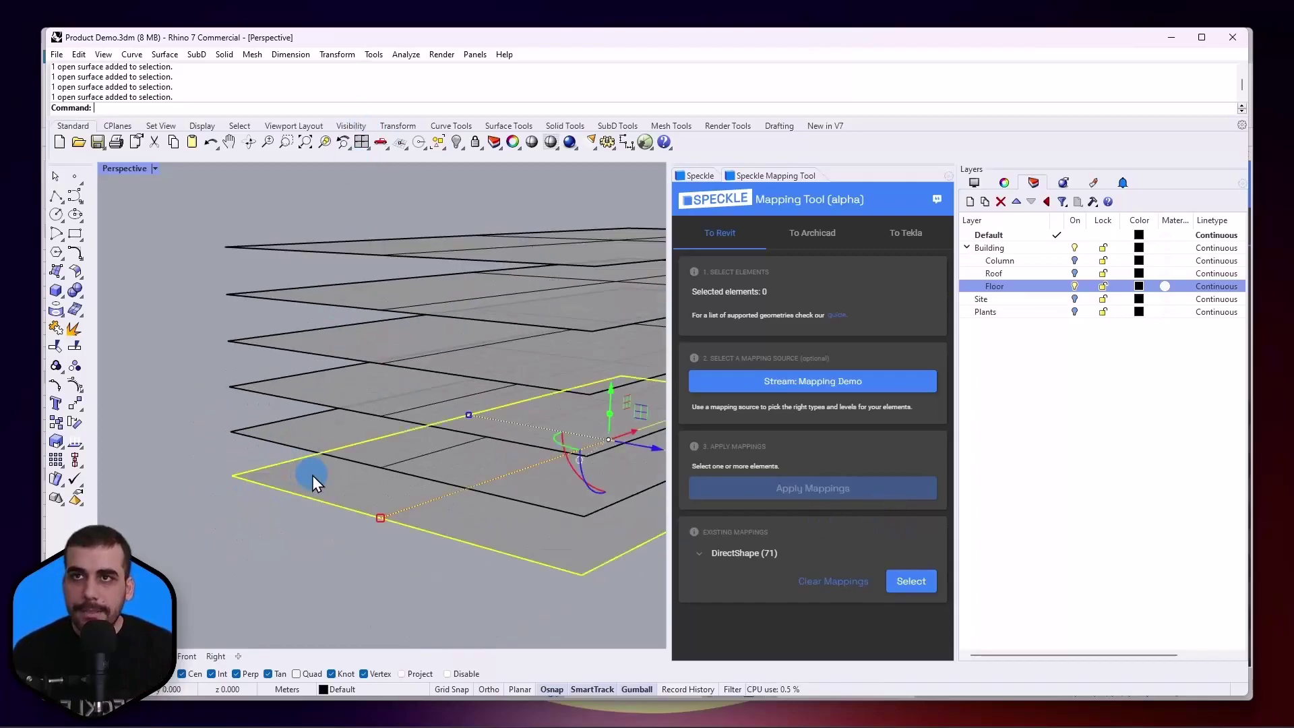
pyautogui.click(783, 478)
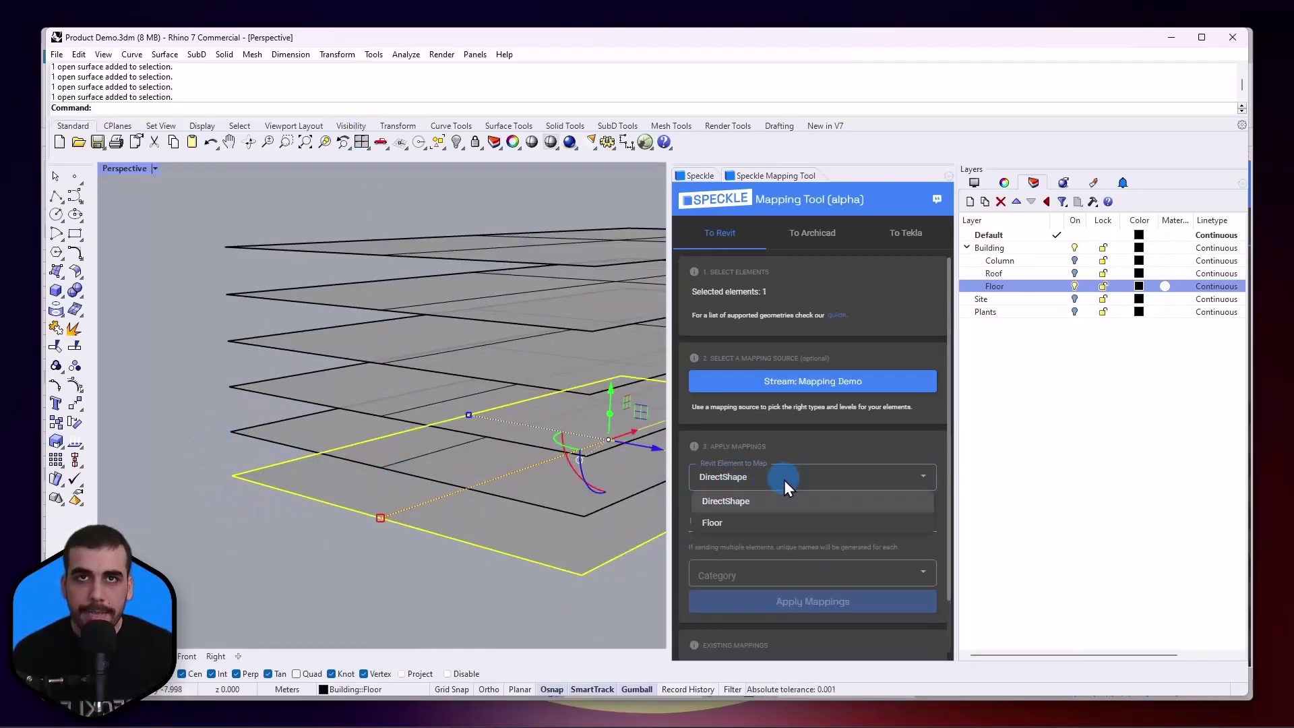
pyautogui.click(729, 524)
pyautogui.click(726, 519)
pyautogui.click(721, 548)
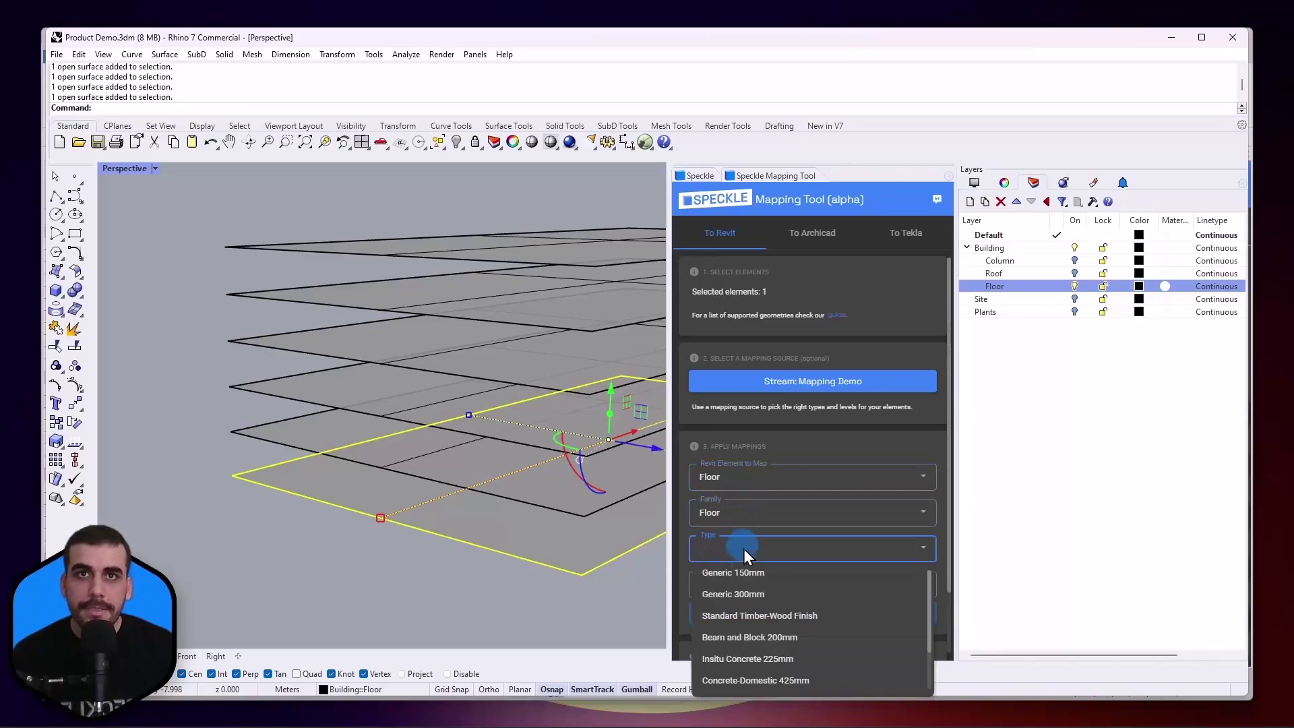
pyautogui.click(746, 572)
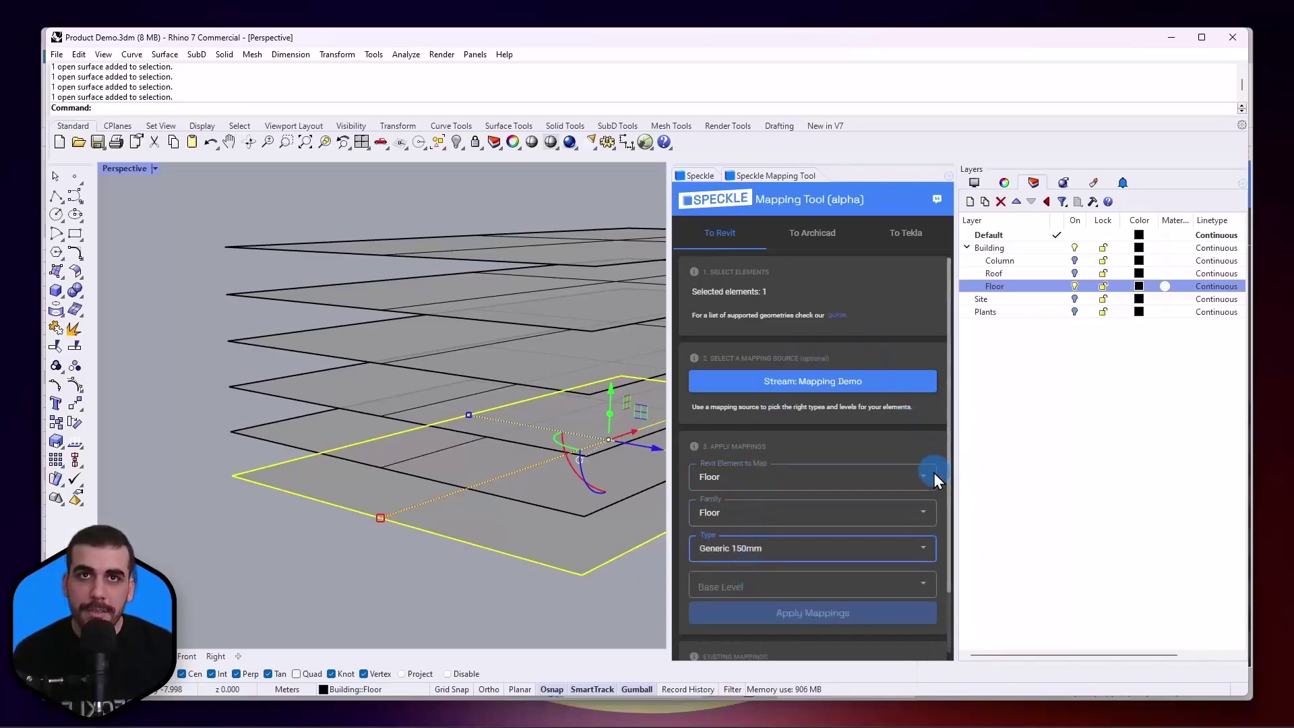
pyautogui.click(741, 577)
pyautogui.click(736, 445)
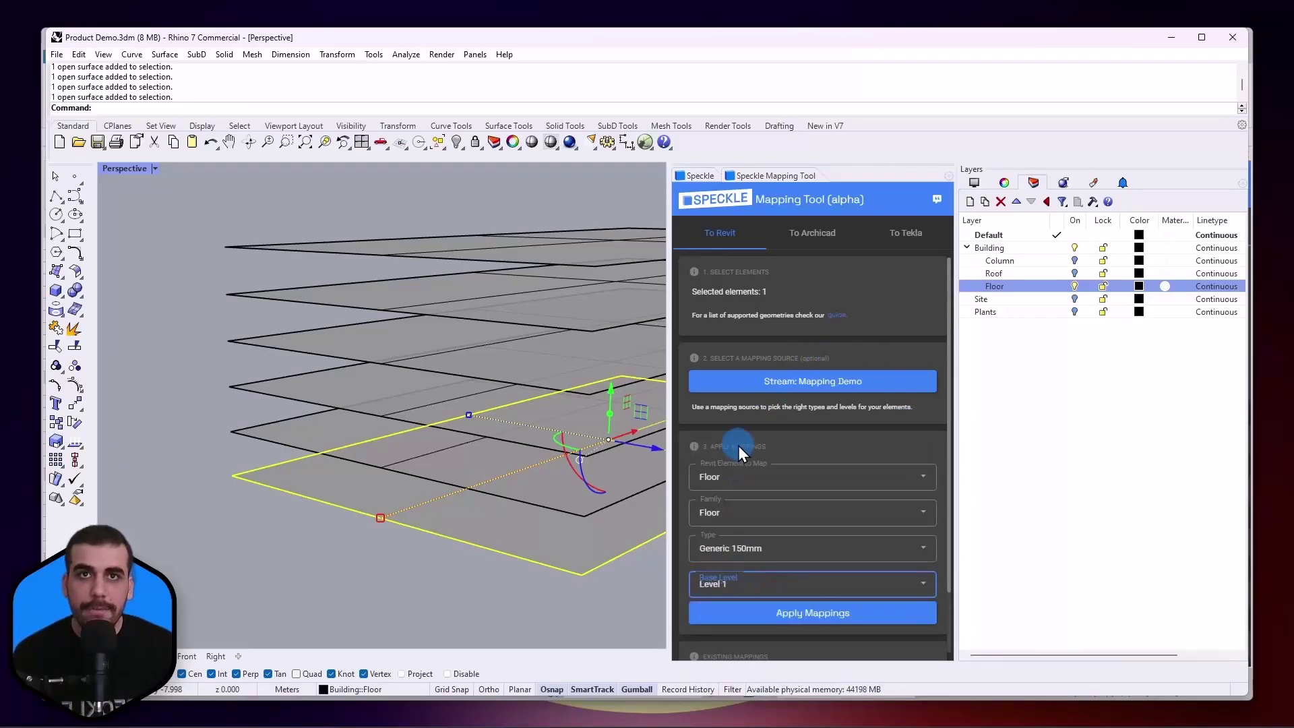
pyautogui.click(759, 630)
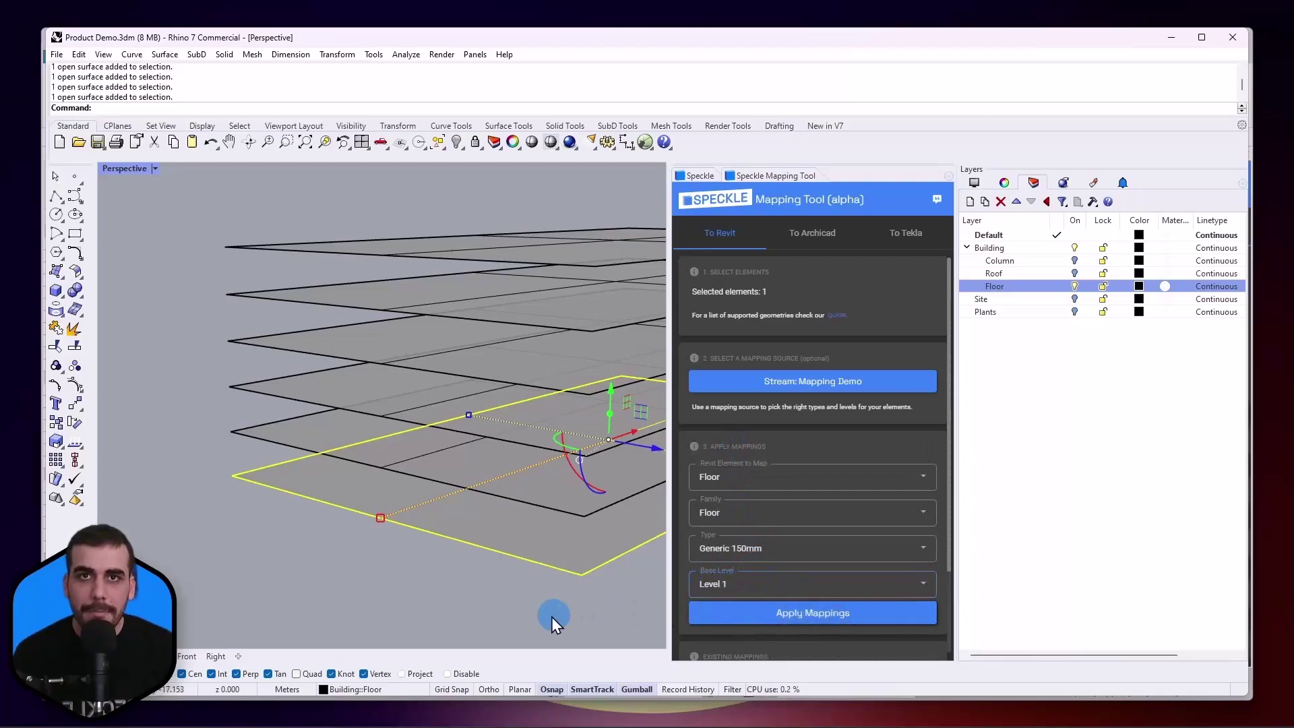
# Step: Check the existing Floor mappings in the model and window-select the stack of floor surfaces, clearing the selection
pyautogui.click(747, 584)
pyautogui.click(725, 554)
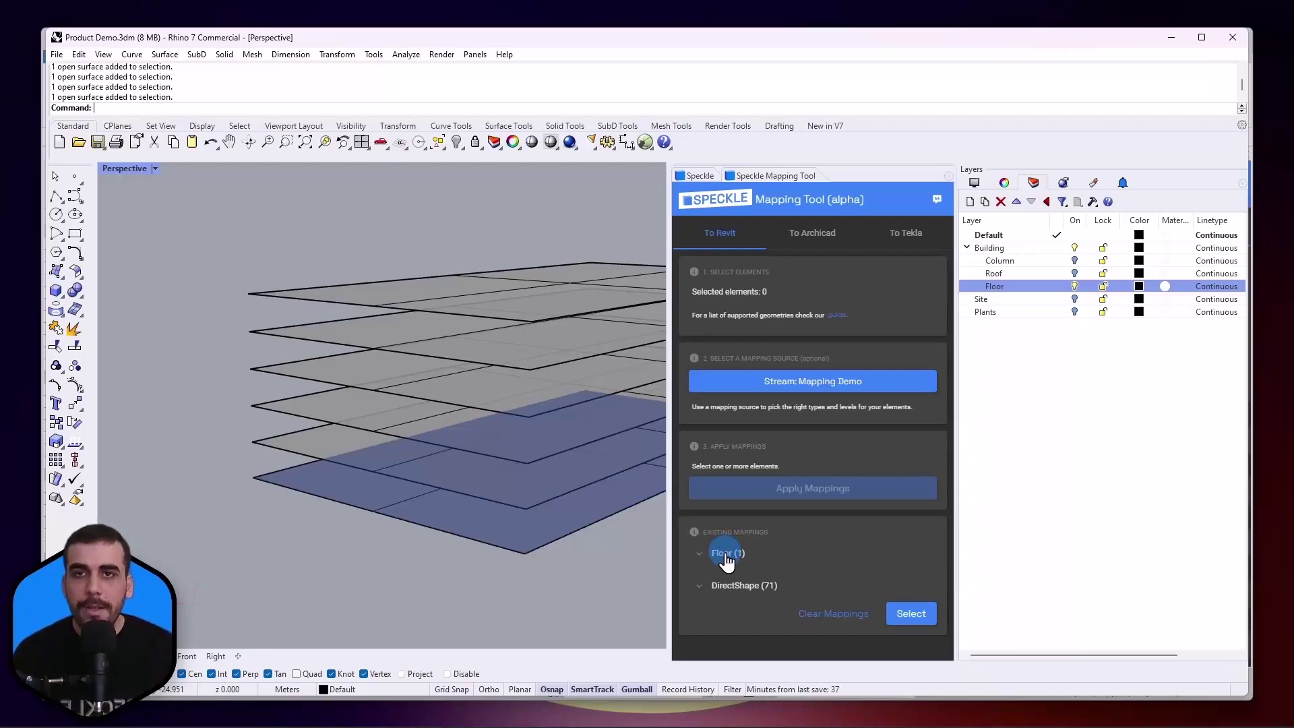
pyautogui.click(216, 508)
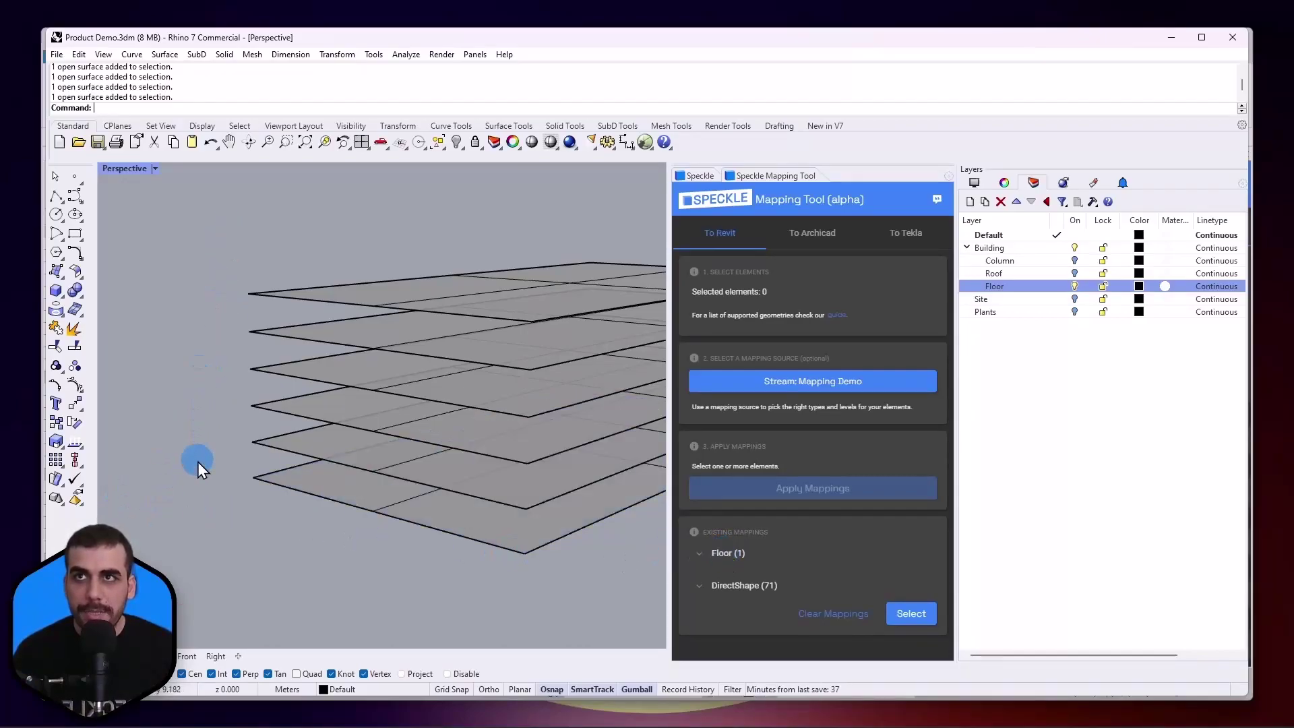
pyautogui.moveTo(250, 524); pyautogui.dragTo(253, 481, button='right')
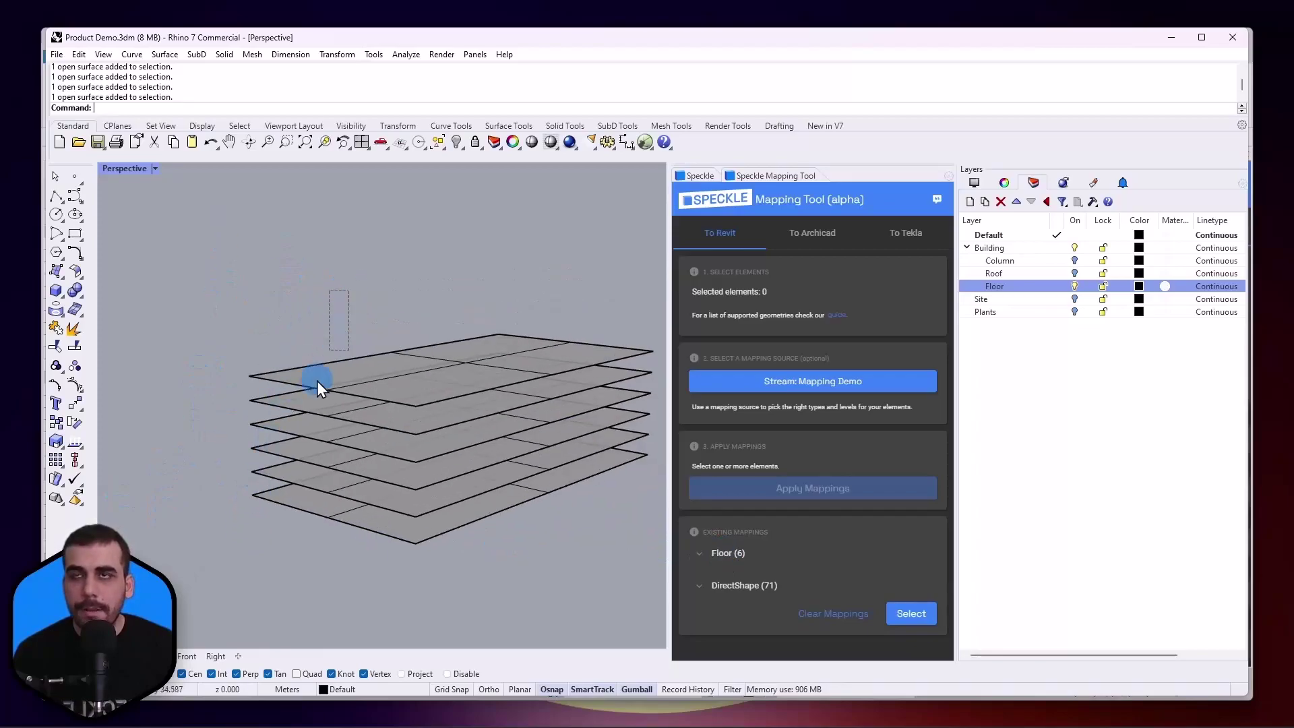
pyautogui.moveTo(317, 381); pyautogui.dragTo(268, 543)
pyautogui.click(297, 563)
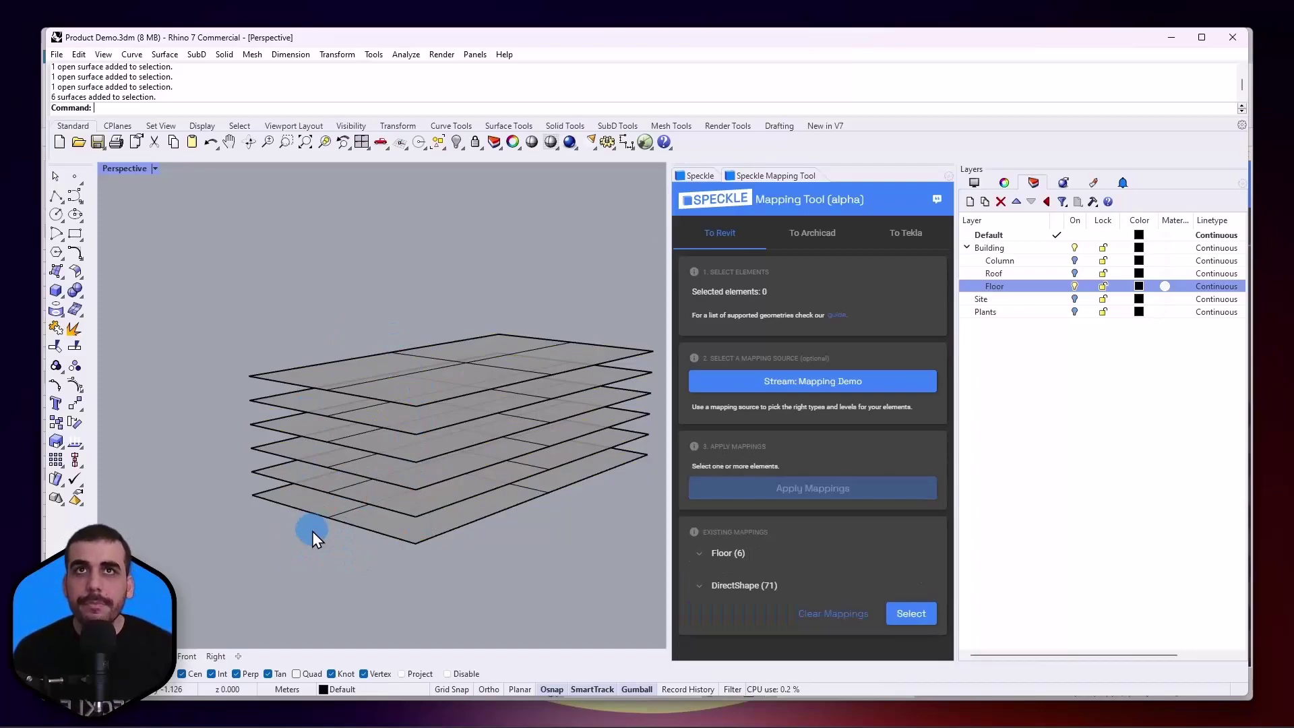
# Step: Return to the Speckle connector's Mapping Demo stream and turn the Column, Roof and Site layers back on
pyautogui.click(700, 175)
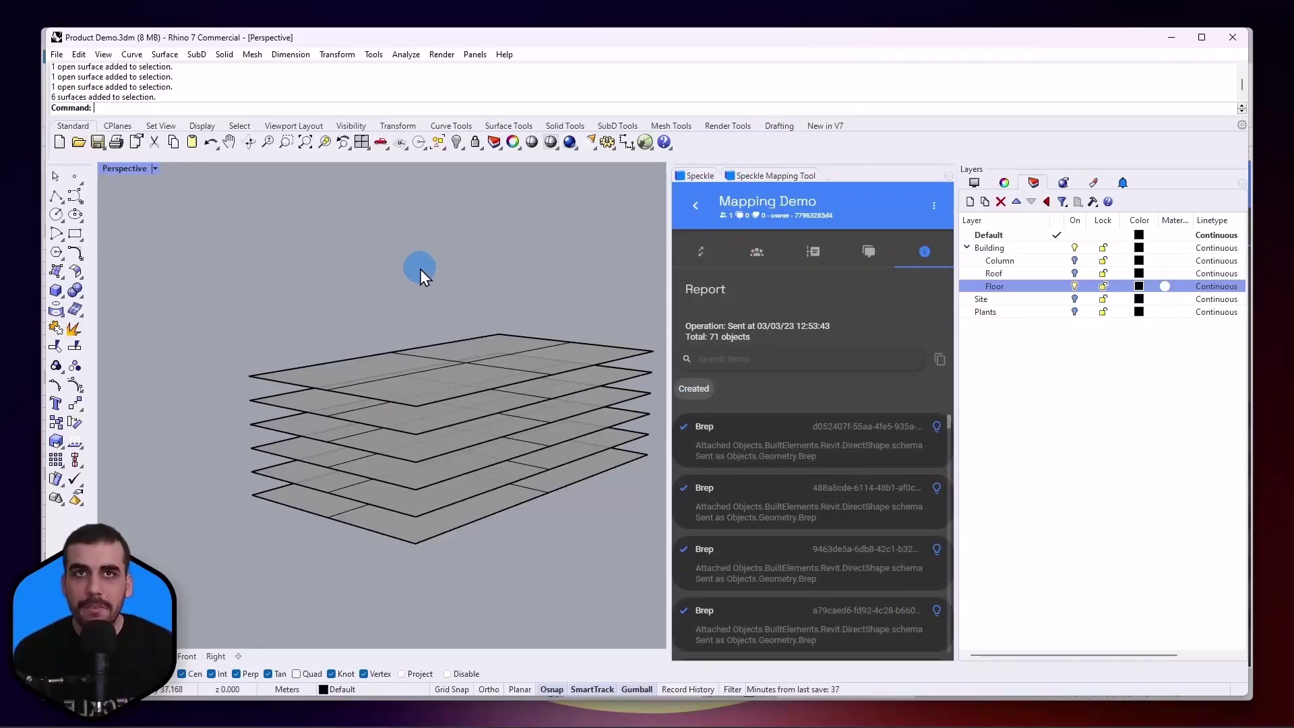
pyautogui.click(1074, 260)
pyautogui.click(1074, 273)
pyautogui.click(1074, 299)
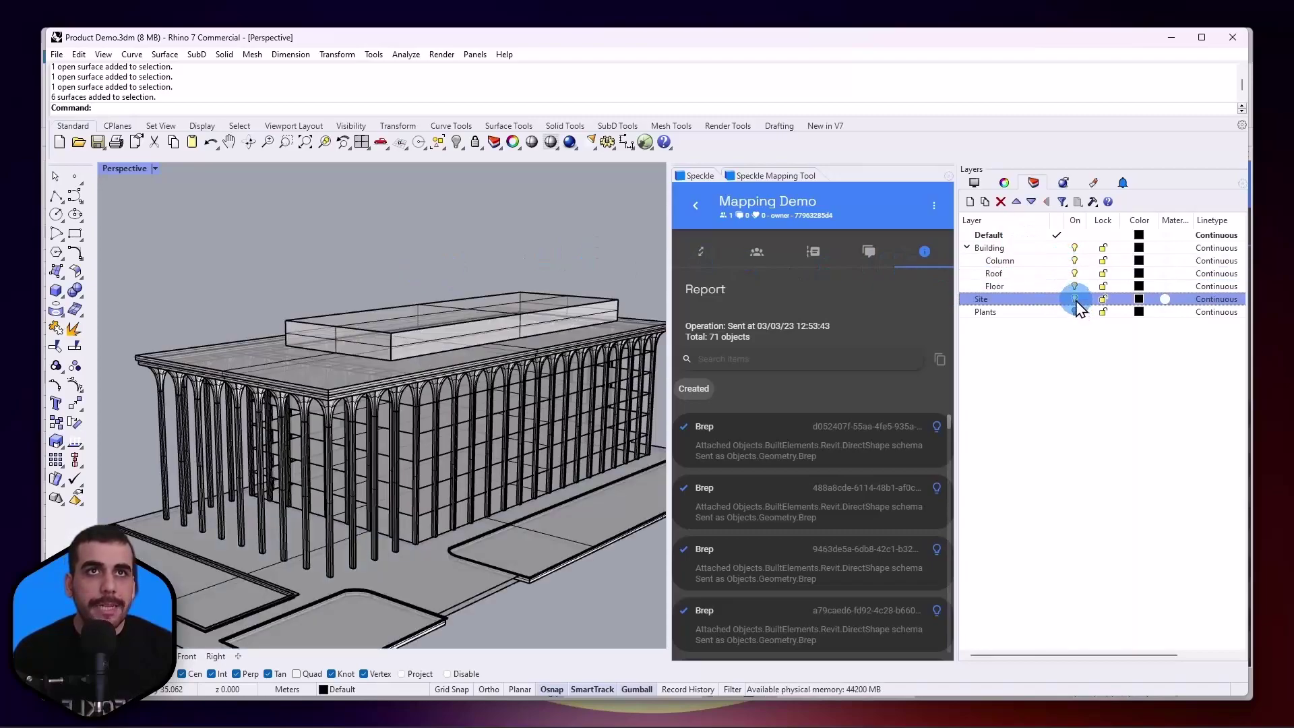
# Step: Add the Building::Floor layer to the Speckle send selection and send the model to the main branch of Mapping Demo
pyautogui.click(513, 262)
pyautogui.click(700, 251)
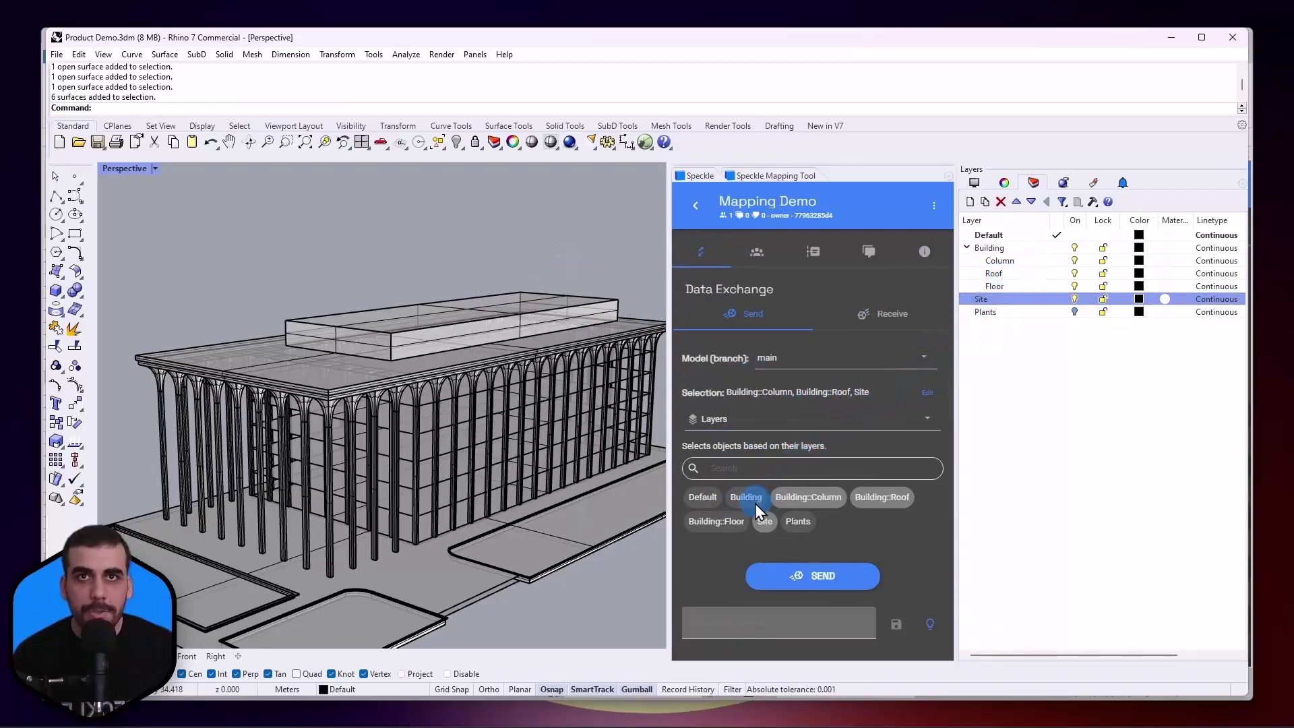
pyautogui.click(733, 524)
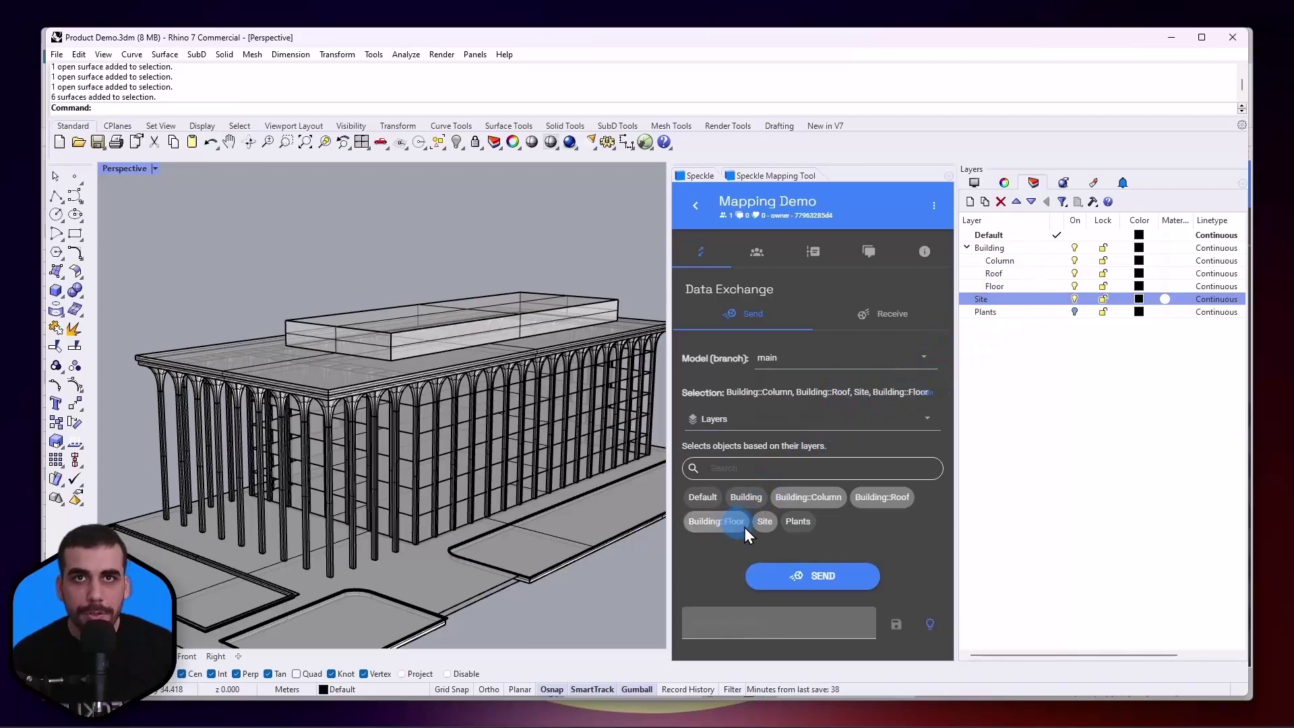
pyautogui.click(826, 577)
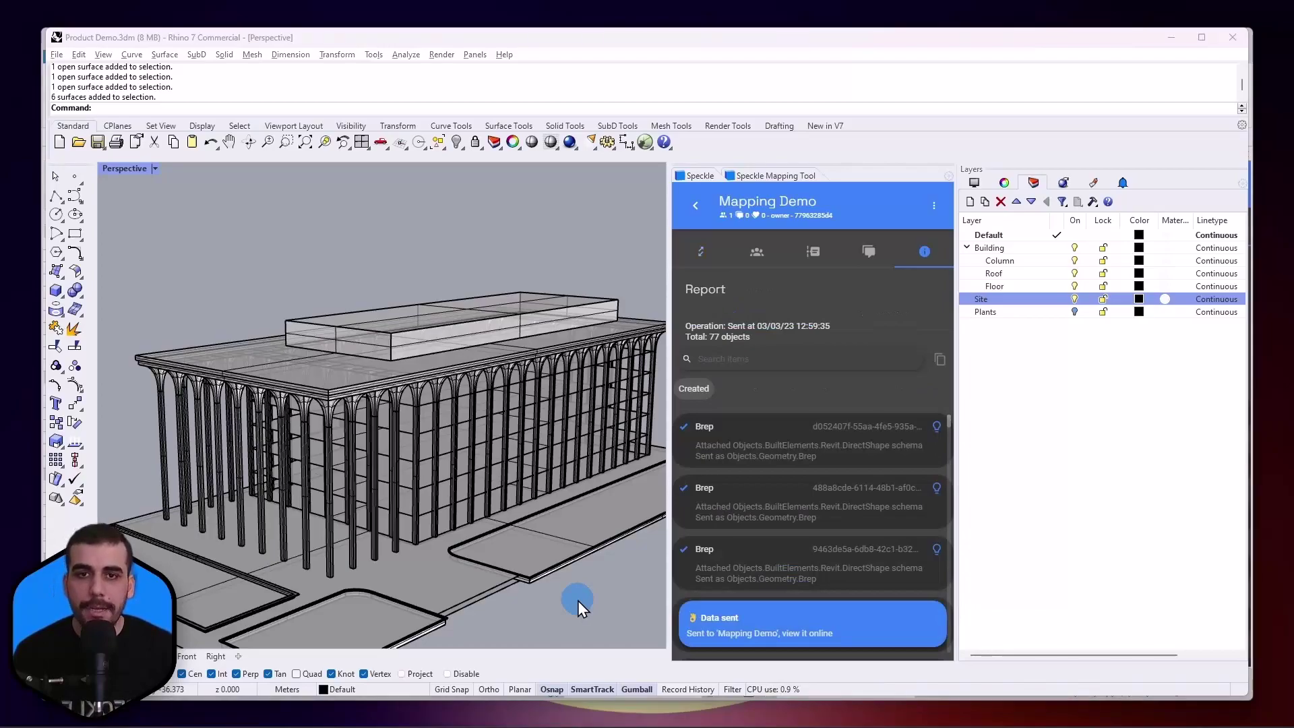
# Step: Switch to Revit and receive the latest version of the main branch of Mapping Demo in Update mode
pyautogui.hotkey('alt', 'Tab')
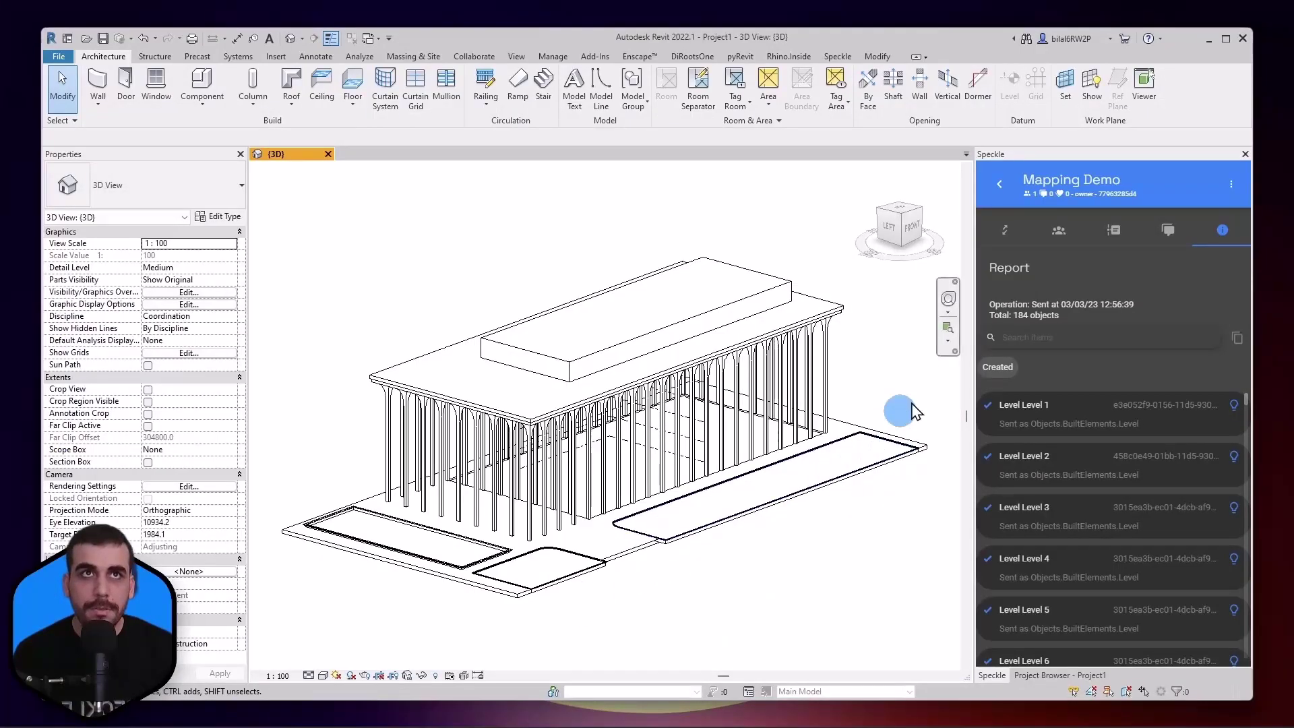
pyautogui.click(1006, 229)
pyautogui.click(1179, 297)
pyautogui.click(1106, 335)
pyautogui.click(1110, 374)
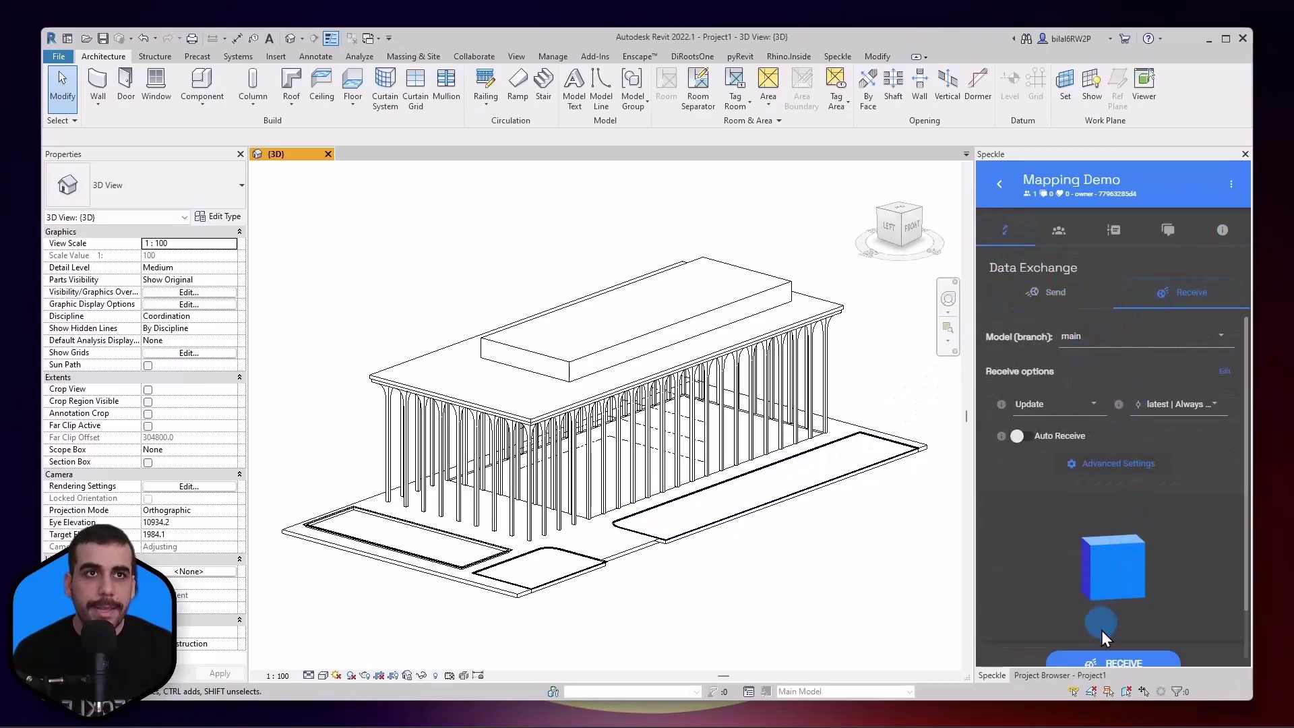
pyautogui.click(1103, 666)
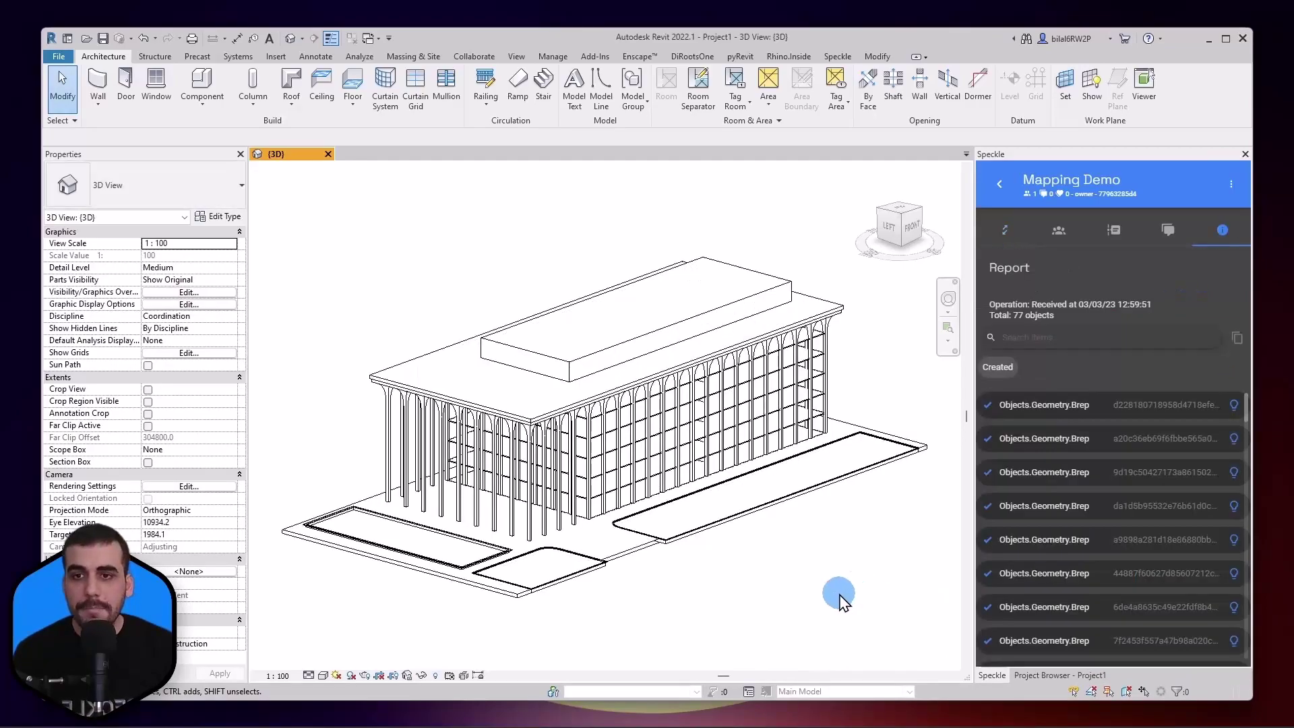
# Step: Examine the received building, checking the properties of two upper floors and the roof
pyautogui.keyDown('shift'); pyautogui.moveTo(641, 600); pyautogui.dragTo(630, 514, button='middle'); pyautogui.keyUp('shift')
pyautogui.scroll(3, 593, 448)
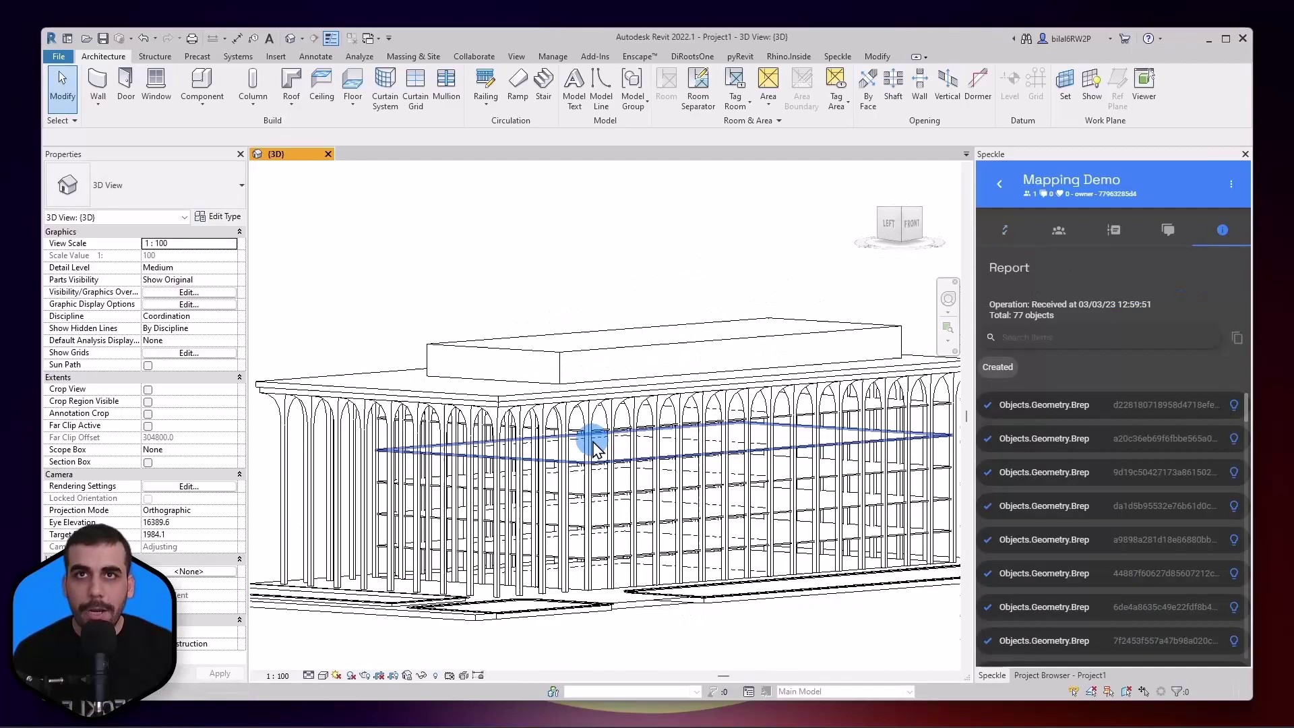
pyautogui.scroll(2, 607, 471)
pyautogui.click(601, 471)
pyautogui.scroll(4, 606, 539)
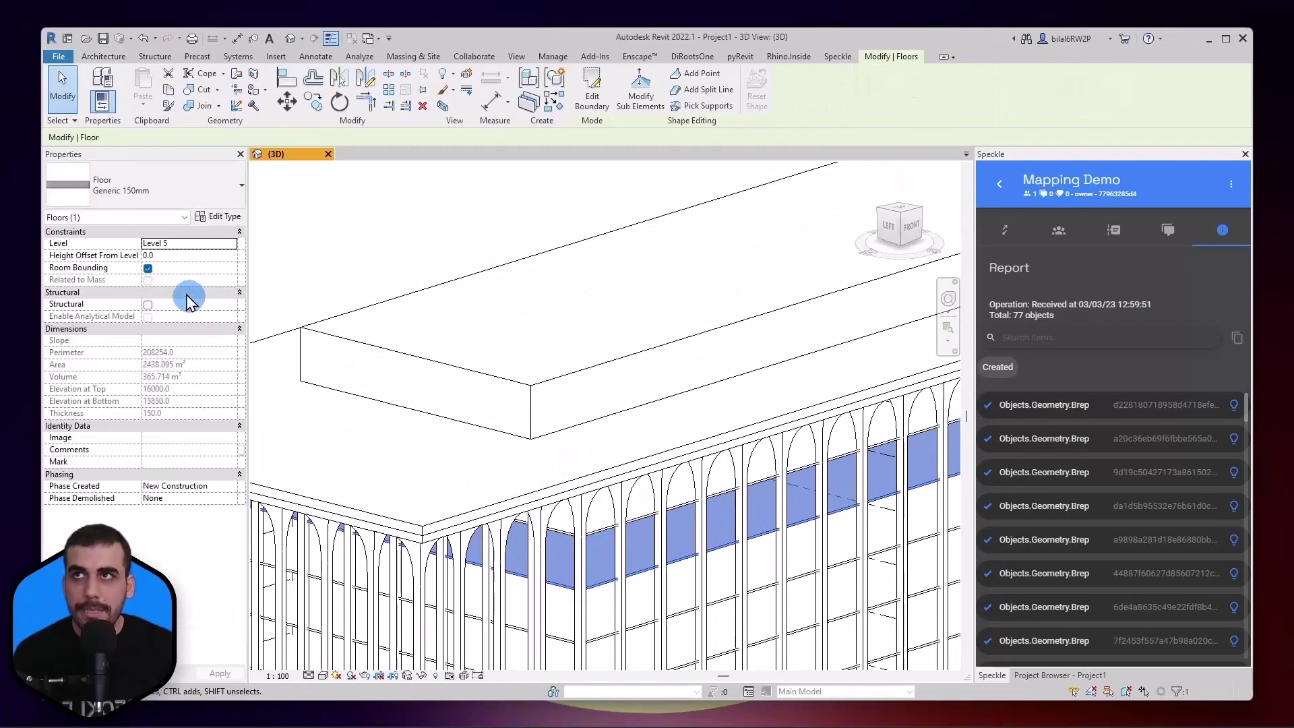
pyautogui.scroll(-3, 593, 390)
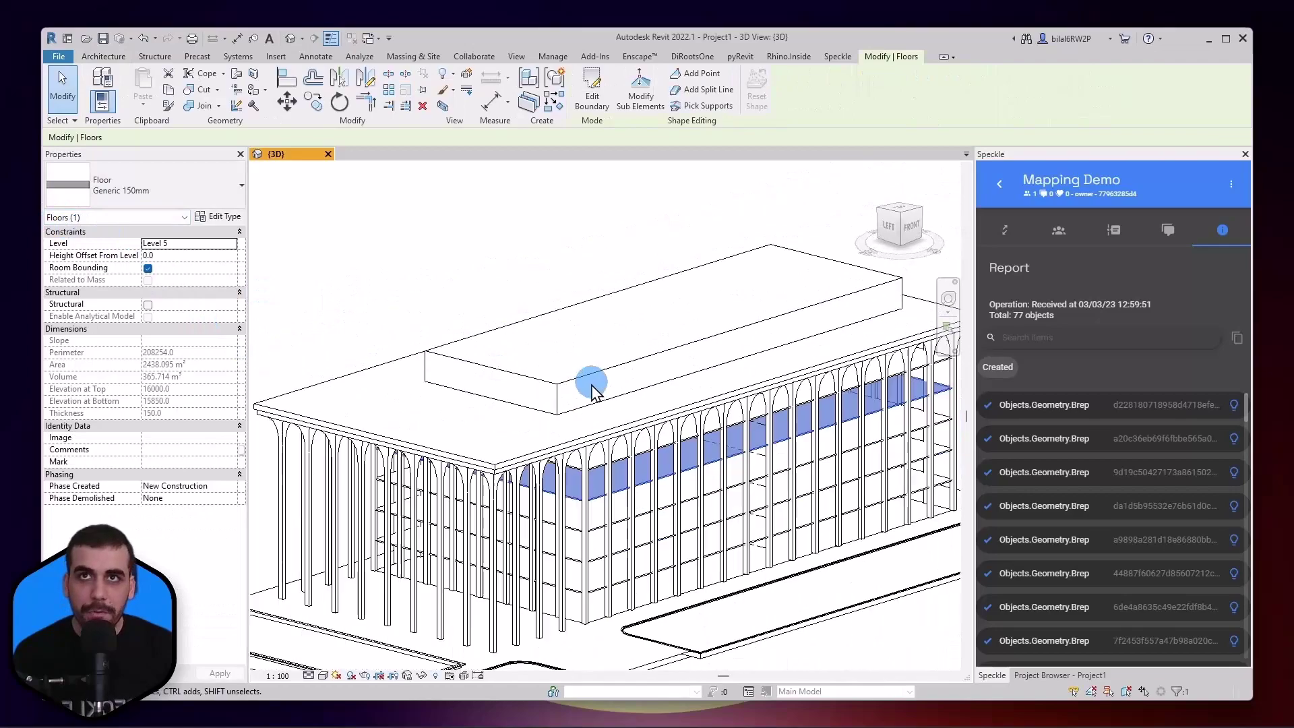
pyautogui.click(582, 403)
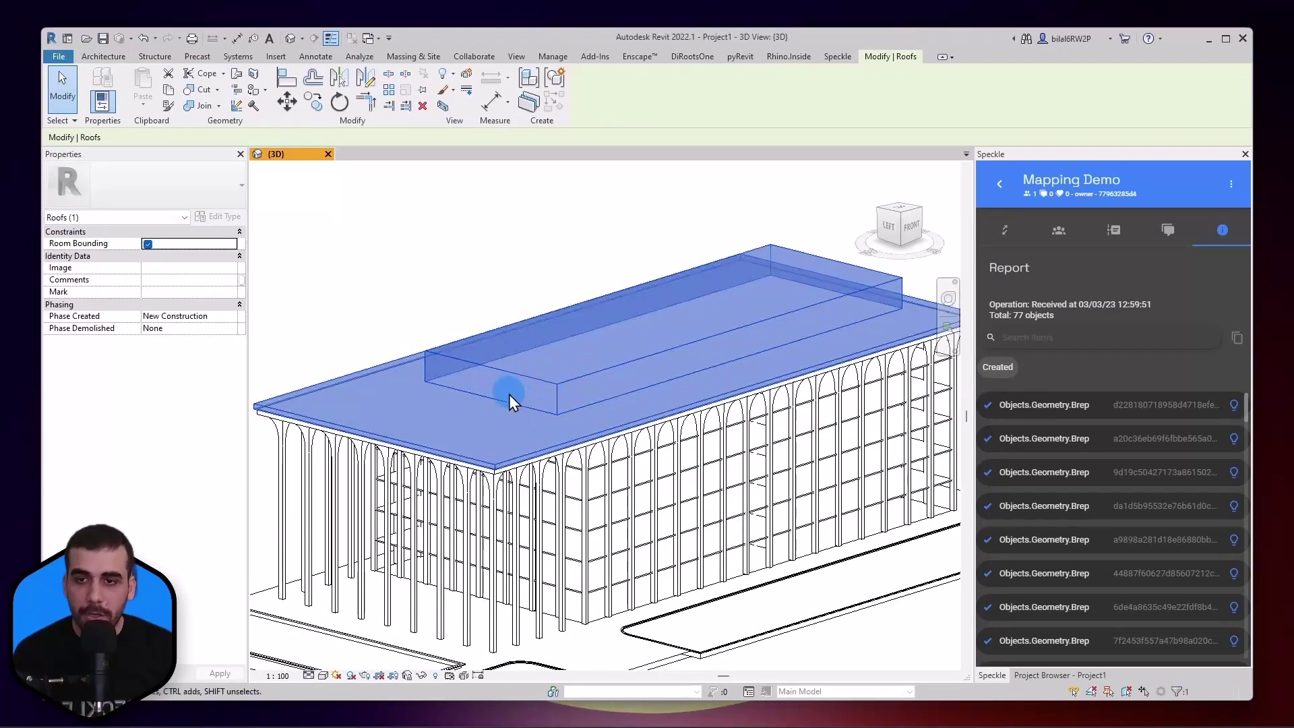
pyautogui.scroll(4, 597, 463)
pyautogui.click(599, 470)
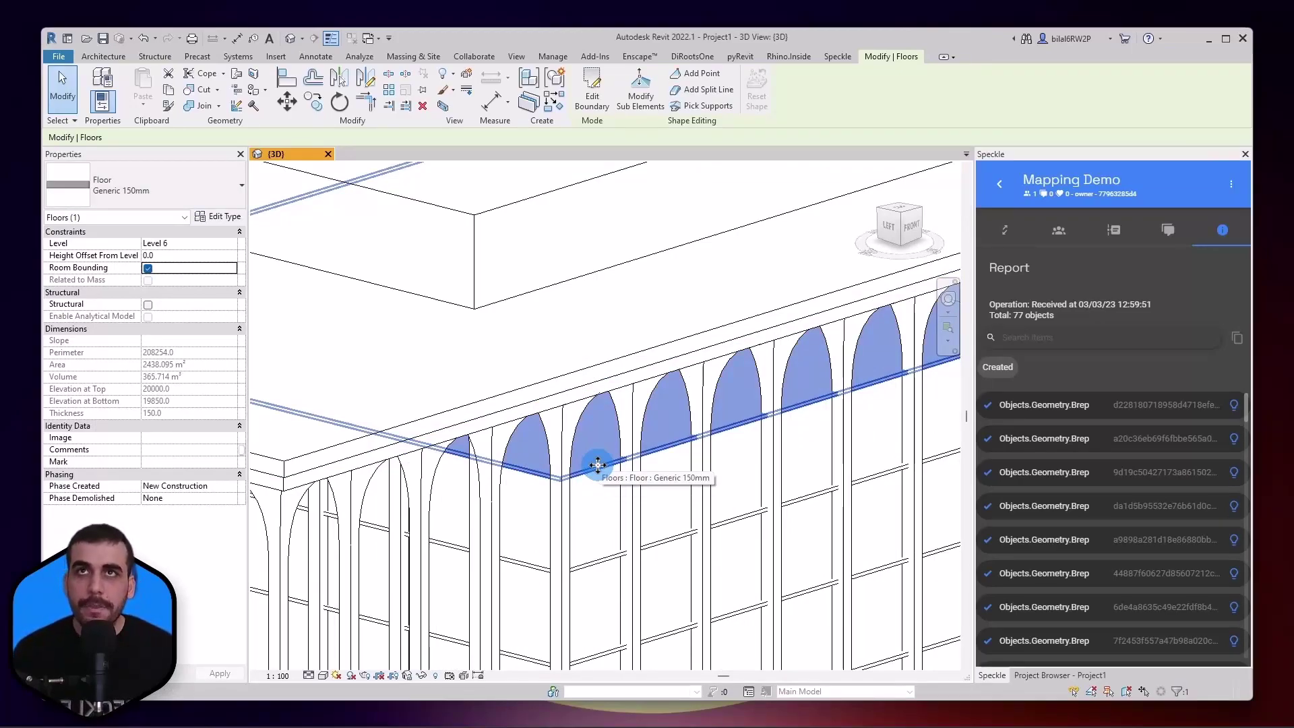
pyautogui.scroll(-5, 598, 465)
pyautogui.keyDown('shift'); pyautogui.moveTo(597, 492); pyautogui.dragTo(606, 427, button='middle'); pyautogui.keyUp('shift')
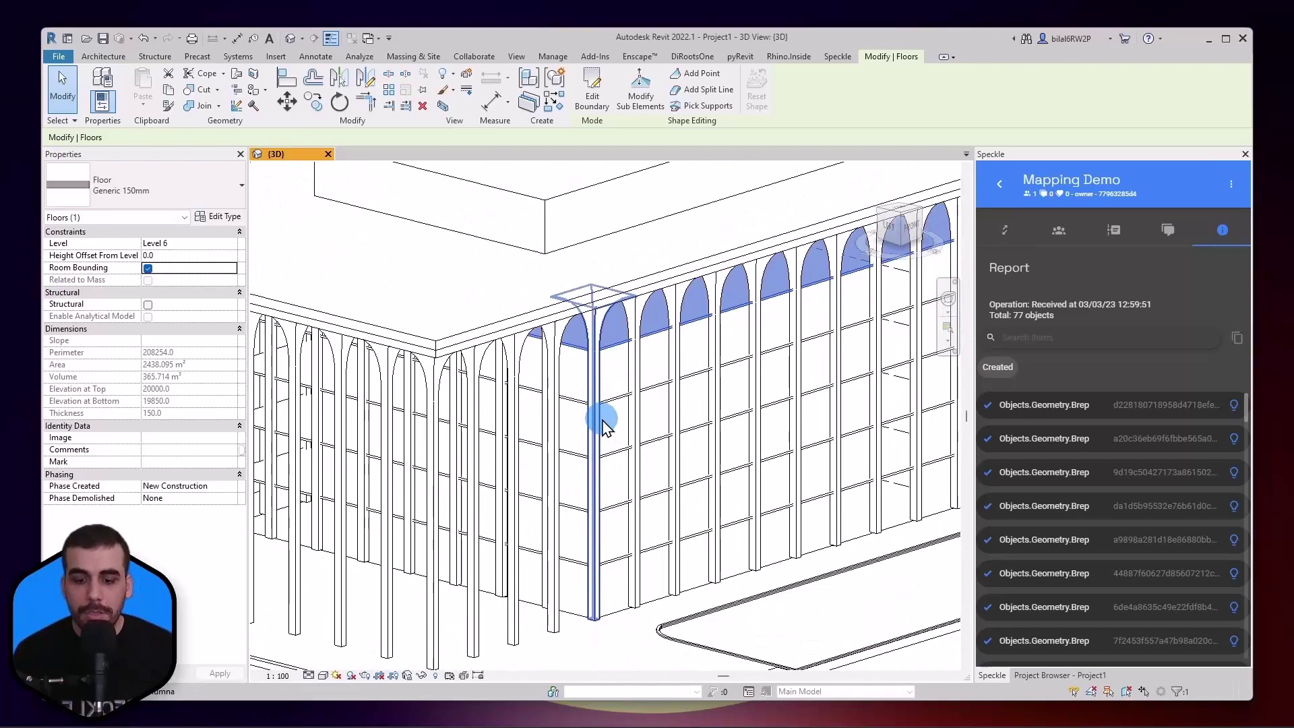
# Step: Temporarily isolate the Floors category in the 3D view
pyautogui.click(421, 675)
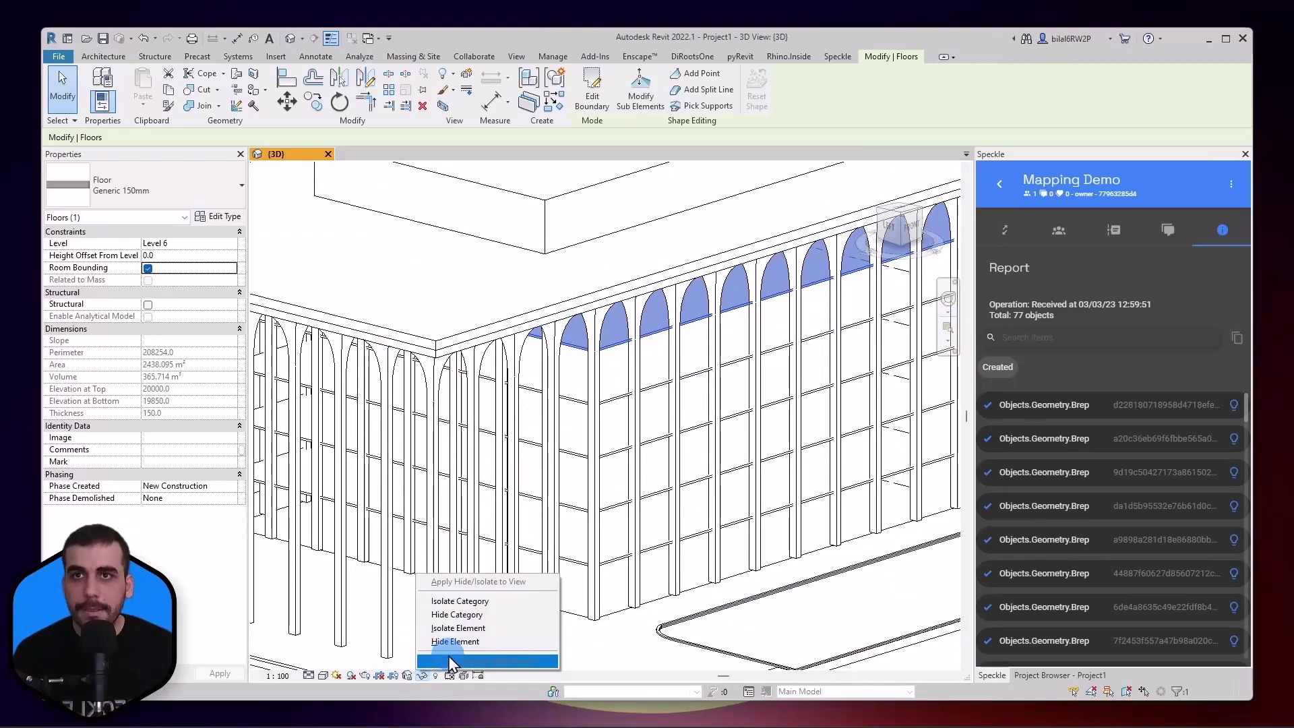
pyautogui.click(465, 600)
pyautogui.scroll(-3, 602, 485)
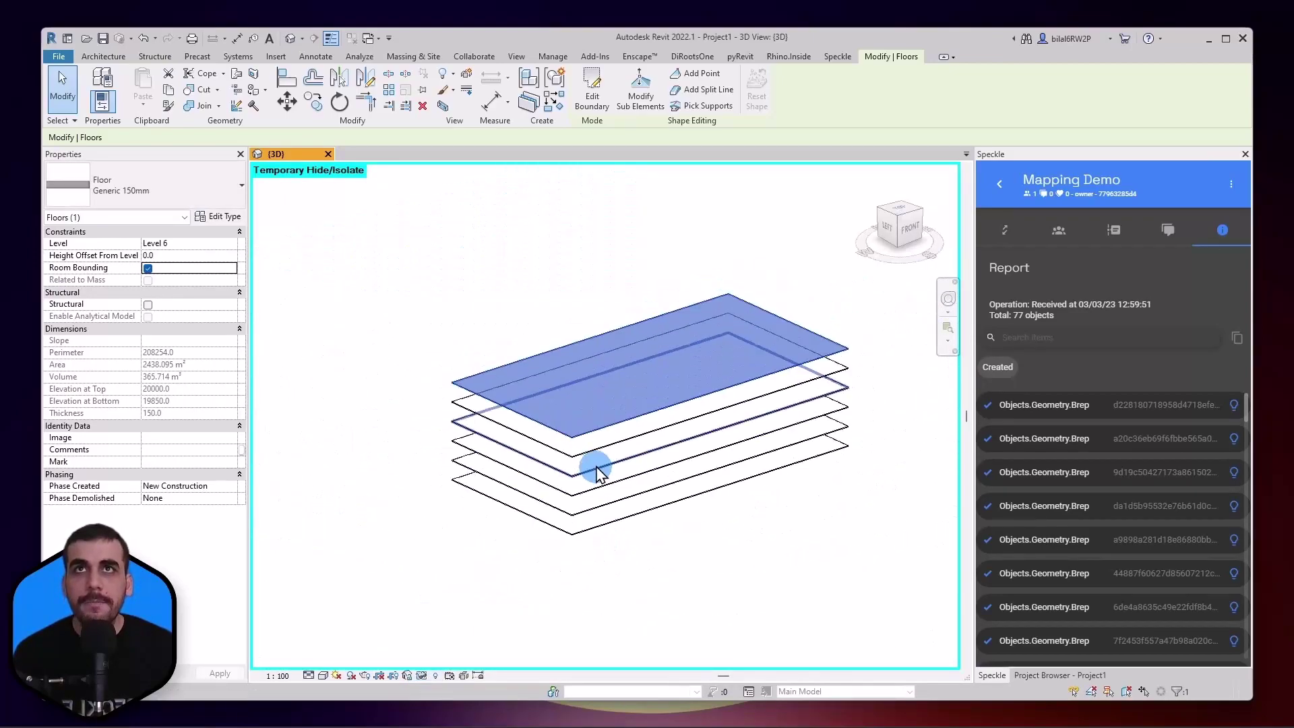
# Step: Open the top floor's boundary sketch, inspect its edge lines and finish the sketch
pyautogui.doubleClick(648, 347)
pyautogui.scroll(2, 507, 423)
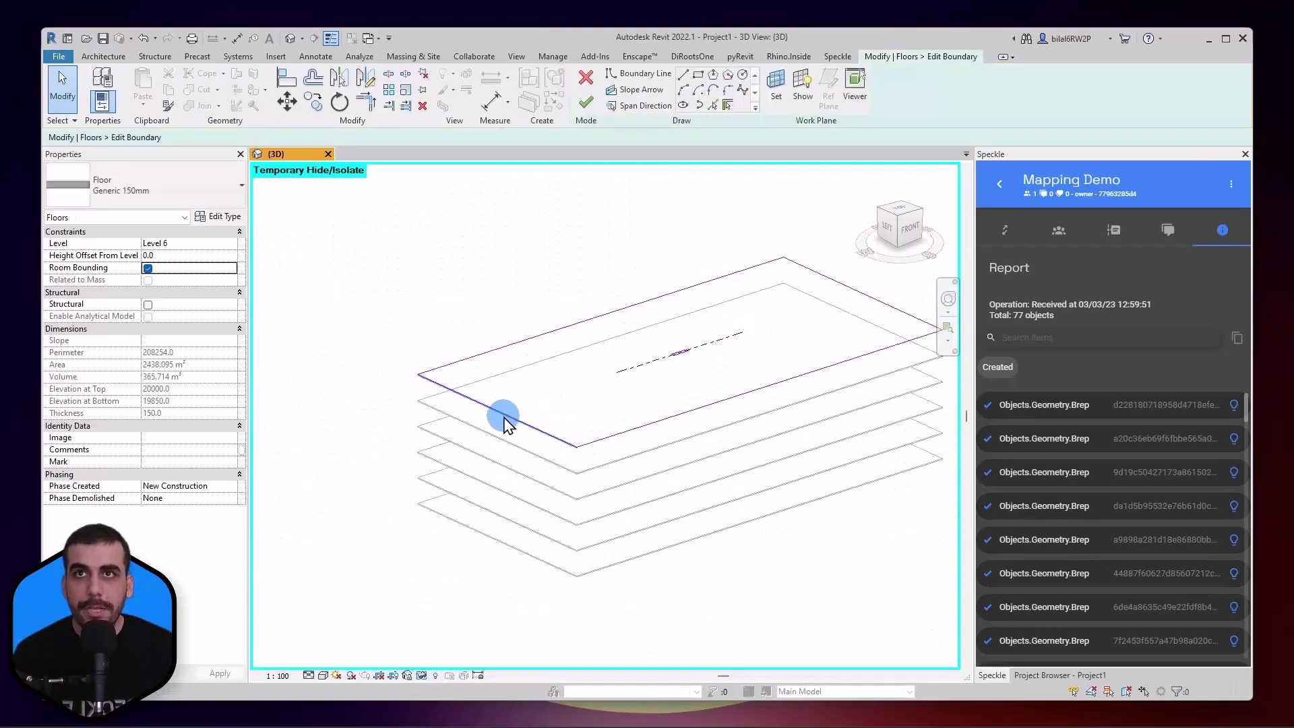
pyautogui.click(507, 423)
pyautogui.click(519, 332)
pyautogui.click(831, 289)
pyautogui.click(731, 393)
pyautogui.click(727, 397)
pyautogui.click(496, 410)
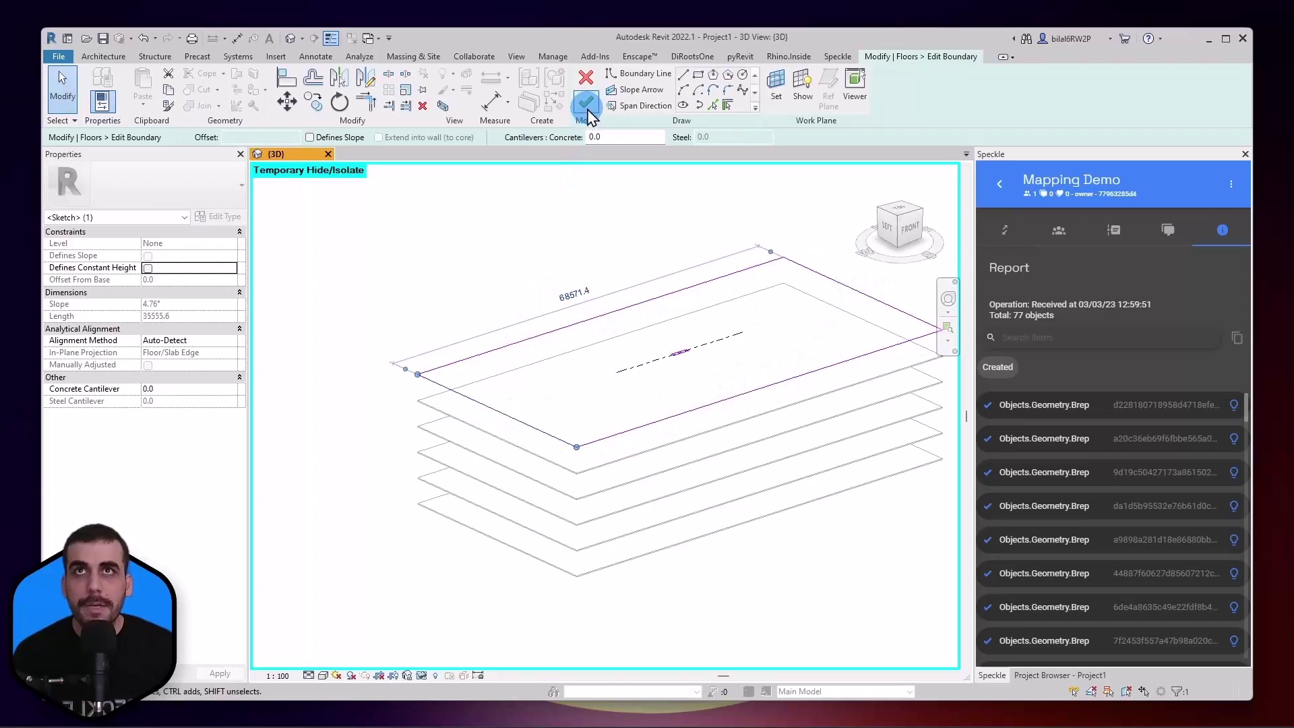
pyautogui.click(587, 107)
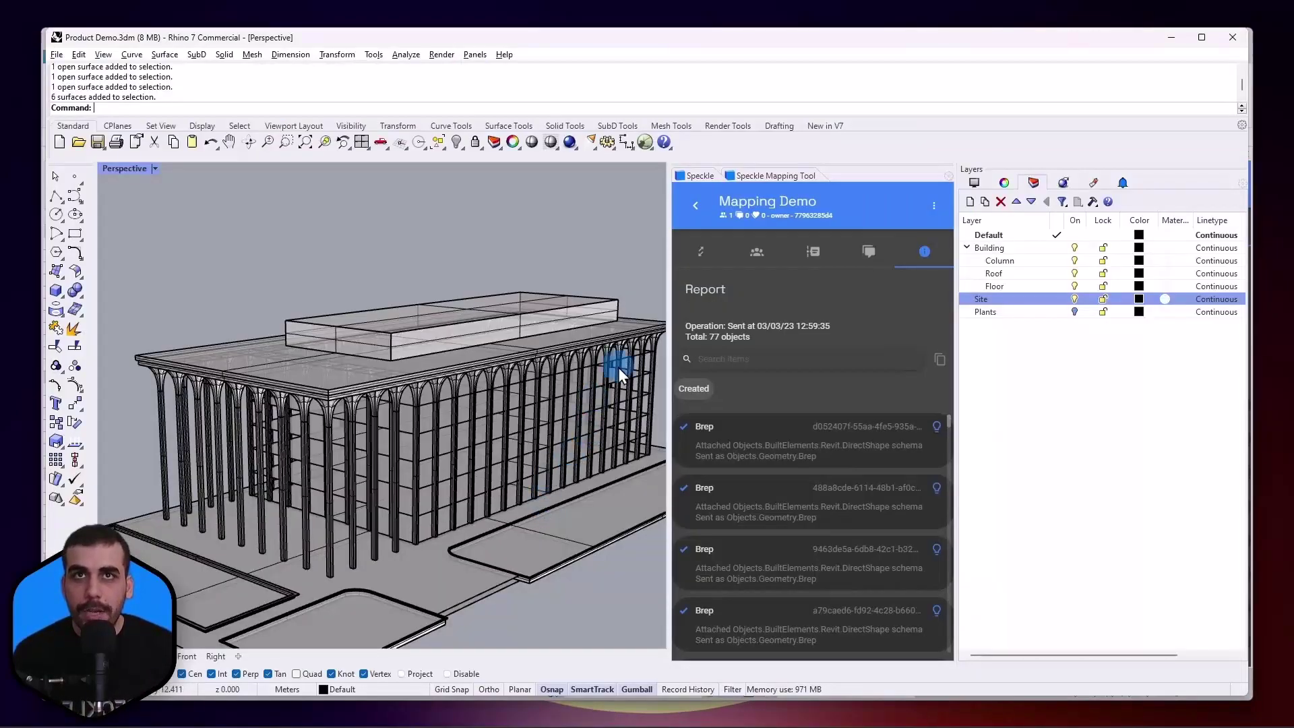
# Step: Switch to Rhino, isolate all surfaces on the Floor layer and cut a rotated rectangular opening through the whole stack
pyautogui.click(995, 286)
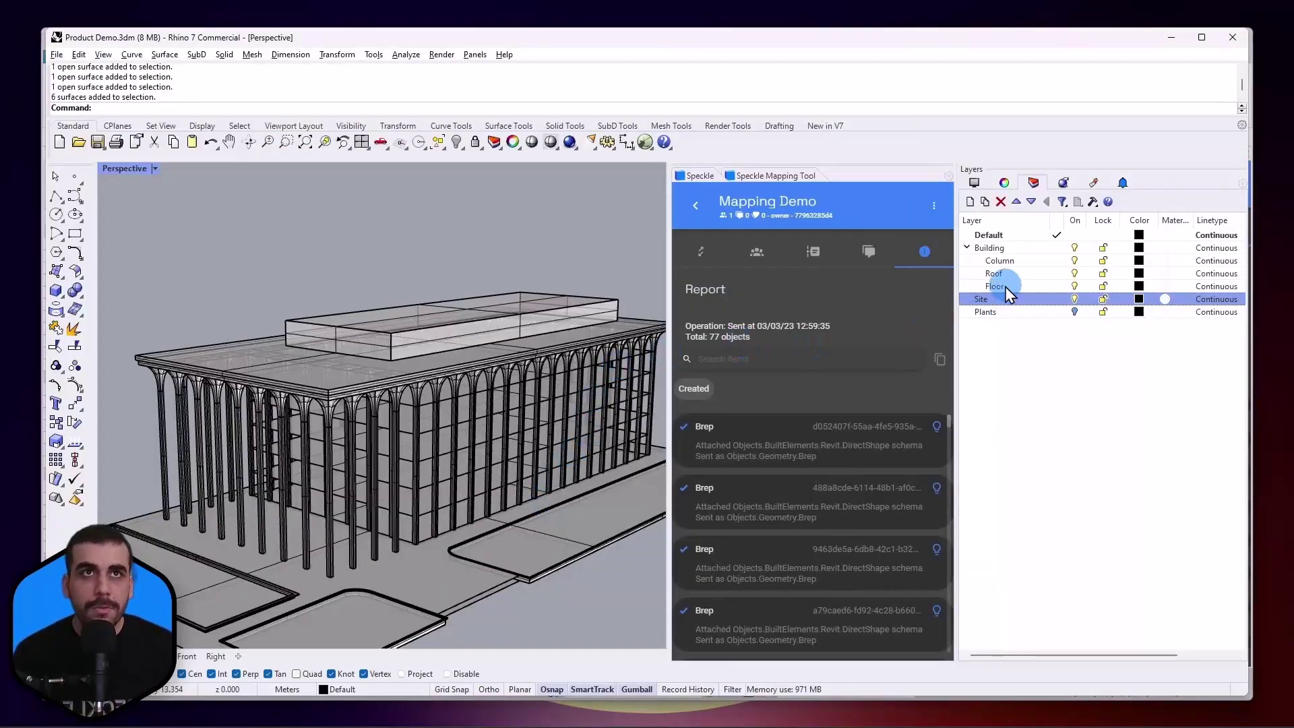
pyautogui.rightClick(995, 286)
pyautogui.click(1053, 461)
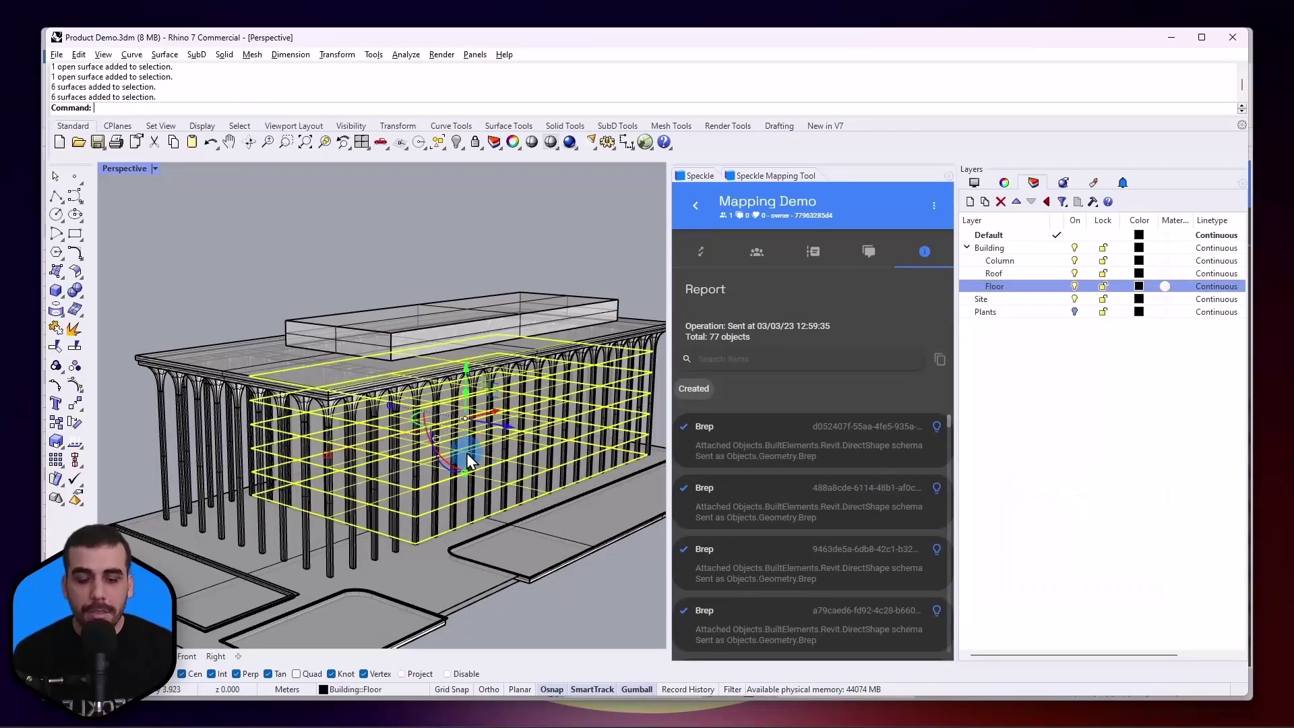
pyautogui.press('Return')
pyautogui.moveTo(488, 459); pyautogui.dragTo(316, 335, button='right')
pyautogui.doubleClick(122, 168)
pyautogui.moveTo(532, 283); pyautogui.dragTo(543, 216, button='right')
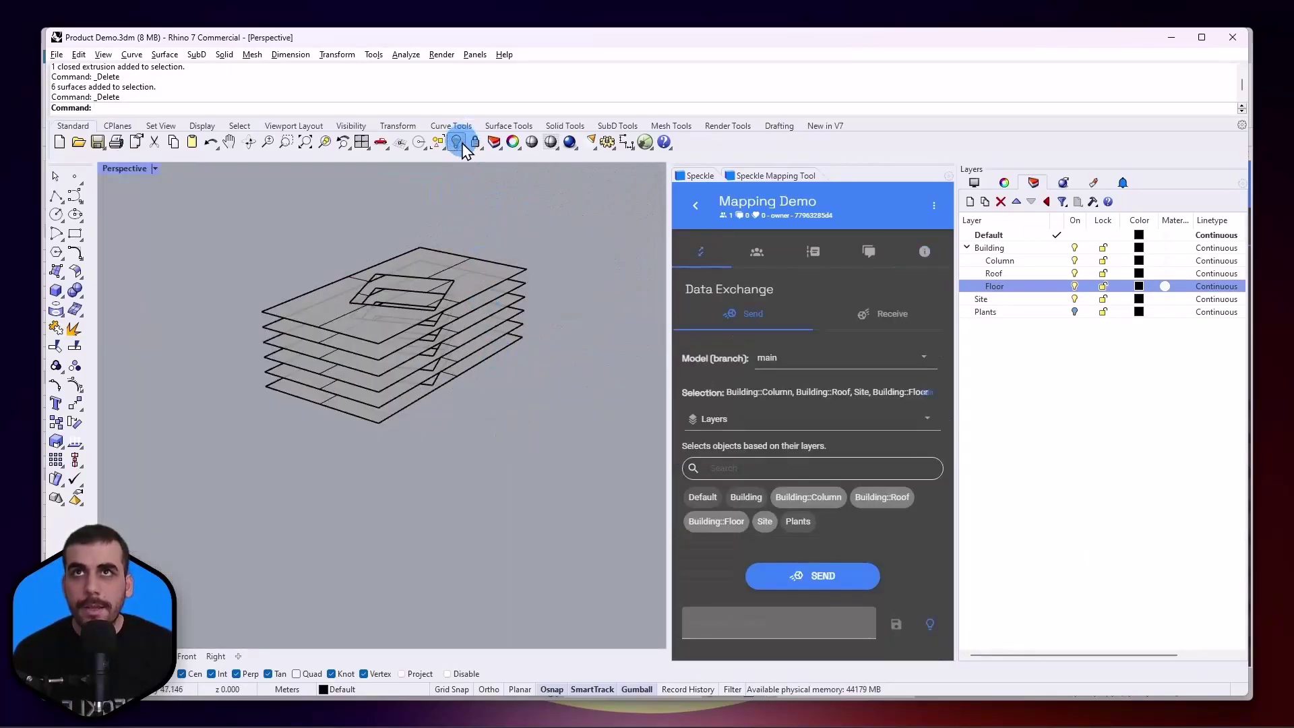
# Step: Show the hidden objects again and send the updated layers to the main branch of Mapping Demo
pyautogui.click(457, 142)
pyautogui.click(467, 163)
pyautogui.click(812, 575)
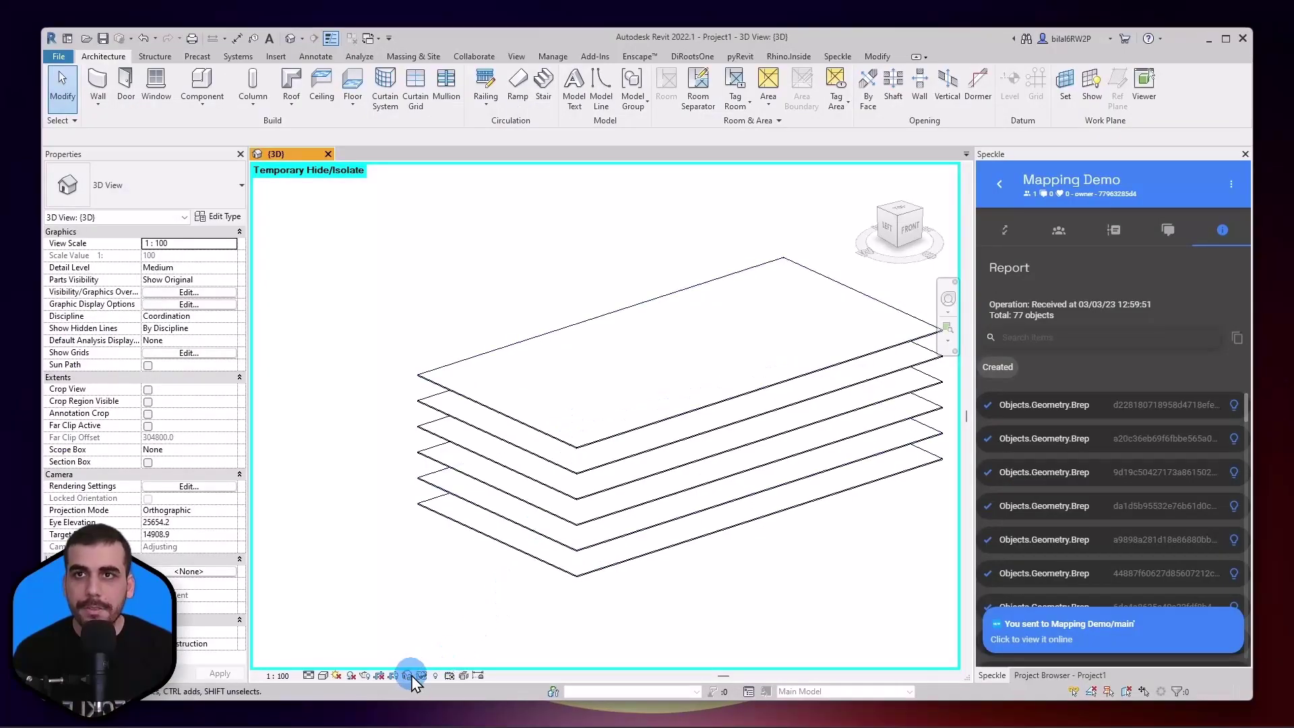
# Step: In Revit, reset the temporary hide/isolate and receive the updated Mapping Demo model
pyautogui.click(408, 675)
pyautogui.click(492, 659)
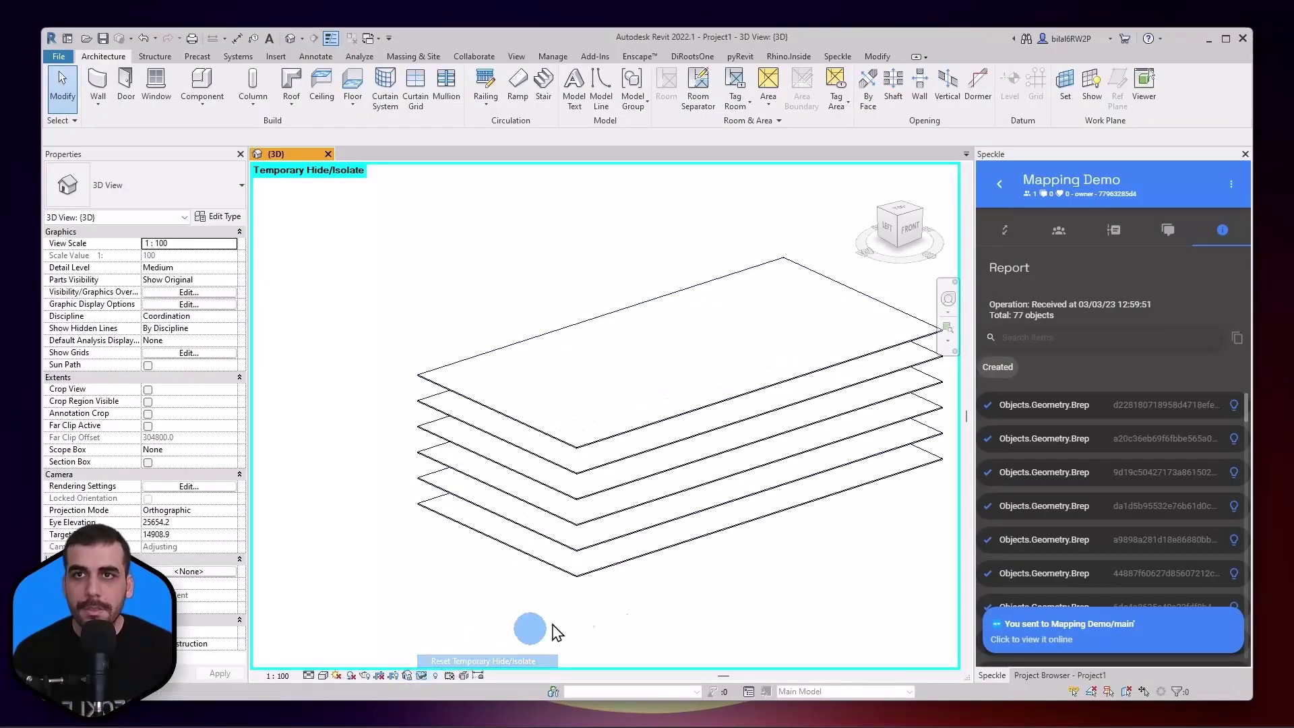
pyautogui.click(1009, 234)
pyautogui.click(1098, 660)
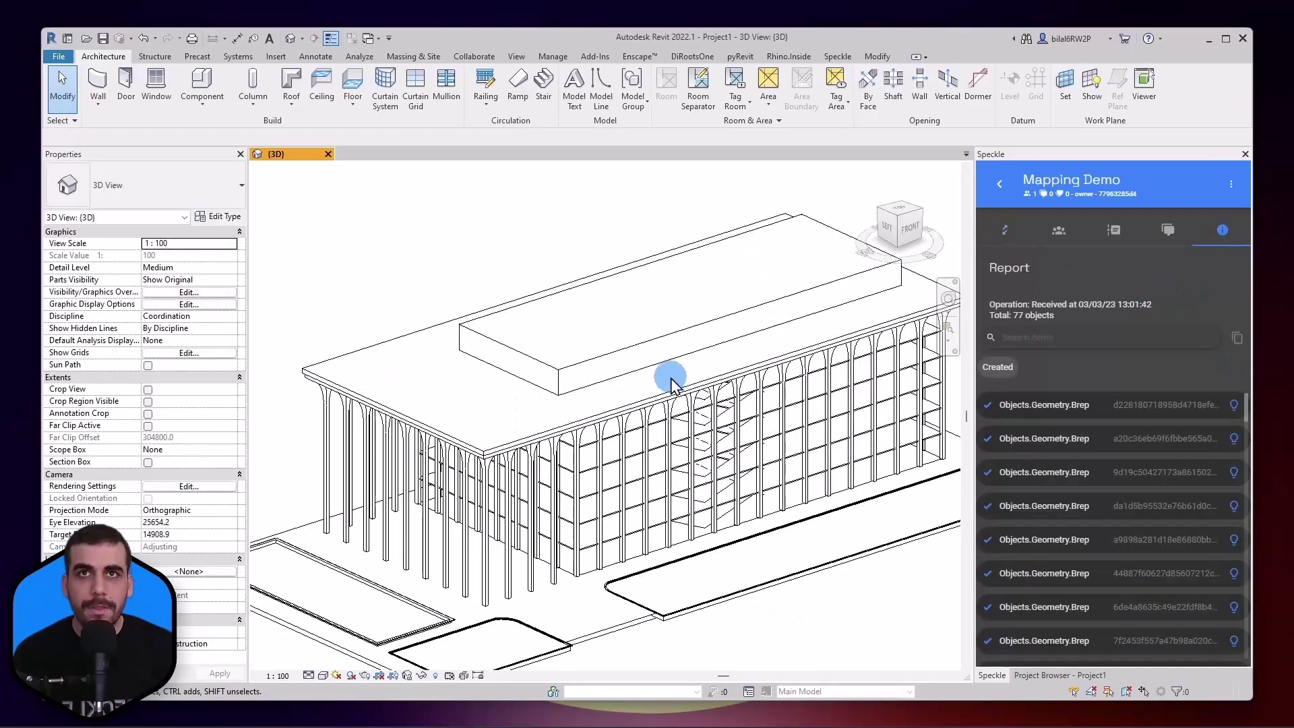
# Step: Select one of the updated upper floors and temporarily isolate the Floors category
pyautogui.scroll(3, 679, 438)
pyautogui.click(678, 439)
pyautogui.scroll(-2, 678, 439)
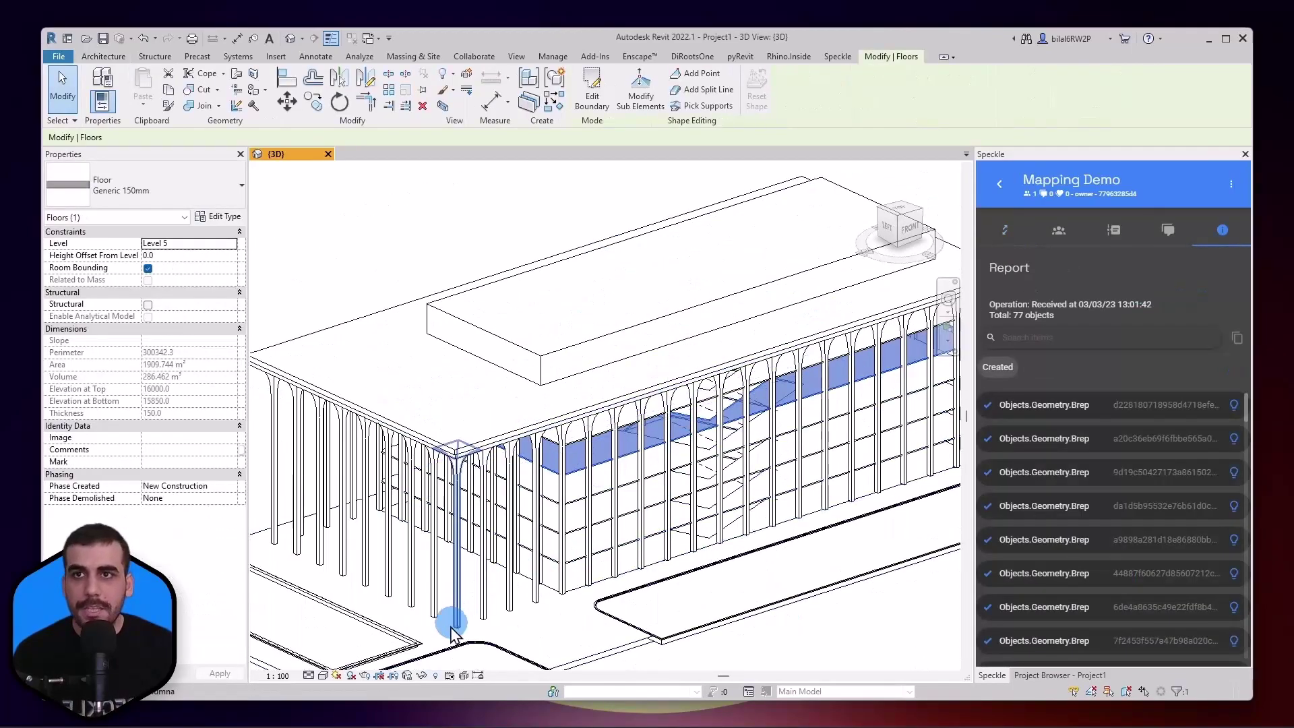
pyautogui.click(422, 675)
pyautogui.click(471, 600)
# Step: Open the top floor's boundary for editing, inspect the sketch lines around its opening and finish the sketch
pyautogui.keyDown('shift'); pyautogui.moveTo(581, 495); pyautogui.dragTo(740, 405, button='middle'); pyautogui.keyUp('shift')
pyautogui.click(739, 433)
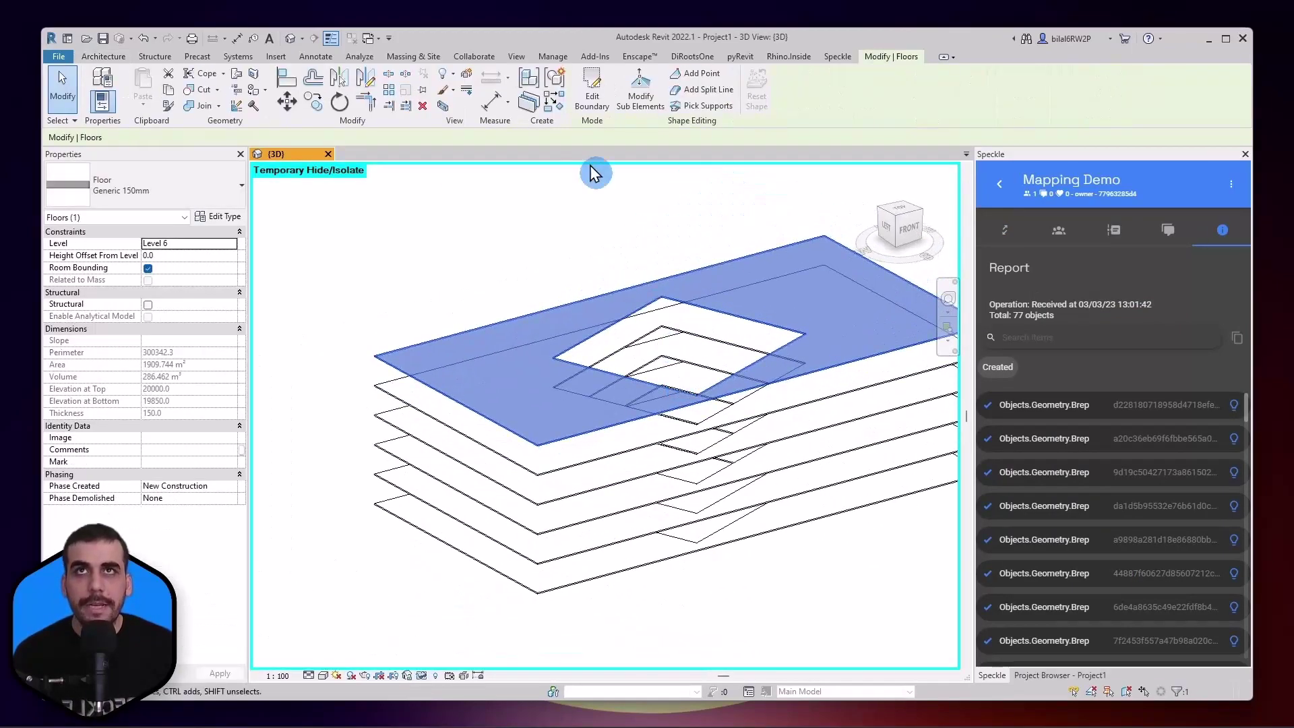
pyautogui.click(592, 96)
pyautogui.click(643, 304)
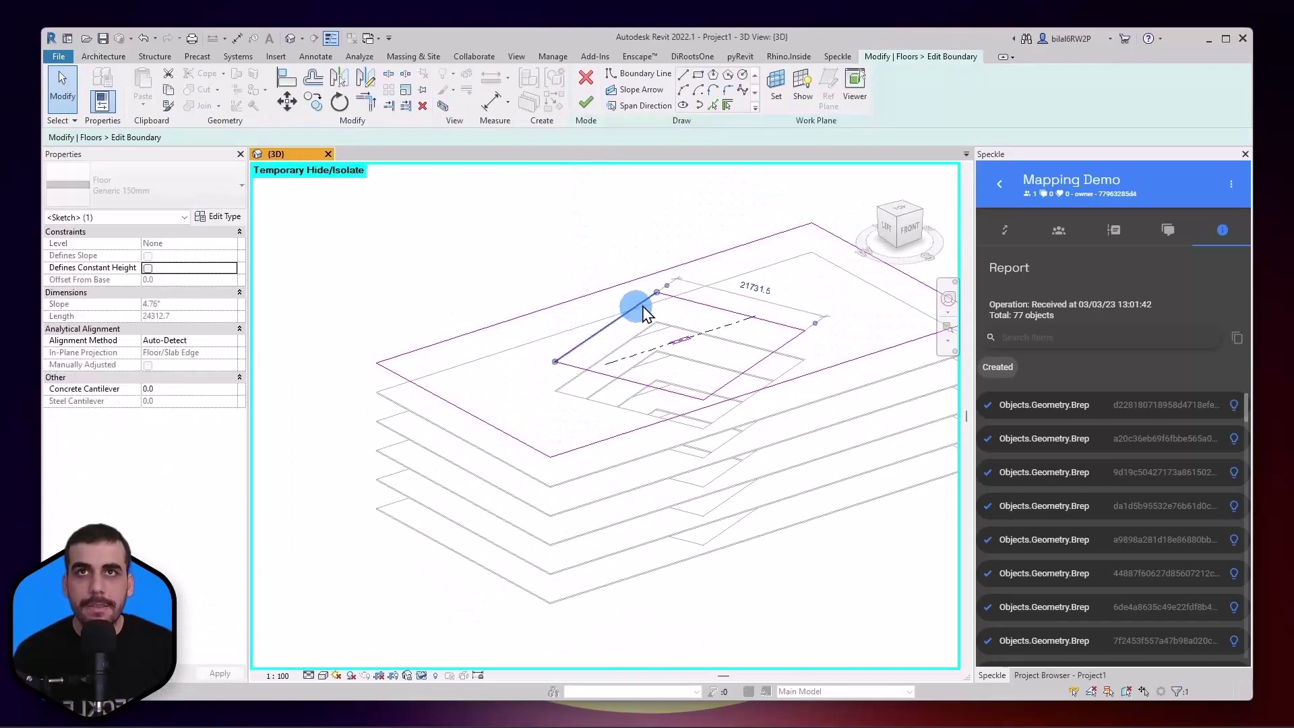
pyautogui.click(636, 383)
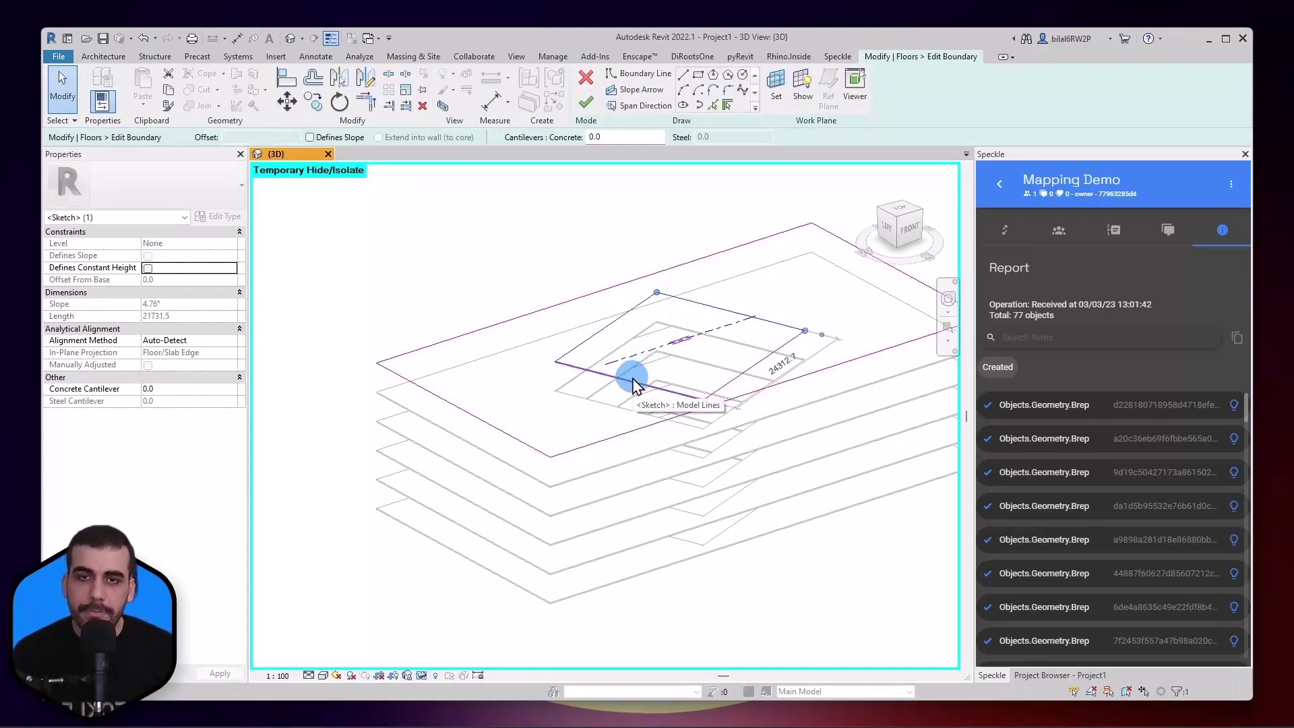
pyautogui.click(585, 102)
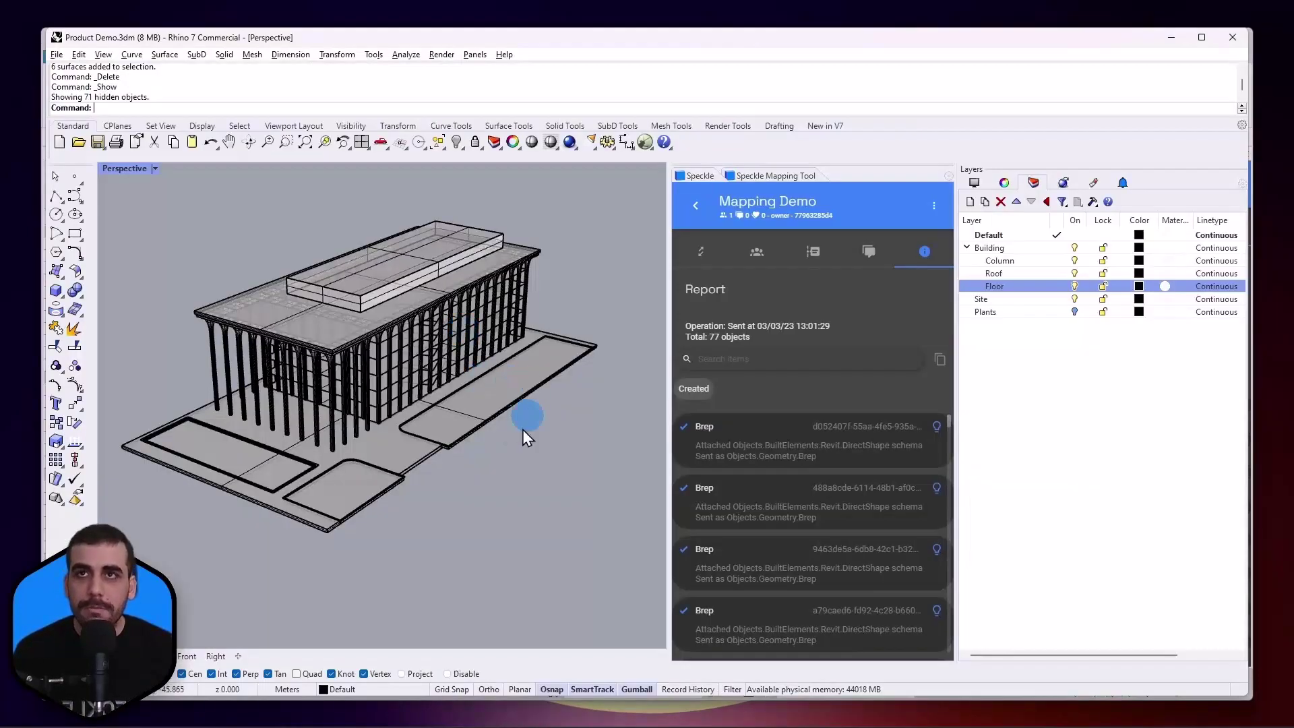
# Step: Switch to Rhino, turn on the Plants layer, check one tree block and open the Speckle Mapping Tool
pyautogui.click(1074, 311)
pyautogui.scroll(5, 175, 377)
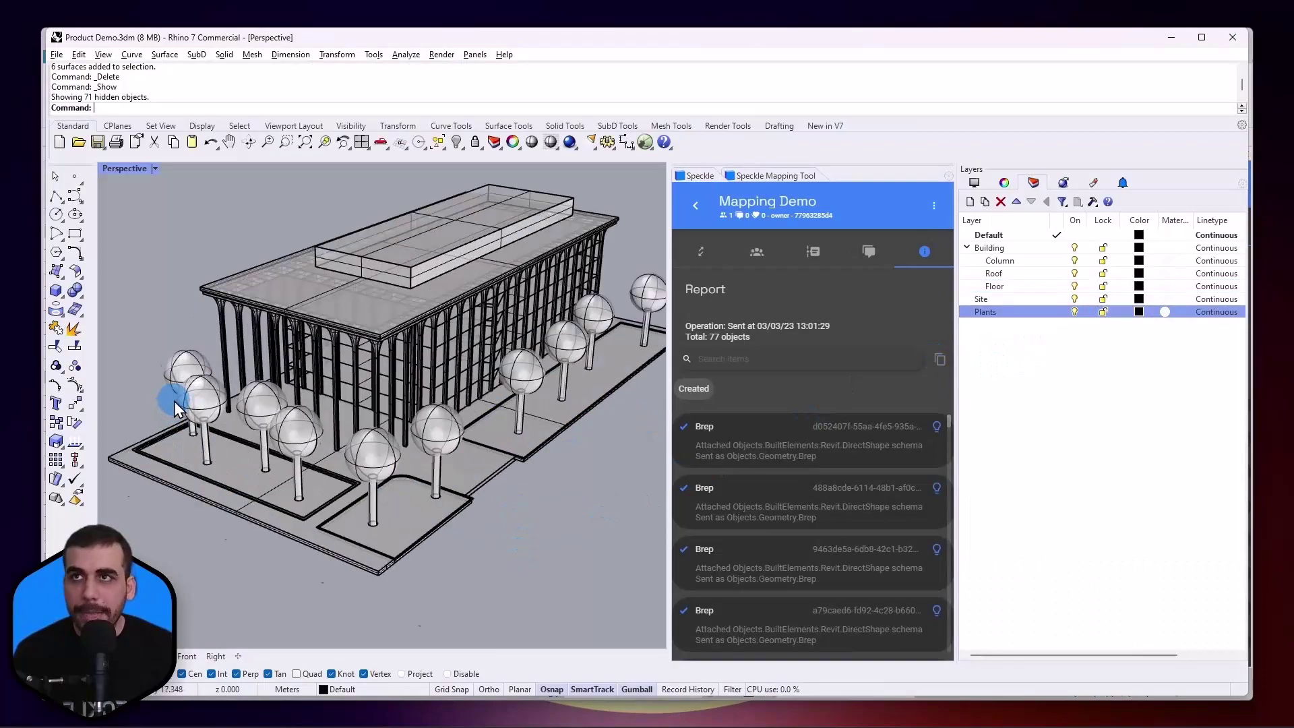
pyautogui.click(192, 353)
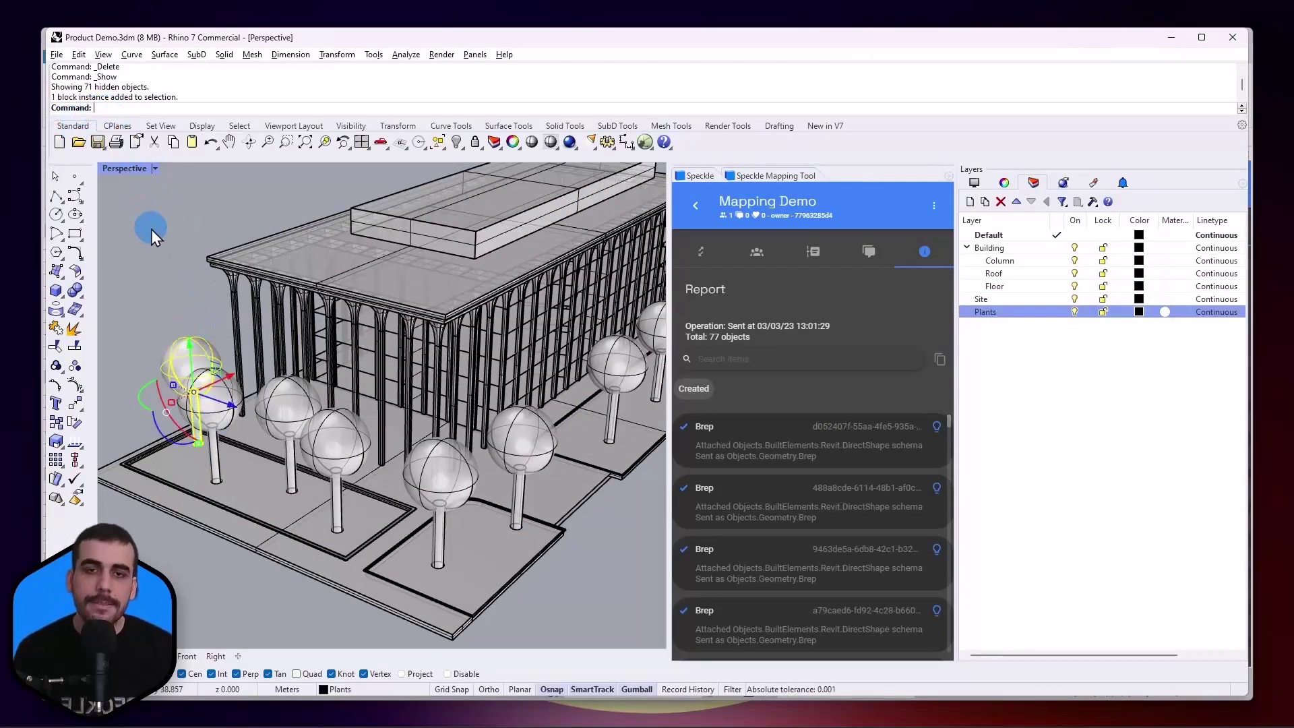
pyautogui.click(762, 176)
pyautogui.click(148, 305)
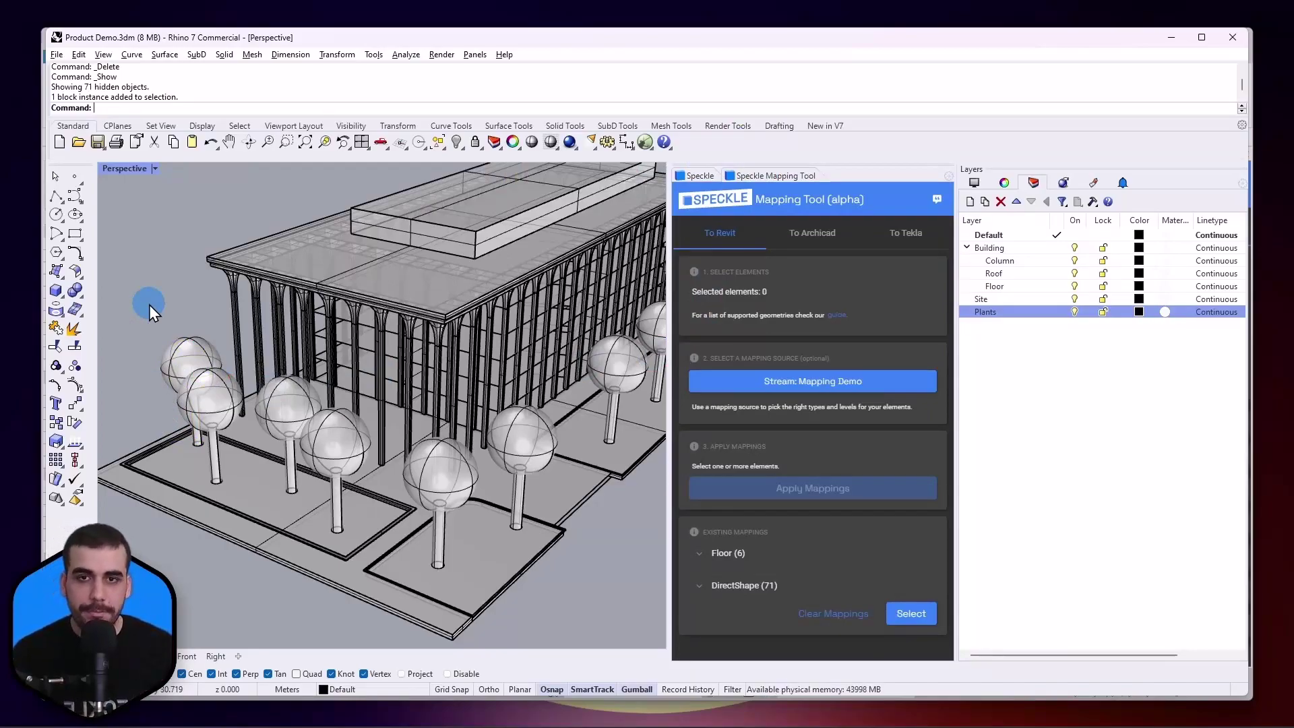
# Step: Select all tree blocks in the model with the SelBlockInstance command
pyautogui.moveTo(171, 350); pyautogui.dragTo(167, 327, button='right')
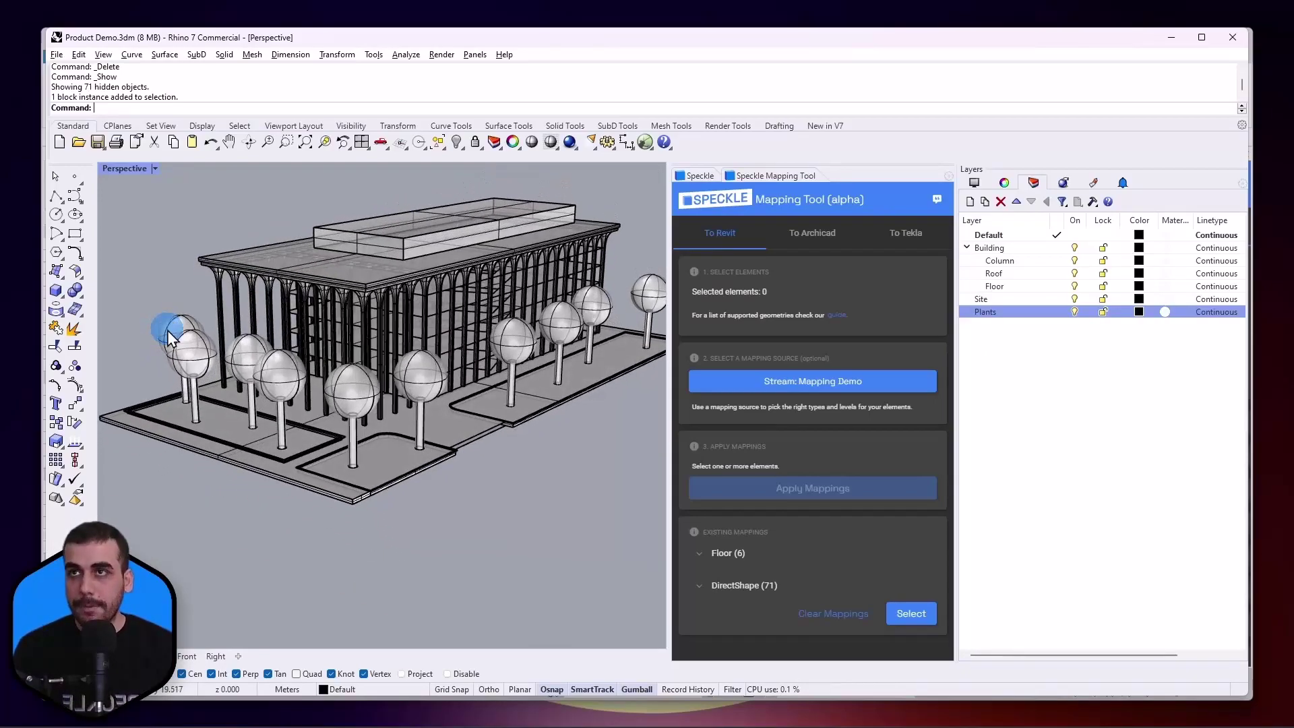
pyautogui.click(176, 337)
pyautogui.write('SelBlockInstance')
pyautogui.press('Return')
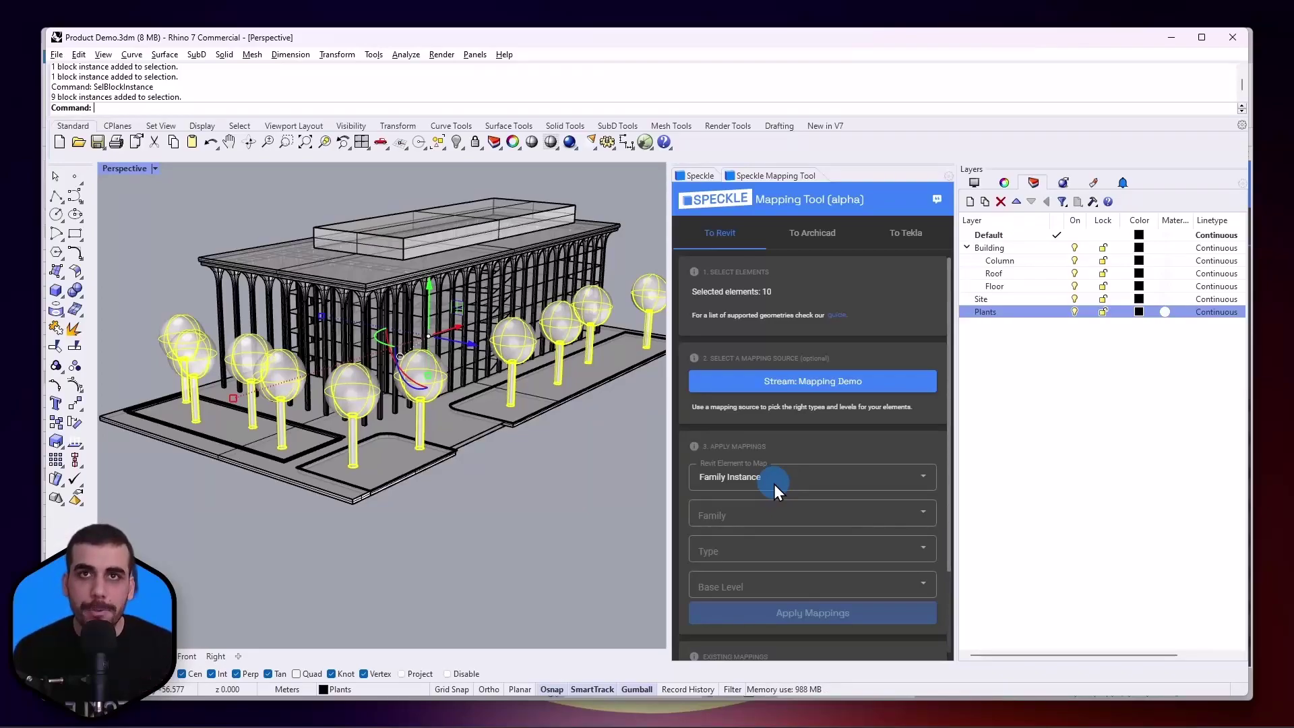
# Step: Choose the M_RPC Tree - Deciduous family for the selected tree blocks' Family Instance mapping
pyautogui.click(759, 522)
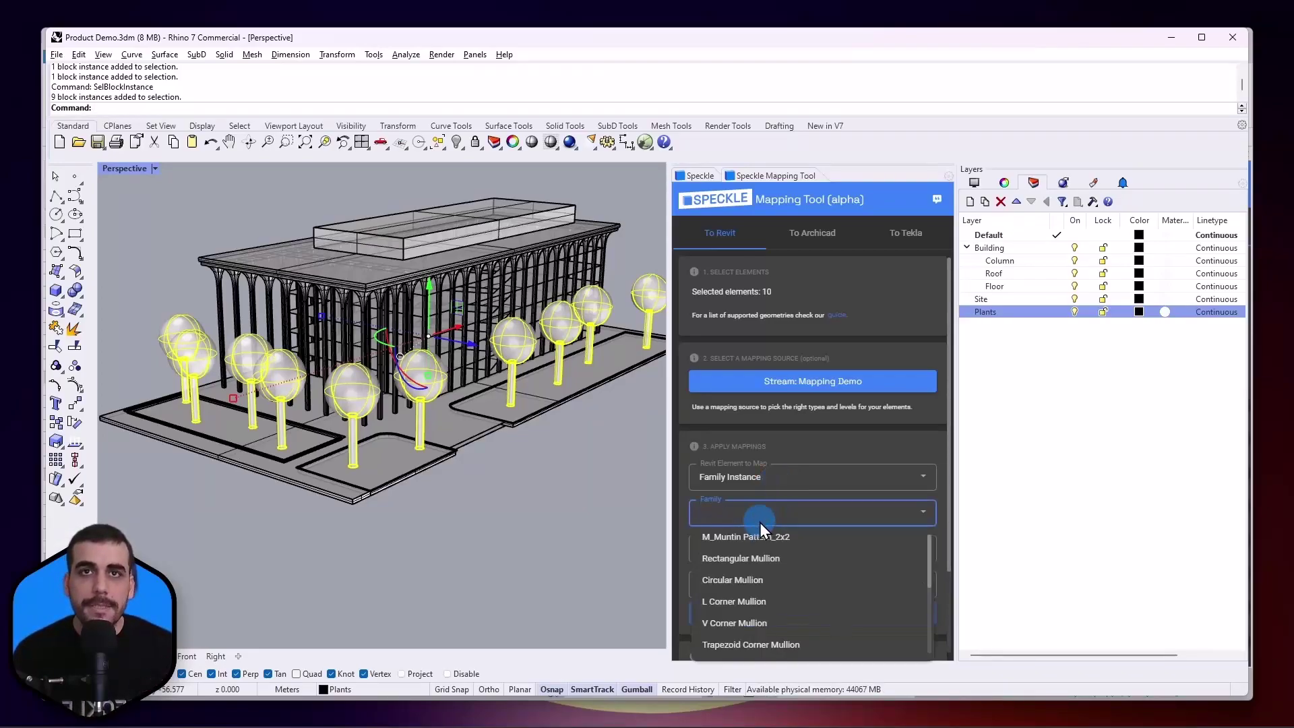
pyautogui.scroll(-3, 620, 524)
pyautogui.scroll(-3, 775, 529)
pyautogui.scroll(-2, 771, 577)
pyautogui.click(753, 608)
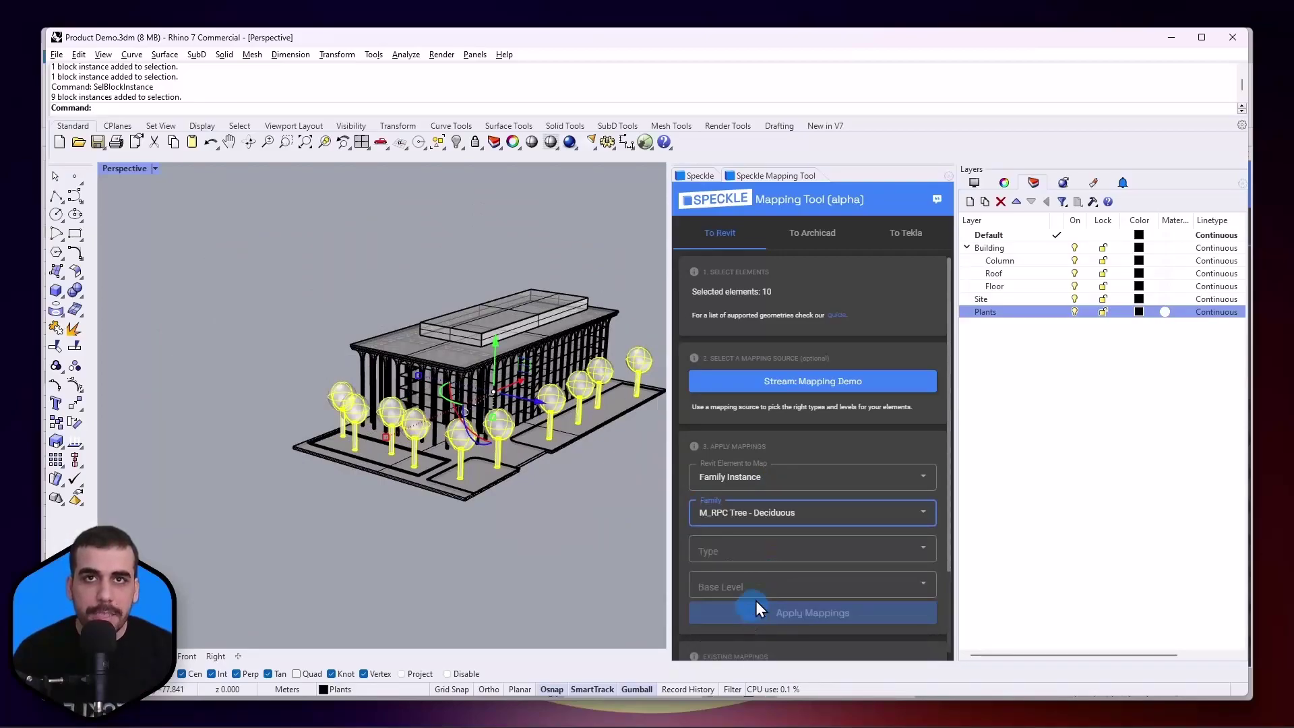
# Step: Set the trees' type to Red Maple - 9 Meters and base level to Level 1, apply the mapping and clear the selection
pyautogui.click(734, 551)
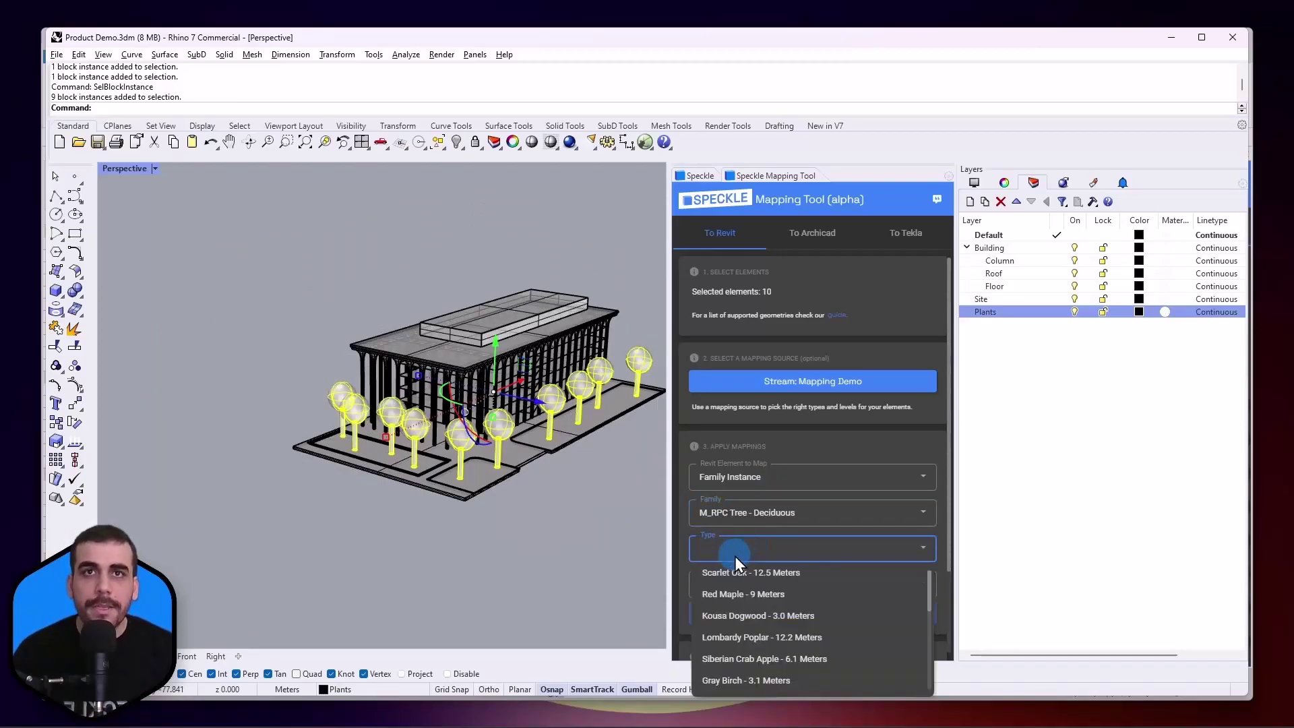
pyautogui.click(774, 594)
pyautogui.click(749, 588)
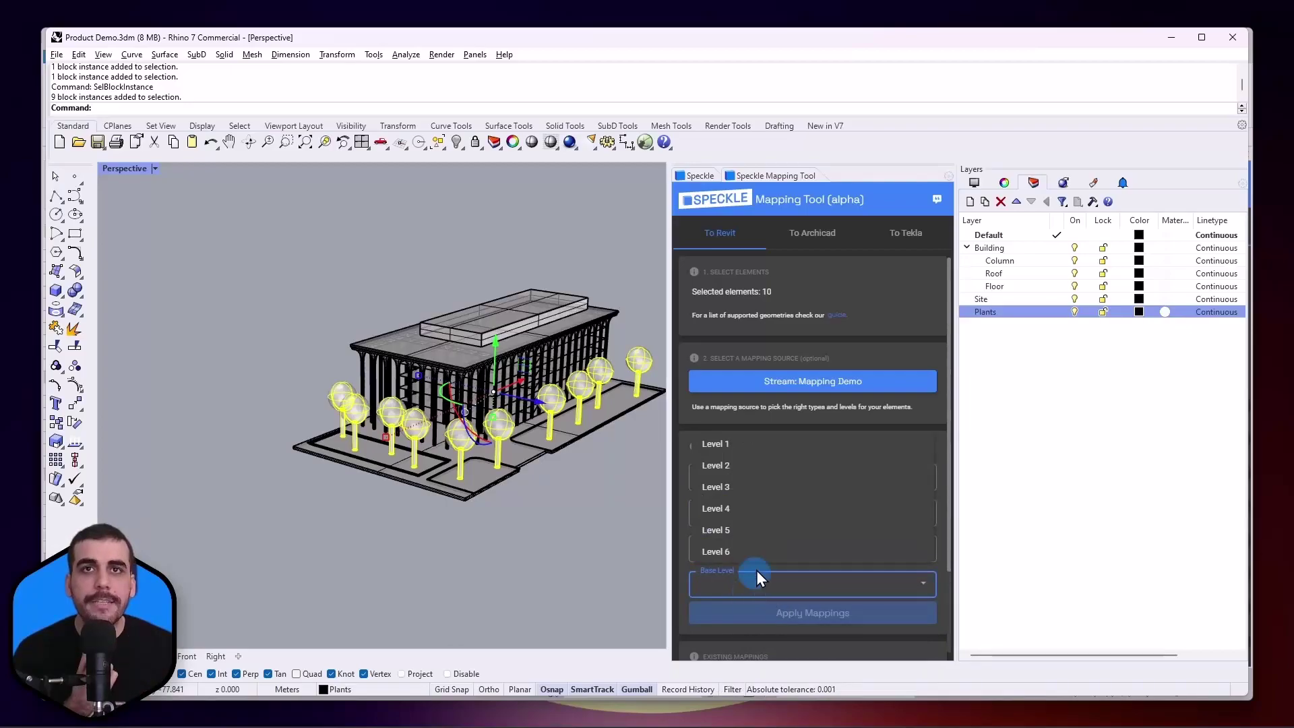
pyautogui.click(758, 447)
pyautogui.click(776, 614)
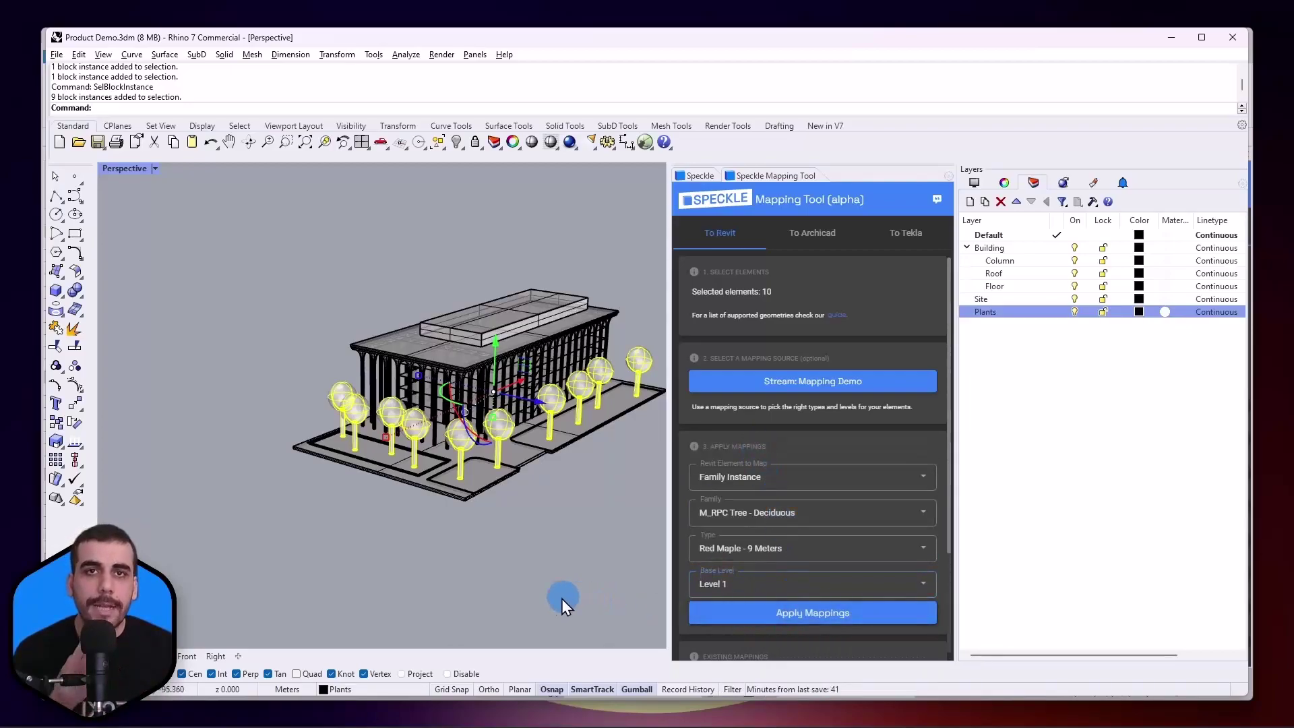
pyautogui.click(534, 587)
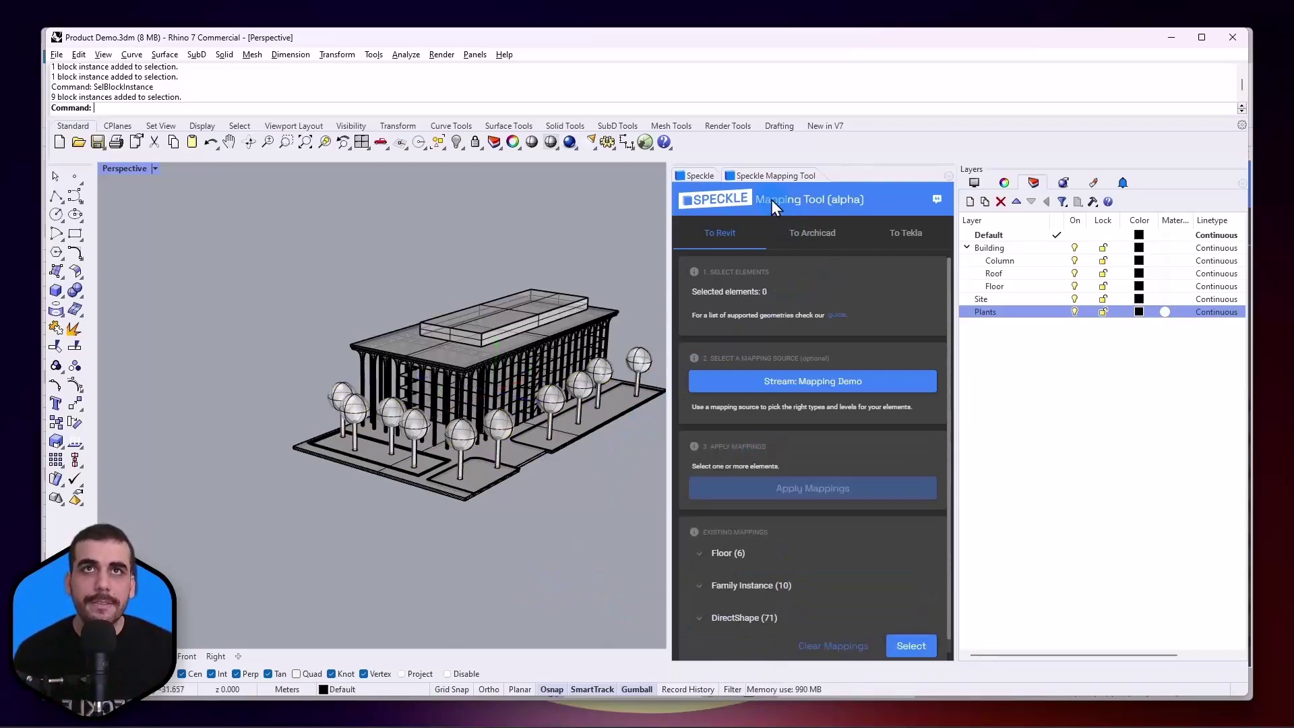
# Step: Open the Mapping Demo stream in Speckle and send the column, roof, floor, Site and Plants layers to the main branch
pyautogui.click(701, 176)
pyautogui.click(722, 305)
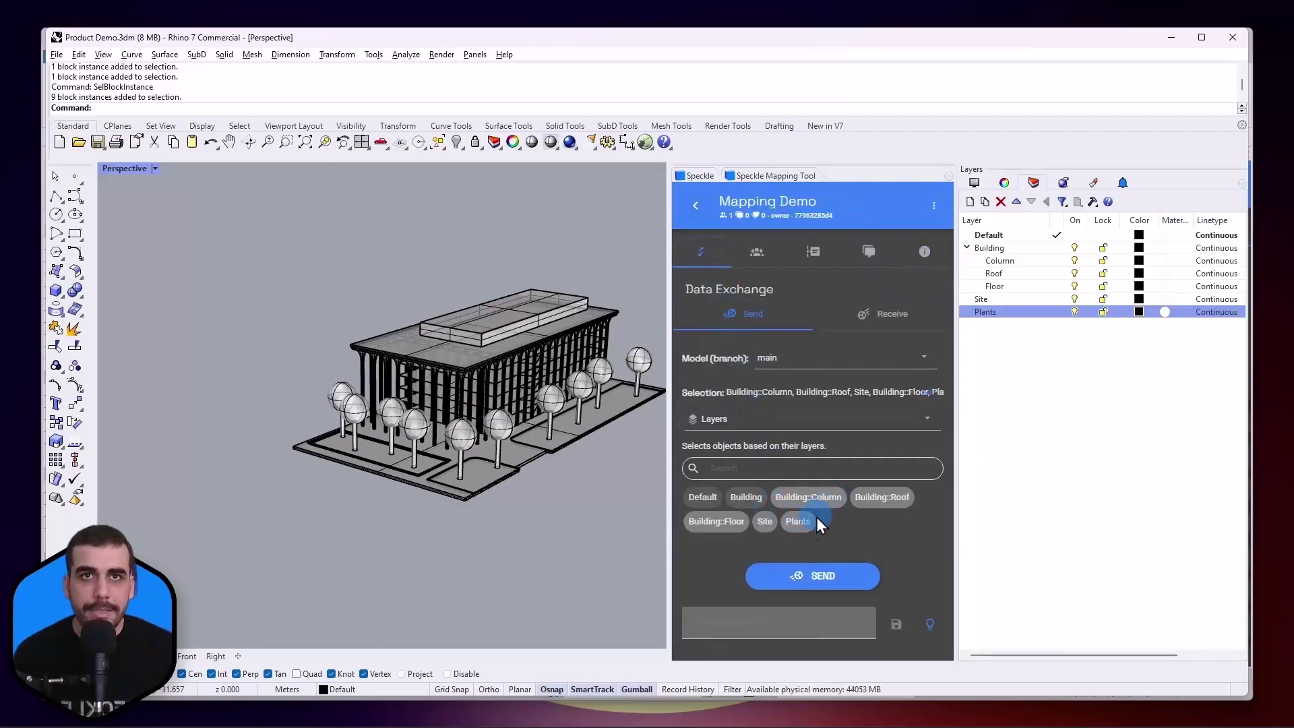
pyautogui.click(796, 578)
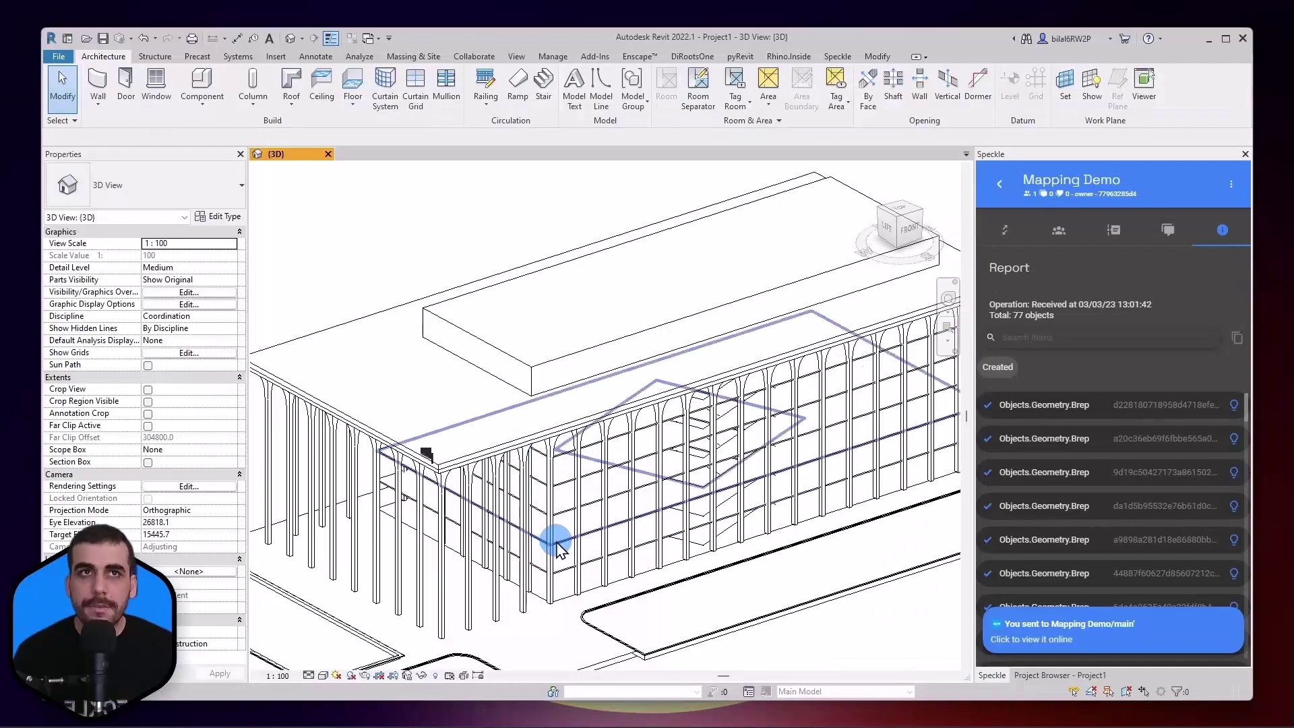
# Step: Switch to Revit and receive the latest version of the Mapping Demo main branch in Update mode
pyautogui.click(1004, 230)
pyautogui.click(1108, 663)
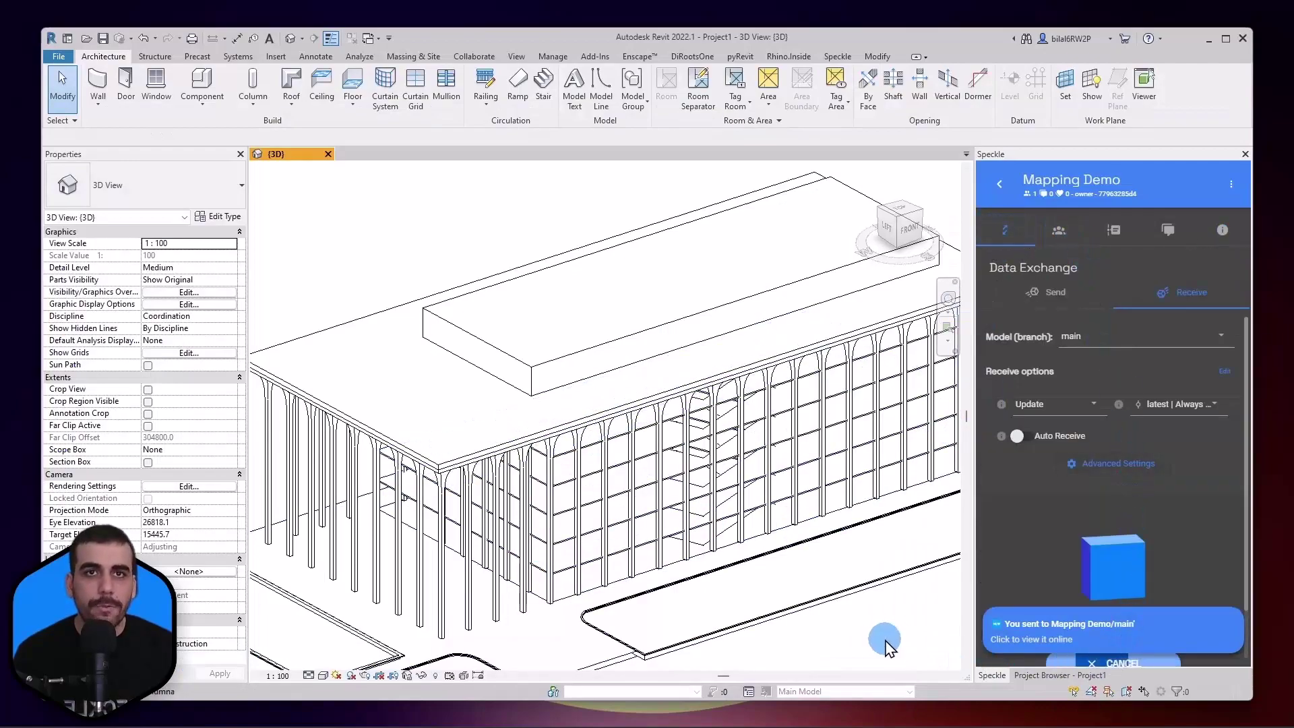
pyautogui.scroll(-2, 852, 643)
pyautogui.moveTo(849, 647); pyautogui.dragTo(771, 536, button='middle')
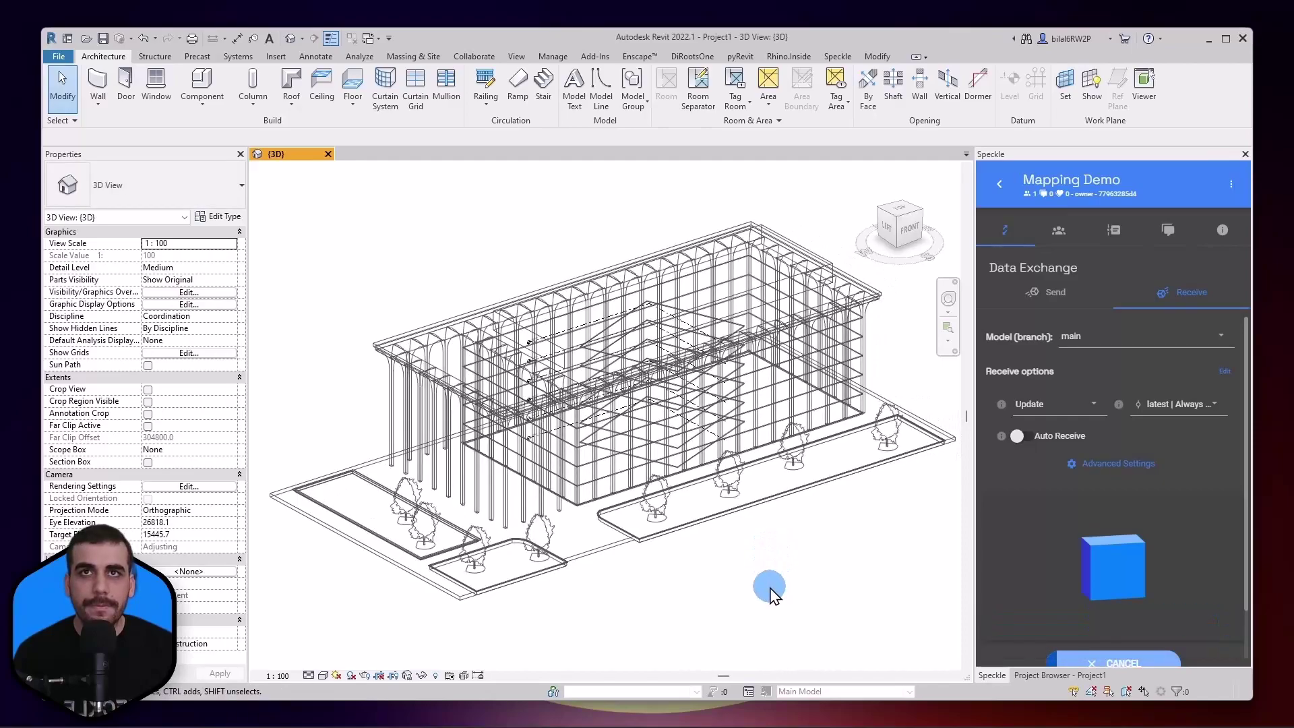
# Step: Select one of the received trees at the building's corner and inspect its planting family, type and level
pyautogui.click(352, 472)
pyautogui.keyDown('shift'); pyautogui.moveTo(352, 471); pyautogui.dragTo(462, 539, button='middle'); pyautogui.keyUp('shift')
pyautogui.scroll(4, 465, 518)
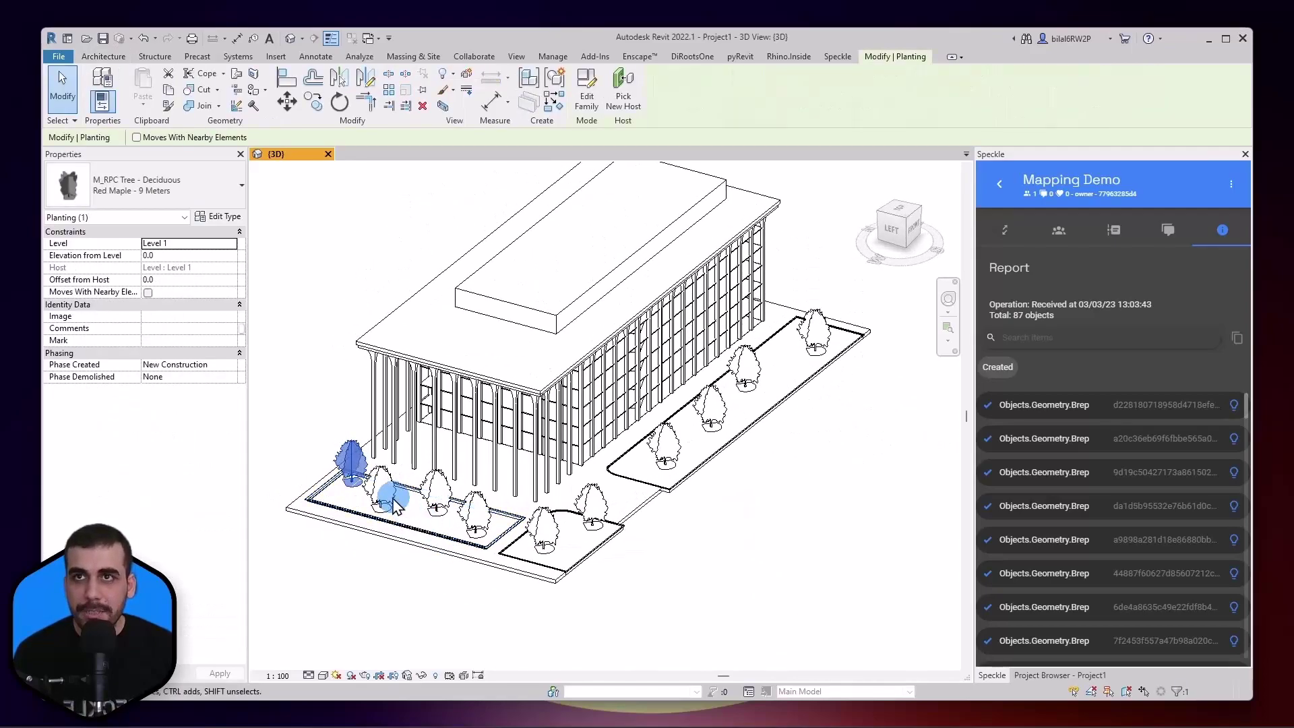
pyautogui.scroll(-4, 481, 509)
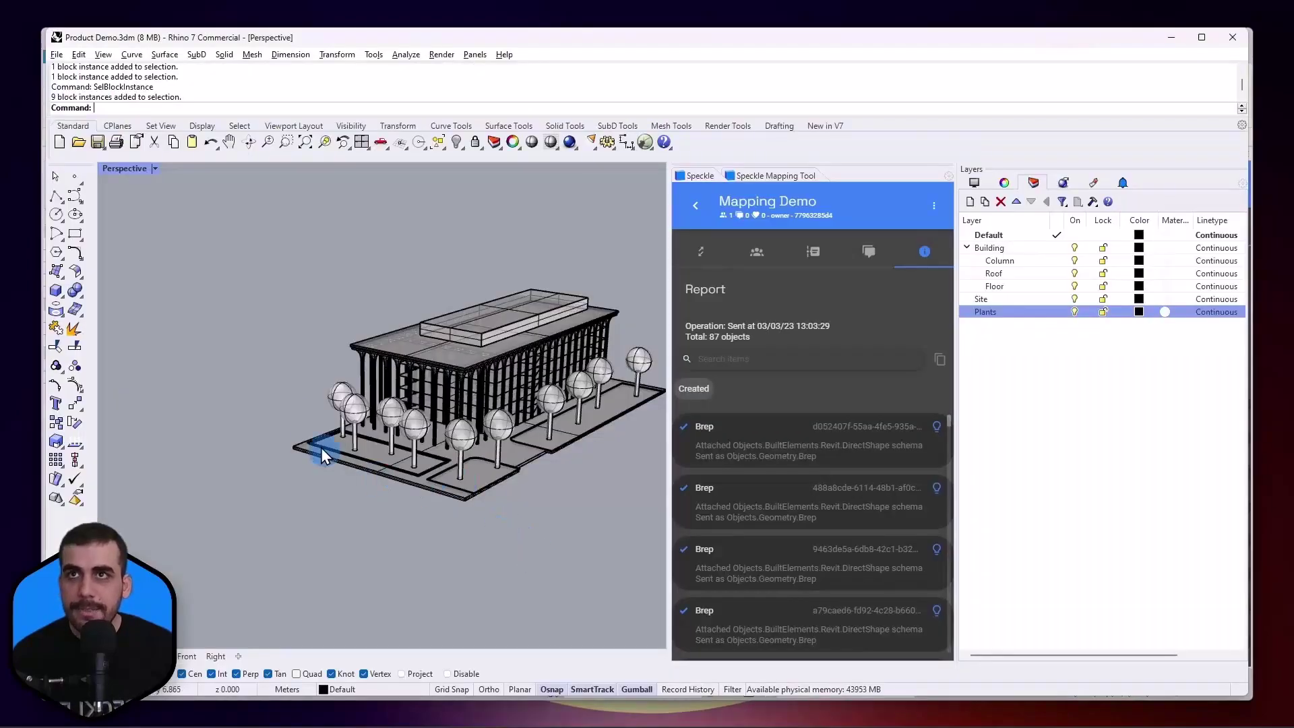
# Step: Switch to Rhino and check the original tree blocks around the building by selecting individual ones
pyautogui.scroll(5, 331, 404)
pyautogui.click(387, 465)
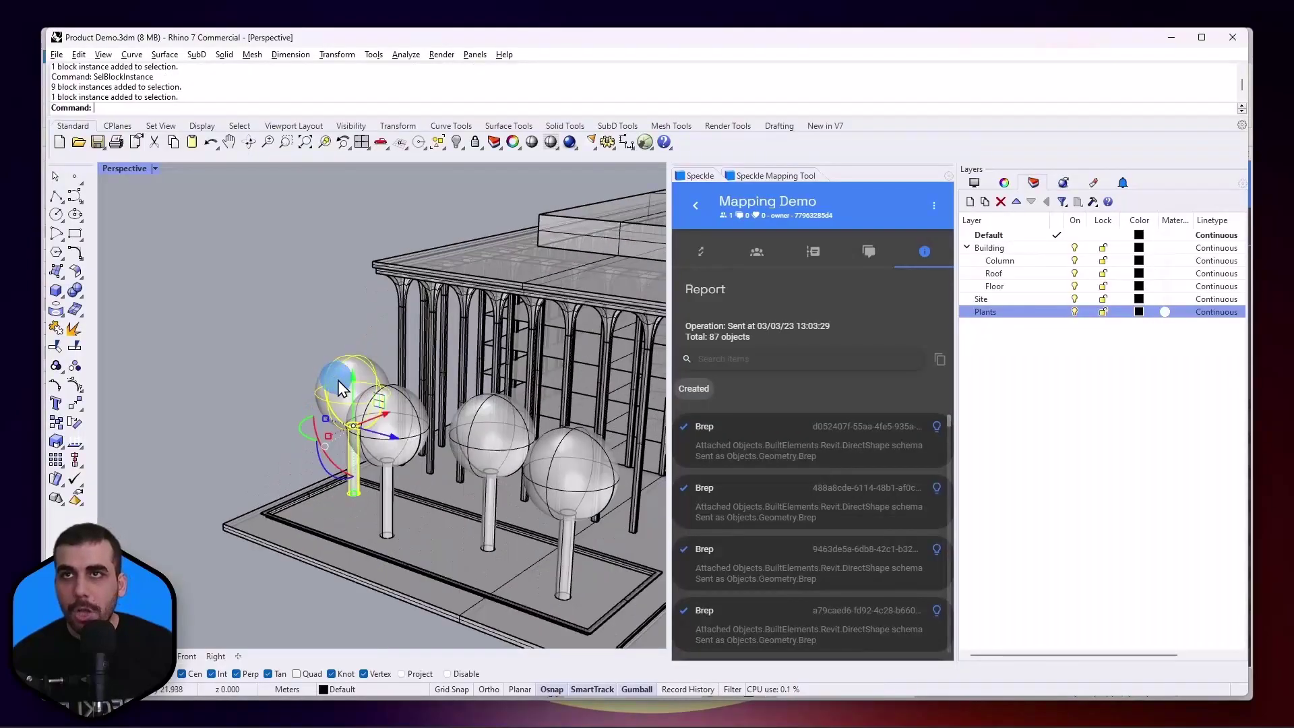
pyautogui.click(397, 468)
pyautogui.scroll(-5, 389, 470)
pyautogui.moveTo(351, 520); pyautogui.dragTo(421, 527, button='right')
pyautogui.click(422, 527)
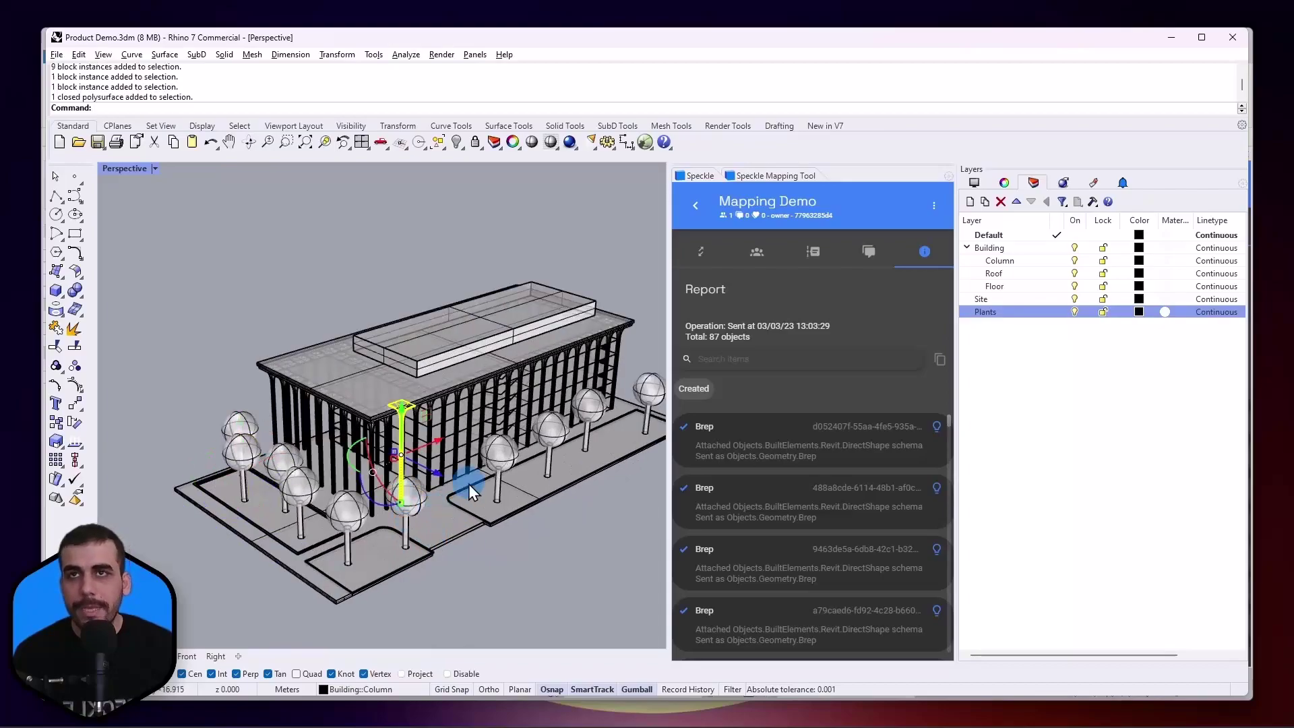
pyautogui.click(499, 462)
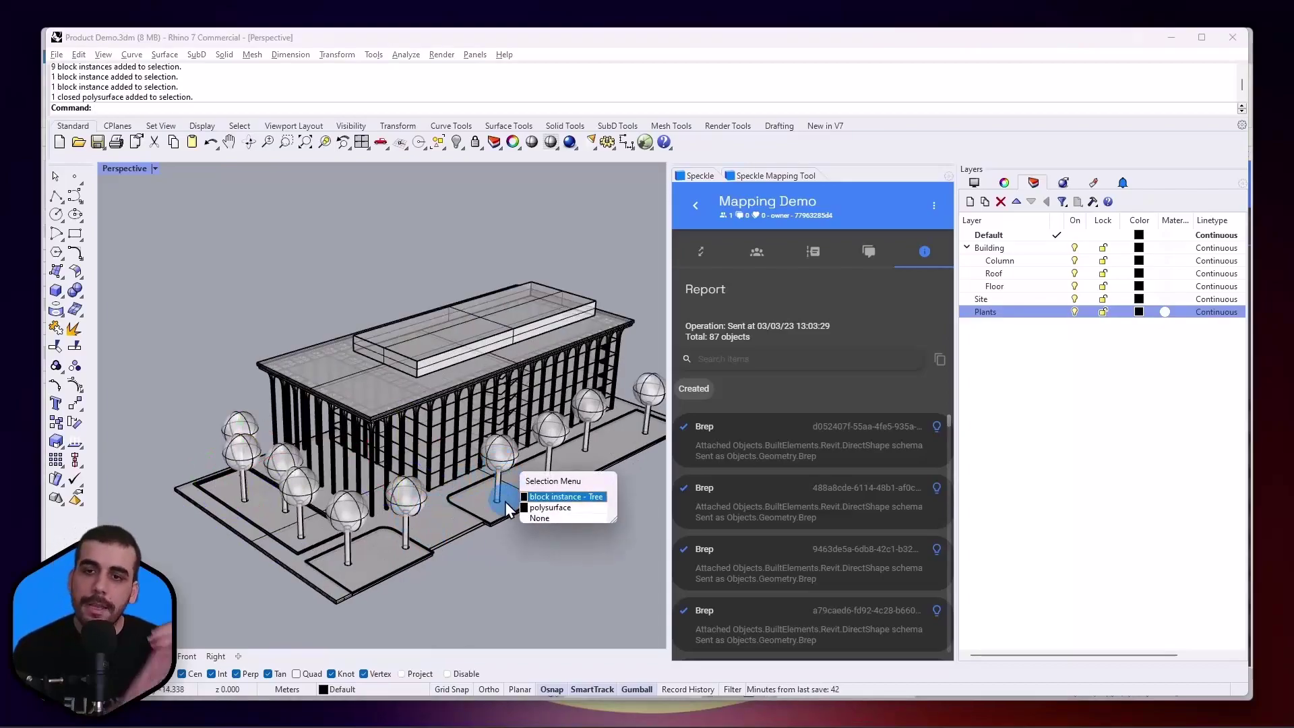